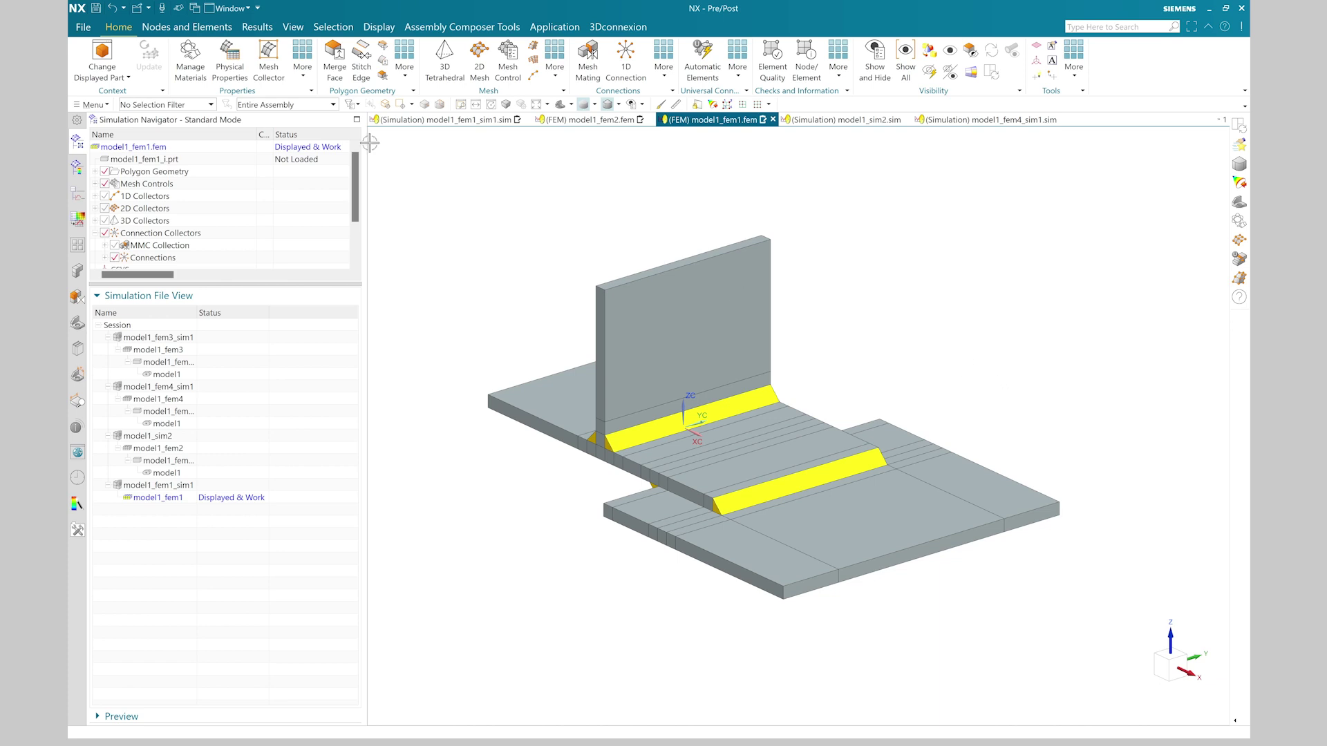
# Step: Sort the navigator objects by colour and select the four yellow weld bodies, Polygon Body (66), (68), (69) and (72)
pyautogui.click(266, 134)
pyautogui.click(194, 235)
pyautogui.scroll(-1, 194, 235)
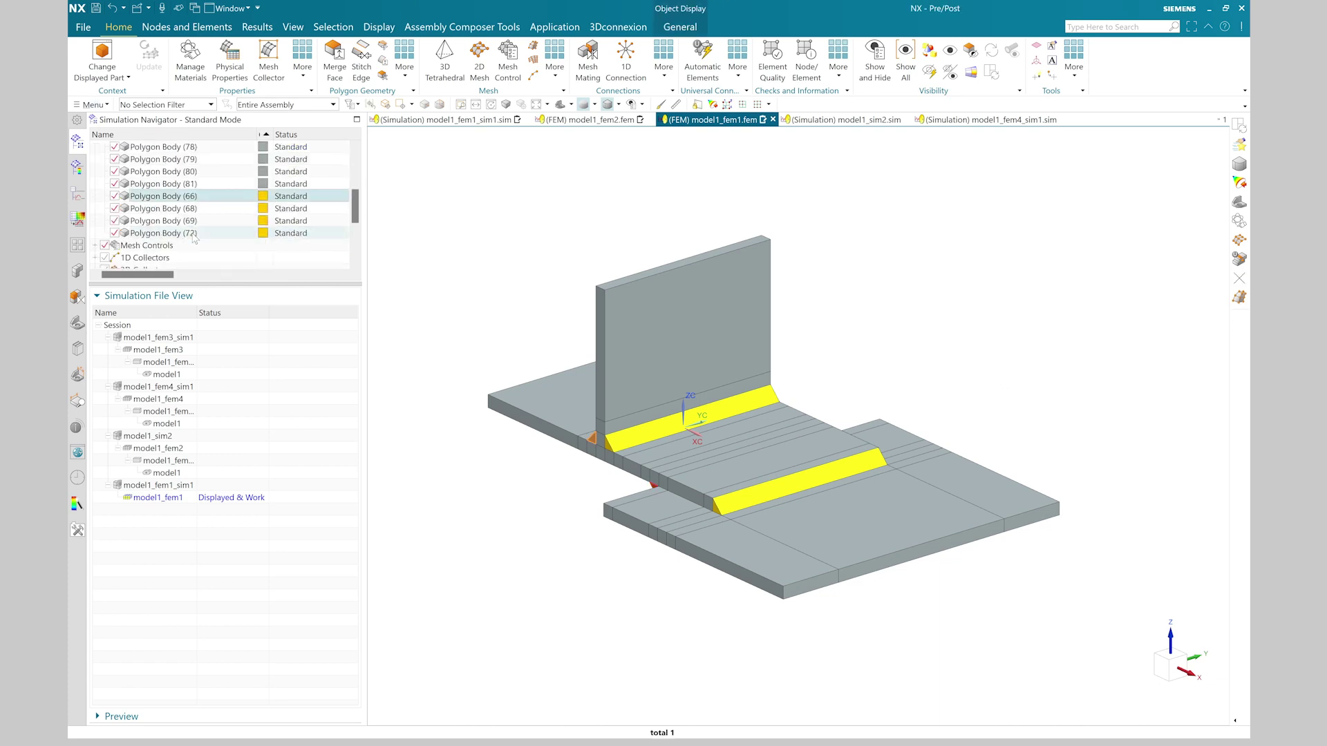
pyautogui.keyDown('shift'); pyautogui.click(194, 235); pyautogui.keyUp('shift')
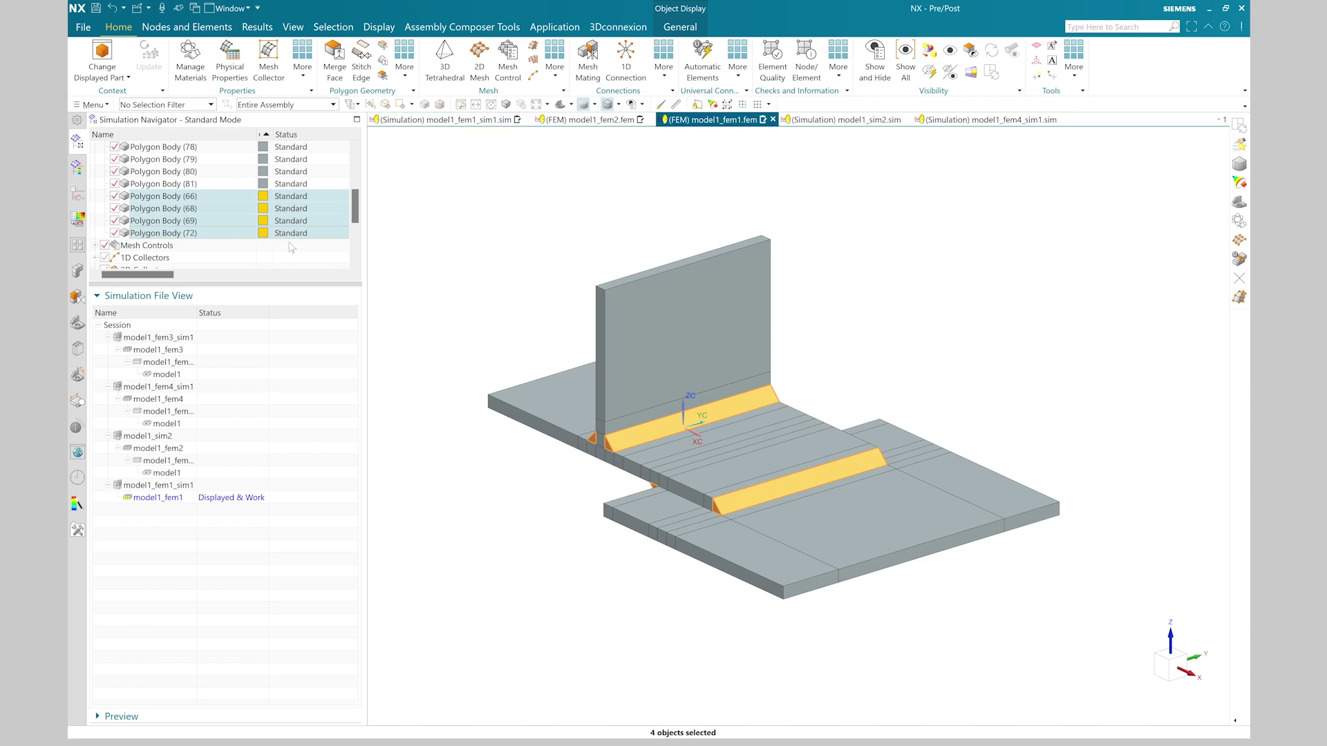
# Step: Enlarge the Simulation Navigator tree, examine the mesh mating conditions in the MMC Collection, and clear the weld body selection
pyautogui.moveTo(215, 284); pyautogui.dragTo(215, 455)
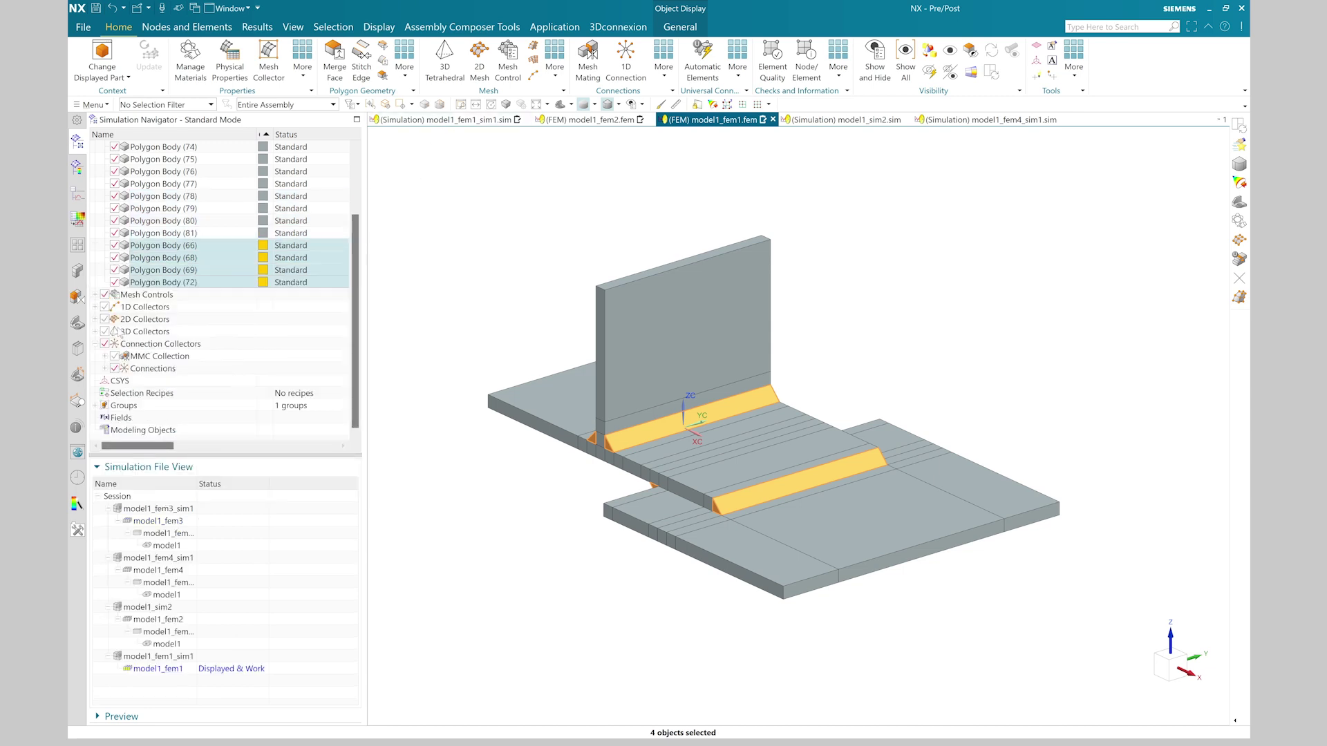
pyautogui.click(105, 357)
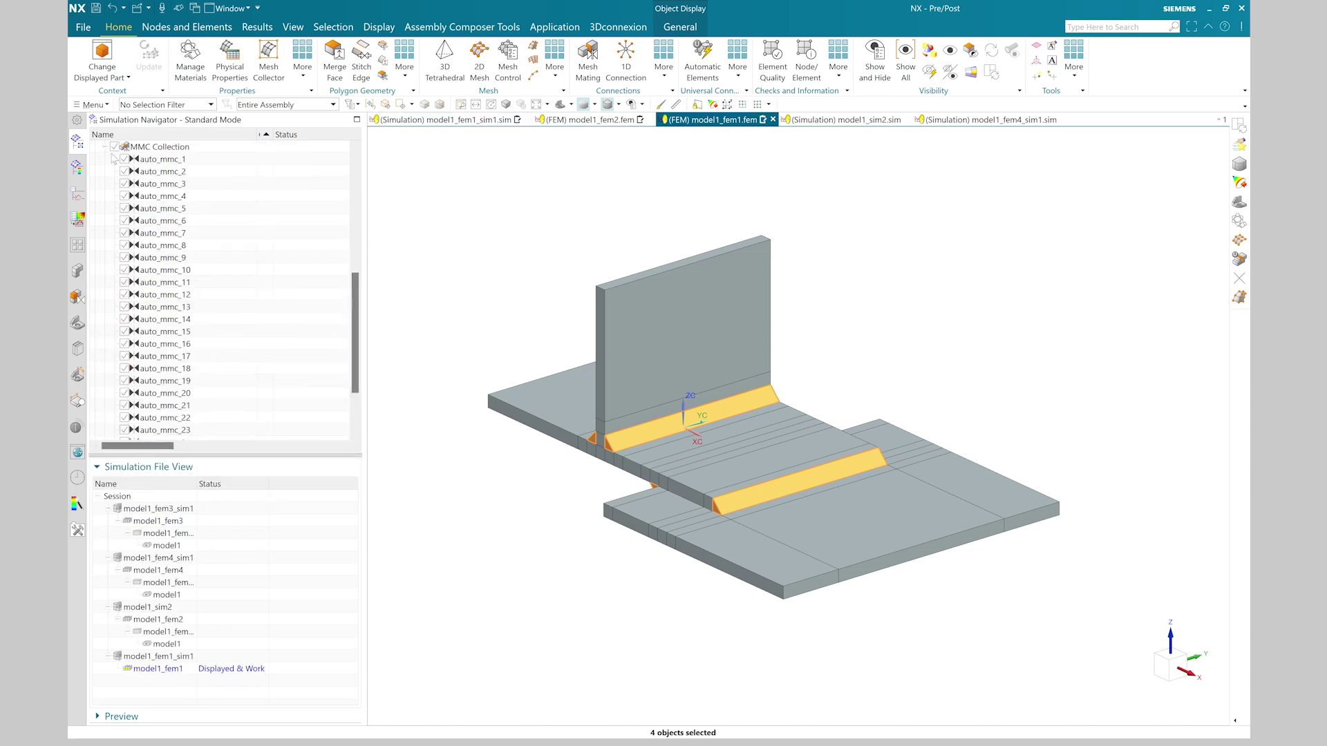
pyautogui.click(106, 148)
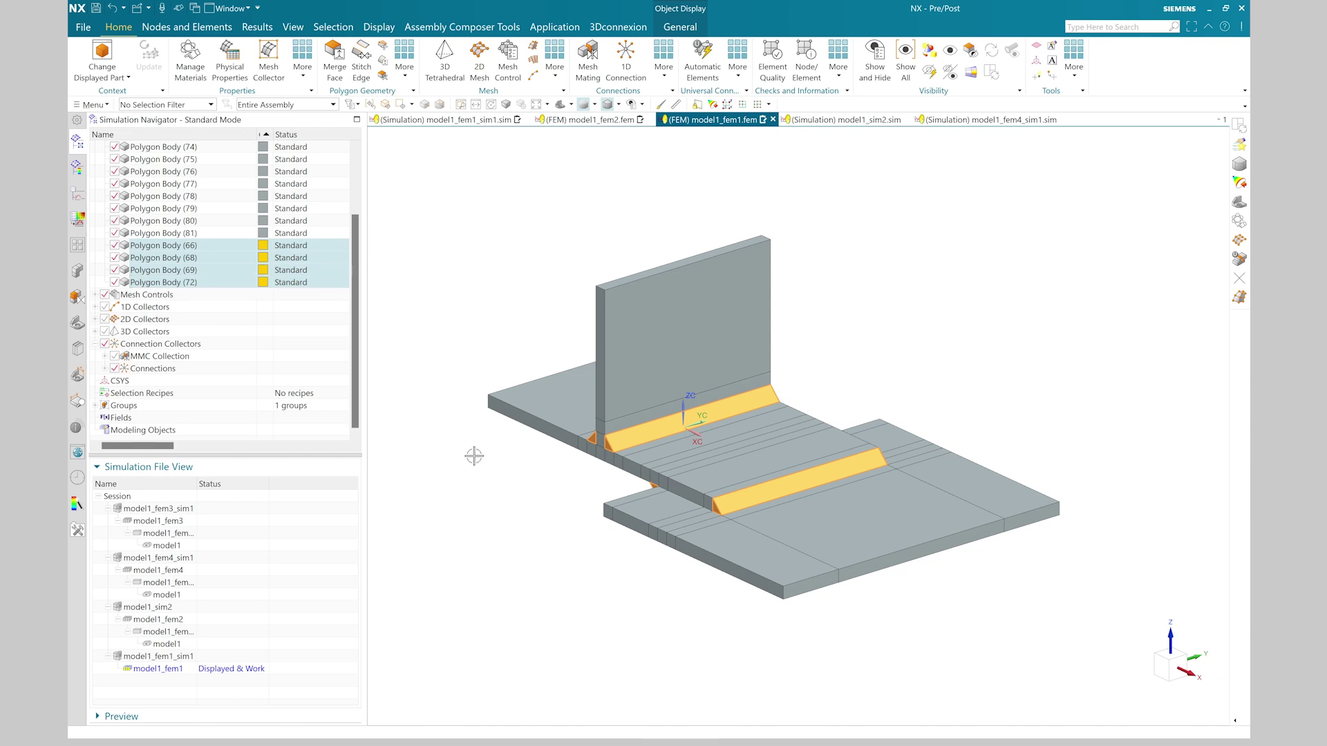
pyautogui.press('Escape')
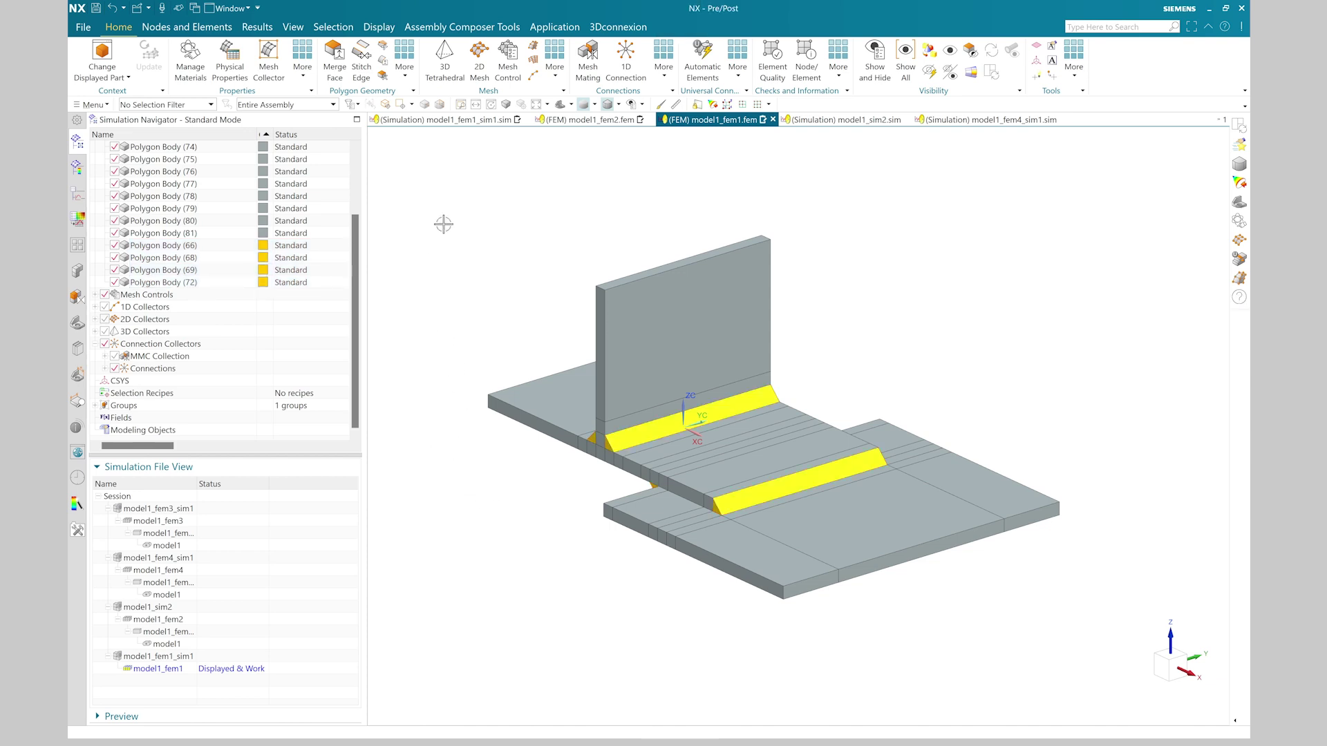
# Step: Show the 3D and 1D collector meshes of model1_fem1
pyautogui.click(104, 331)
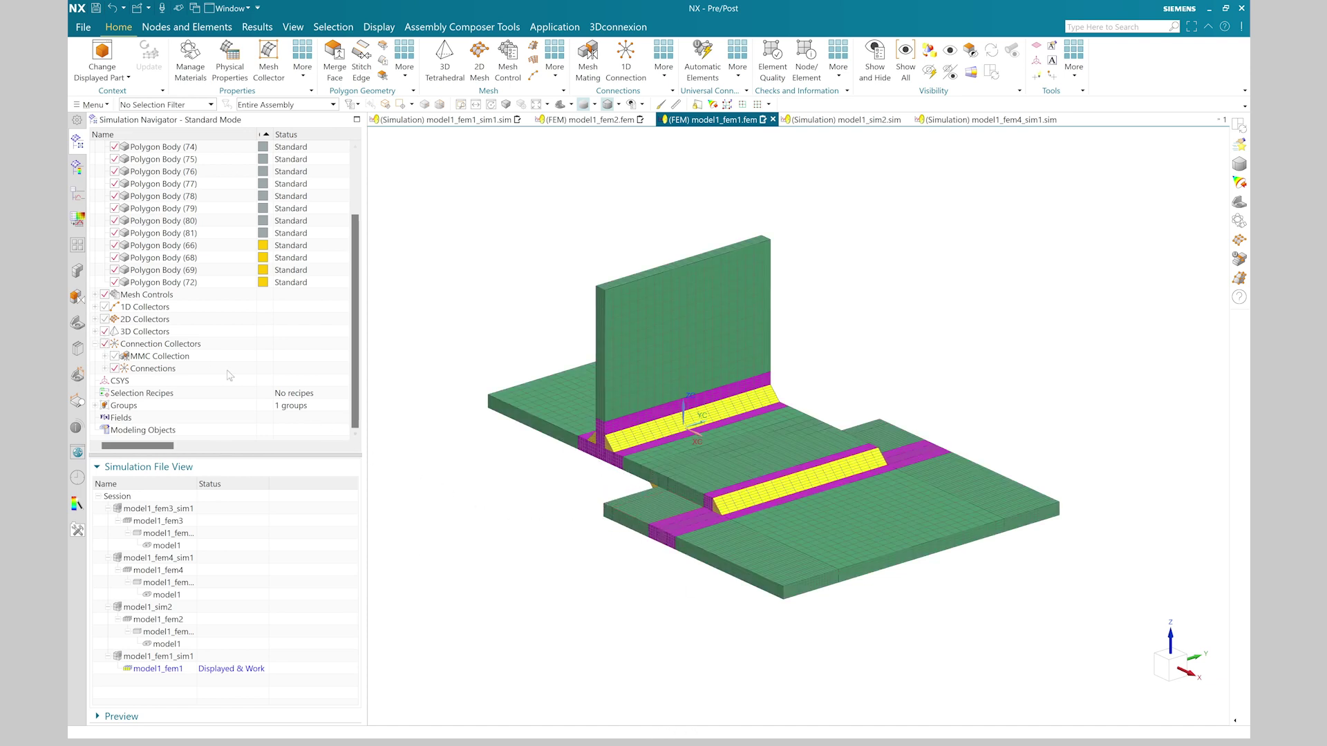
pyautogui.click(105, 308)
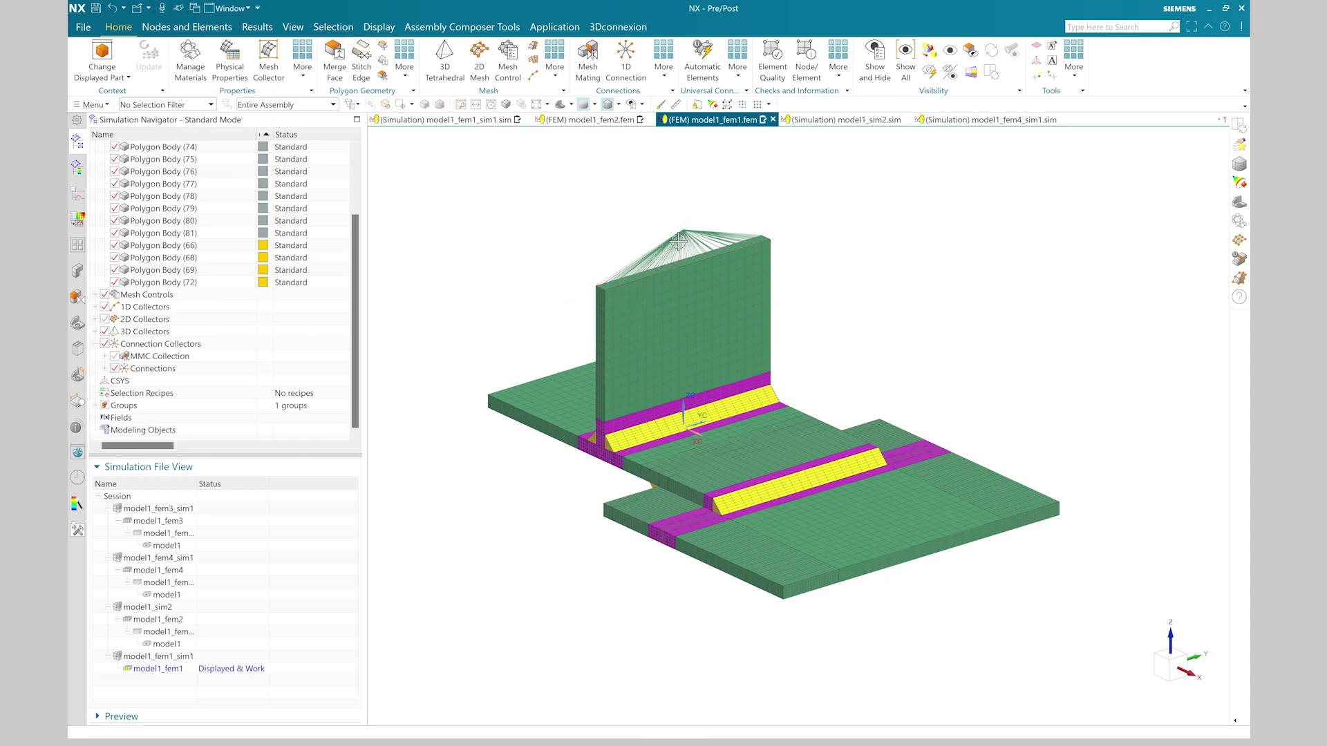
# Step: Open the simulation model1_fem1_sim1 and examine its Fixed(1) constraint and the Moment(1) load definition
pyautogui.doubleClick(159, 656)
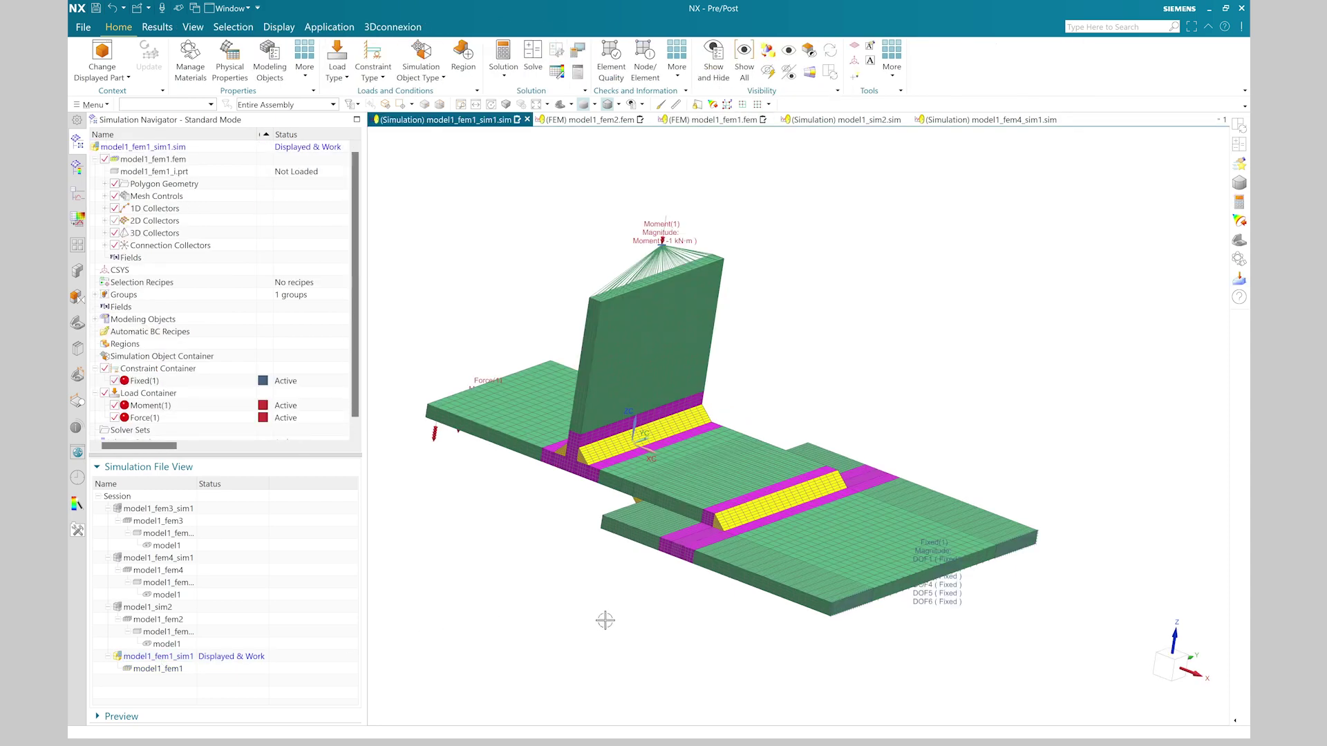
pyautogui.moveTo(1106, 558); pyautogui.dragTo(1097, 570, button='middle')
pyautogui.click(164, 384)
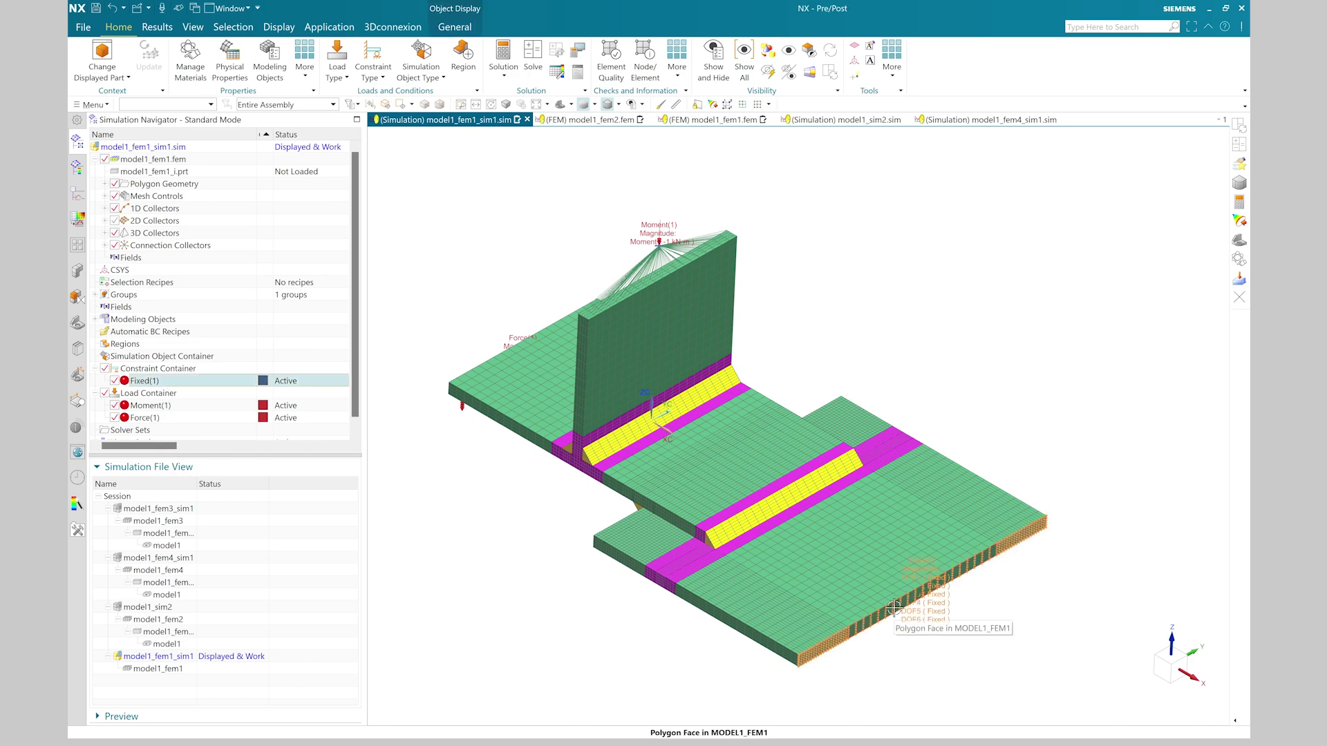
pyautogui.click(164, 406)
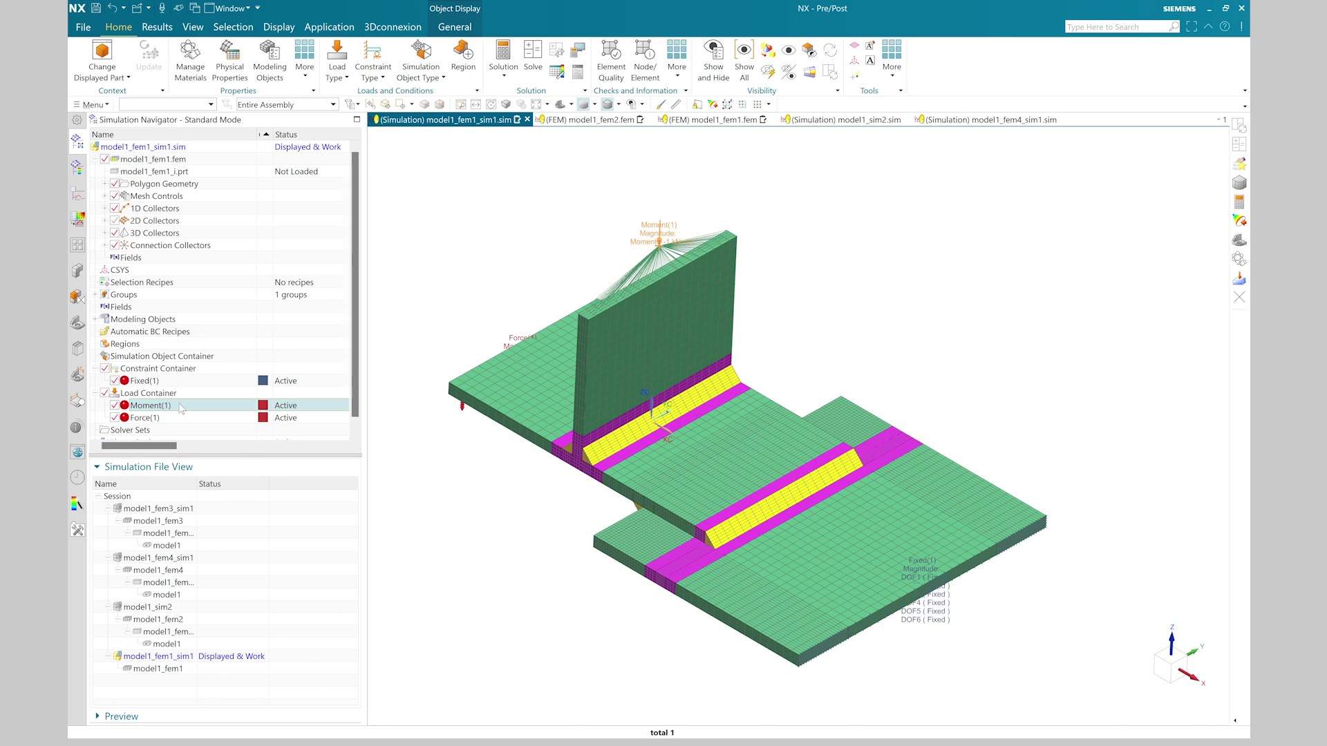
pyautogui.doubleClick(181, 408)
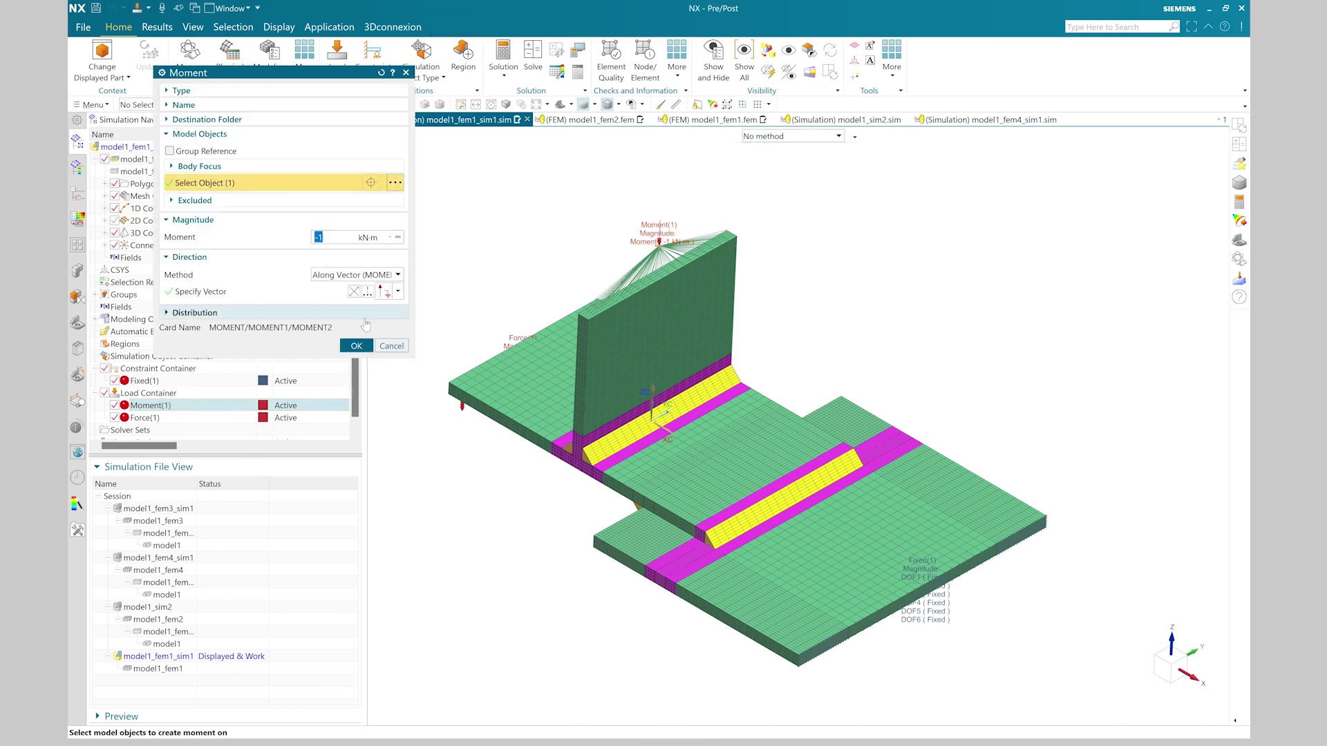
pyautogui.click(389, 345)
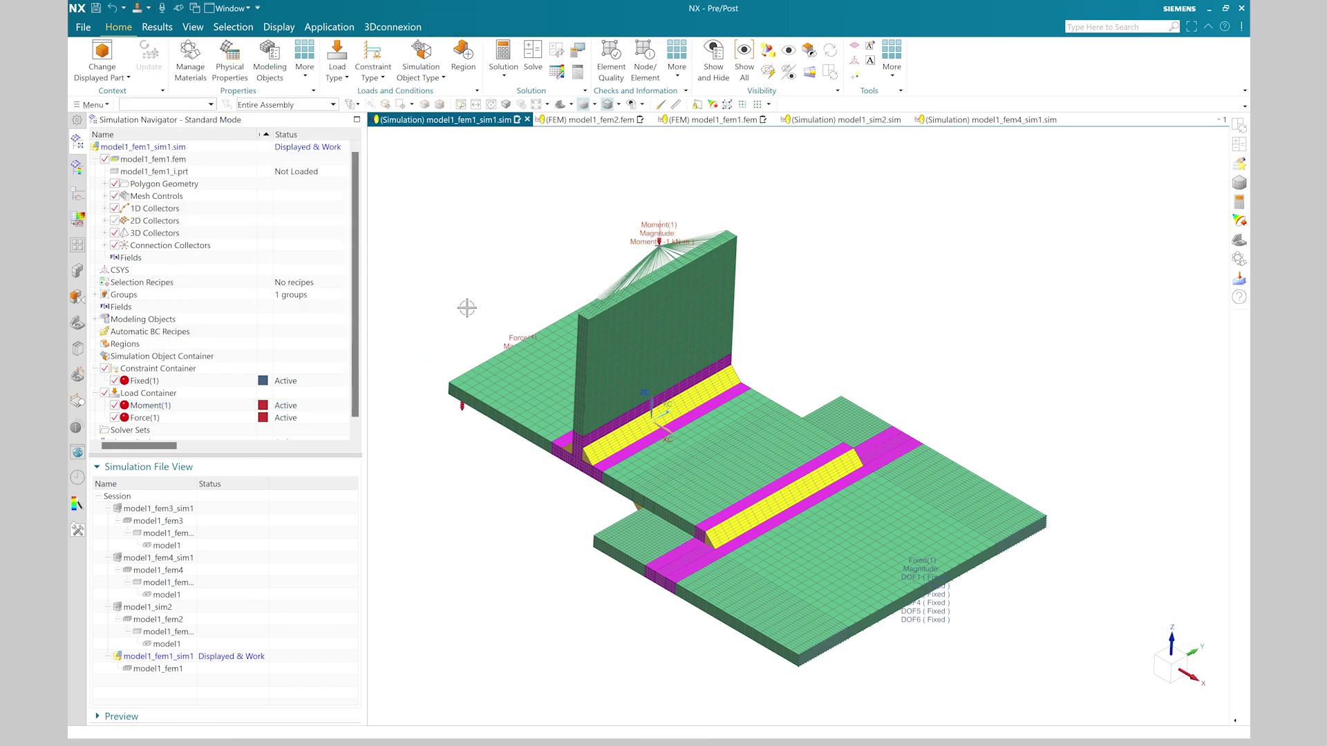
# Step: Examine the Force(1) load on the plate's end and review its magnitude and direction settings without changing them
pyautogui.click(225, 418)
pyautogui.moveTo(512, 505); pyautogui.dragTo(622, 526, button='middle')
pyautogui.doubleClick(195, 419)
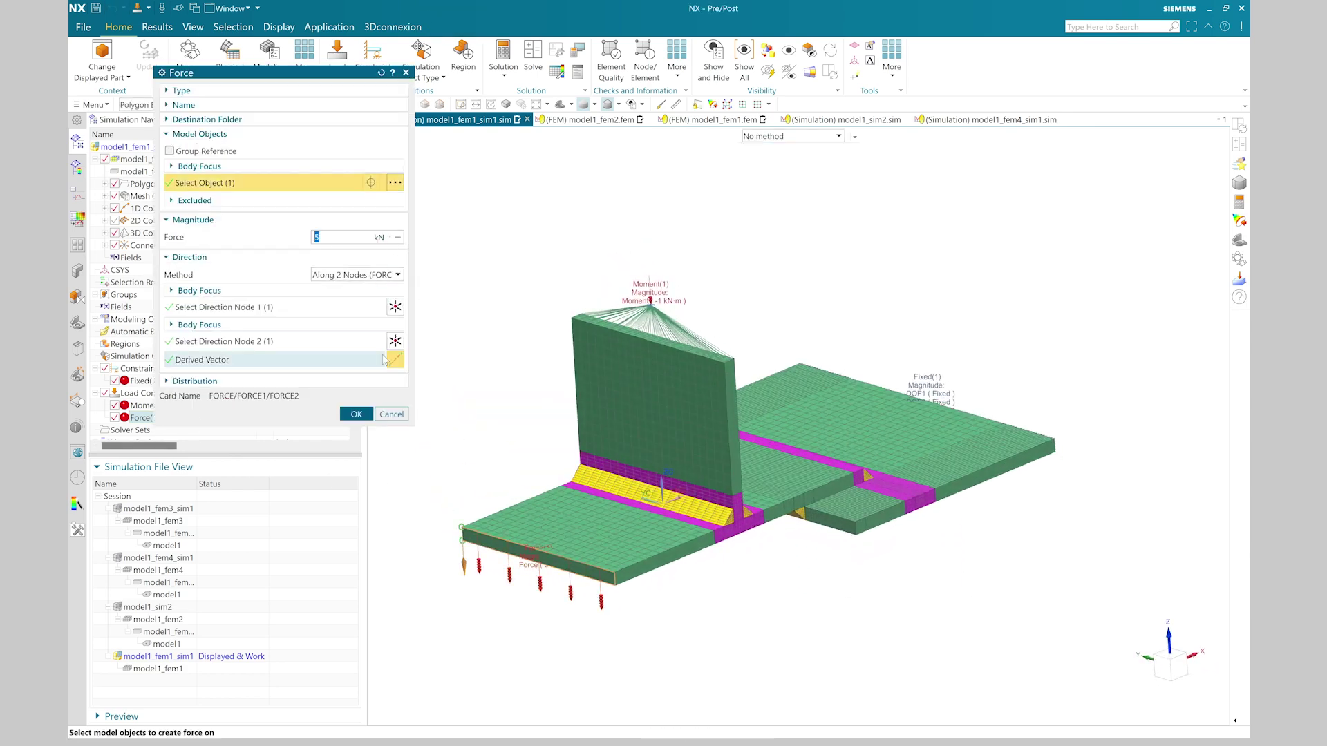
pyautogui.click(391, 414)
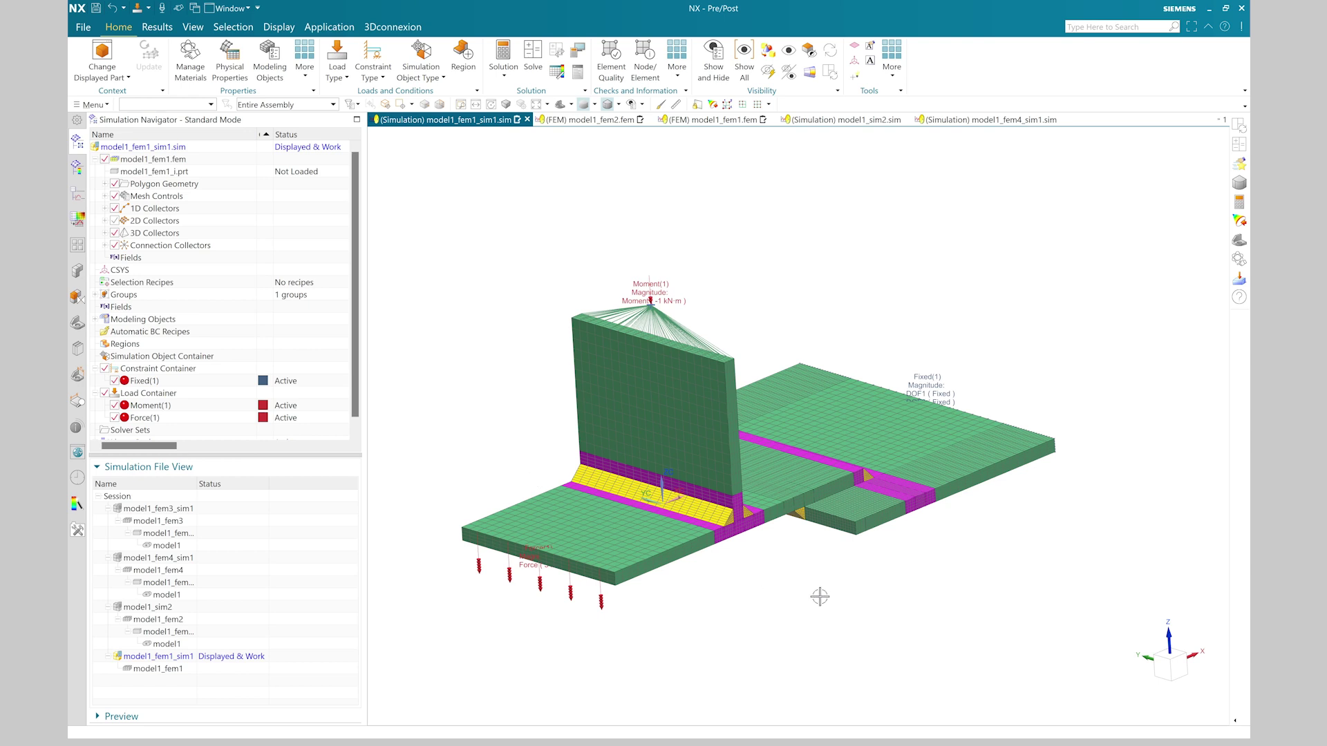
# Step: Open the shell model model1_fem2 and hide its 2D collector meshes to expose the midsurface geometry
pyautogui.doubleClick(178, 622)
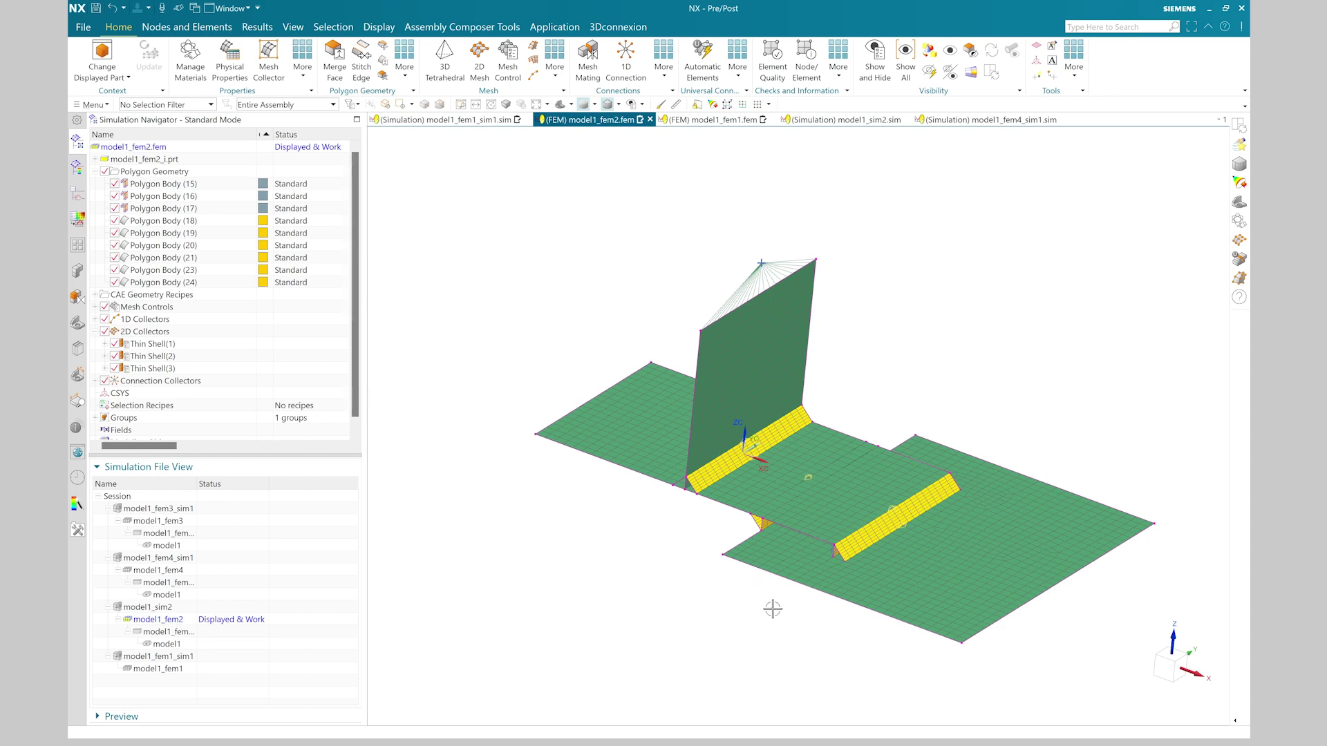
pyautogui.moveTo(773, 607)
pyautogui.mouseDown(button='middle')
pyautogui.moveTo(774, 587)
pyautogui.moveTo(764, 603)
pyautogui.mouseUp(button='middle')
pyautogui.scroll(2, 826, 567)
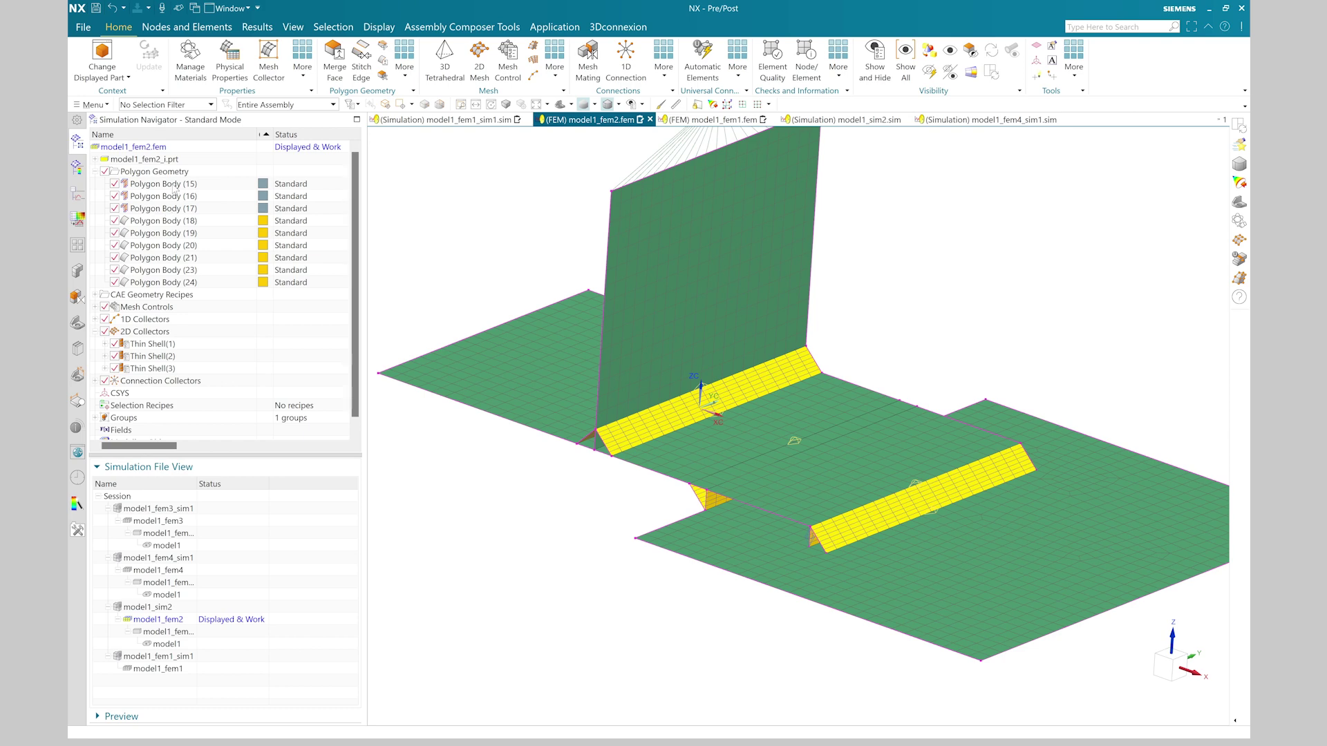
pyautogui.click(104, 331)
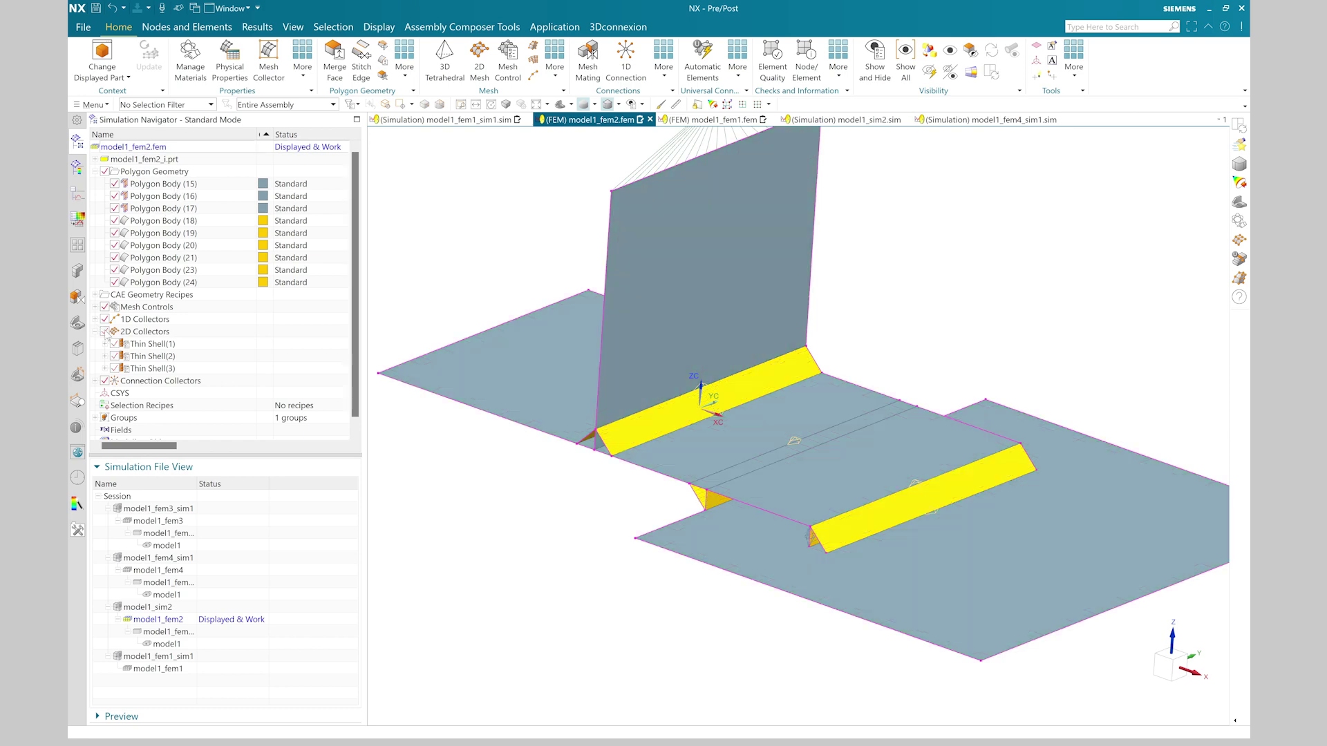
# Step: Highlight plate bodies (15) to (17) and weld bodies (18) to (24), then clear the selection and redisplay the 2D meshes
pyautogui.click(166, 183)
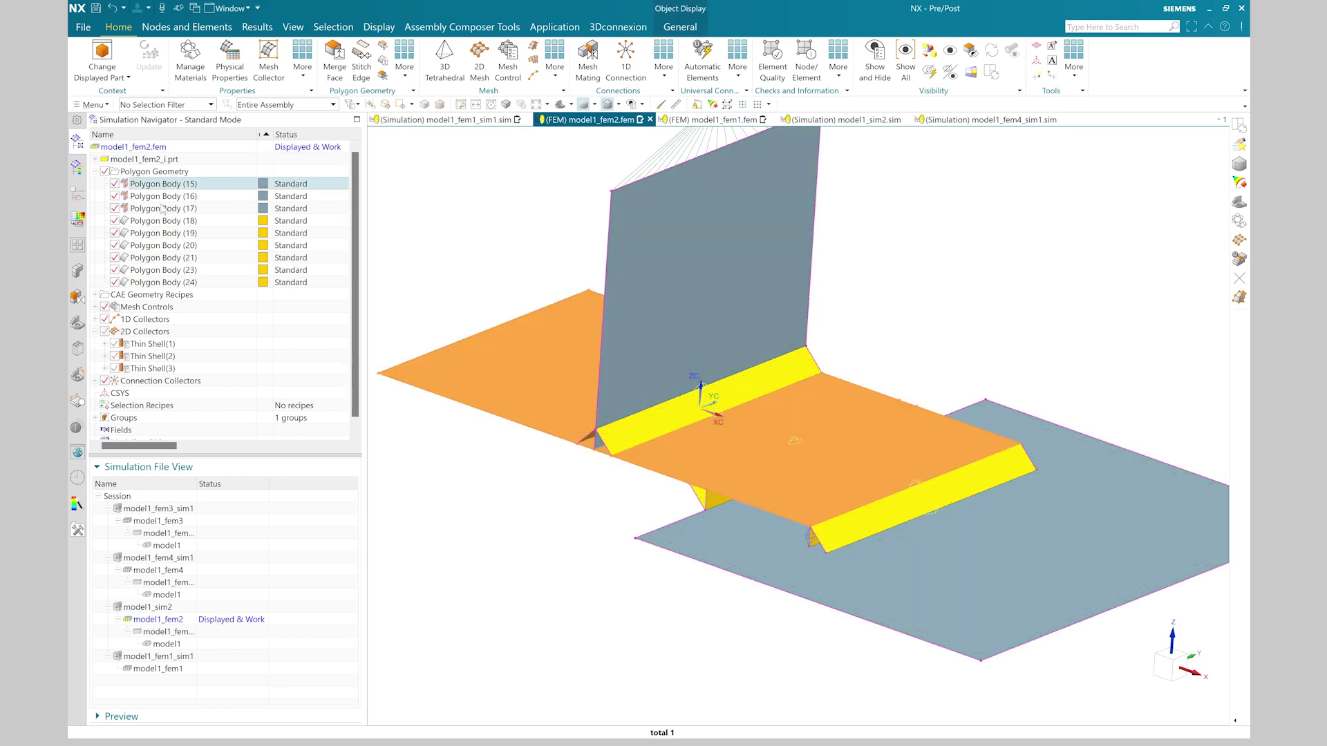
pyautogui.keyDown('shift'); pyautogui.click(162, 208); pyautogui.keyUp('shift')
pyautogui.click(163, 221)
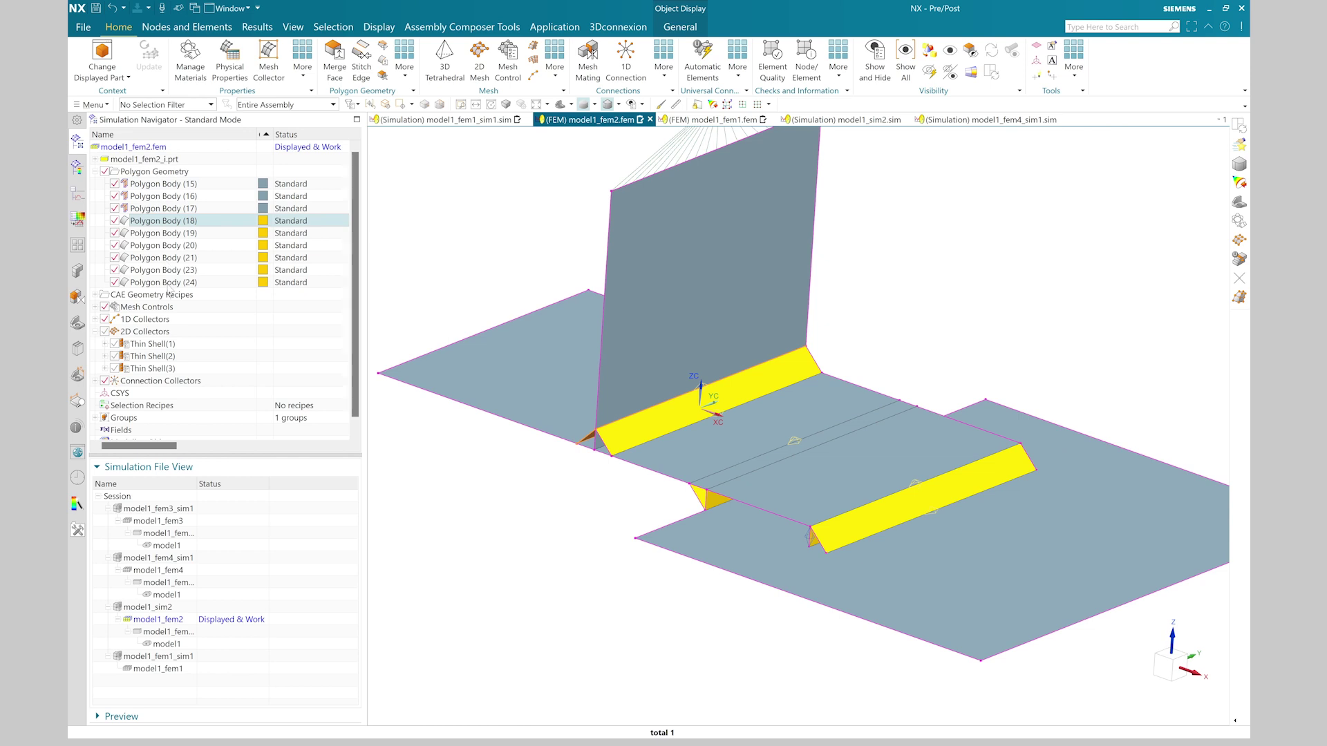
pyautogui.keyDown('shift'); pyautogui.click(166, 282); pyautogui.keyUp('shift')
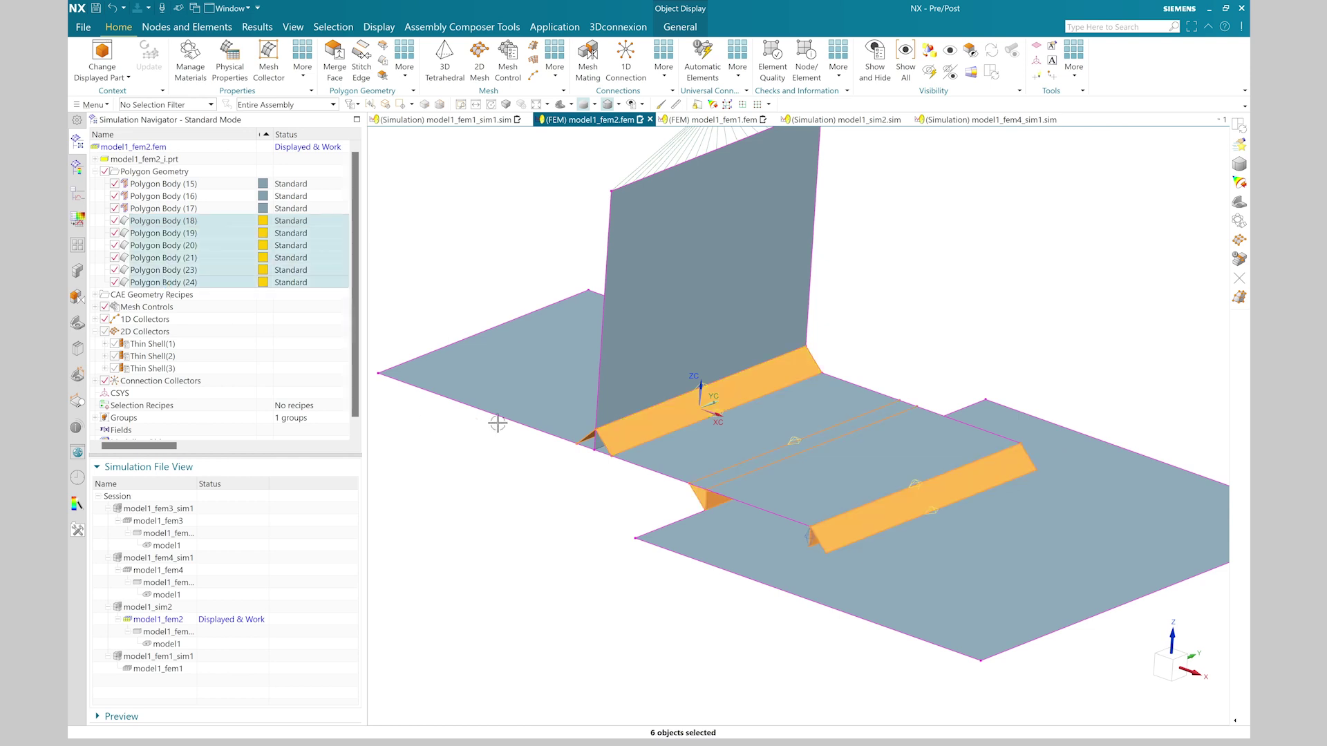
pyautogui.press('Escape')
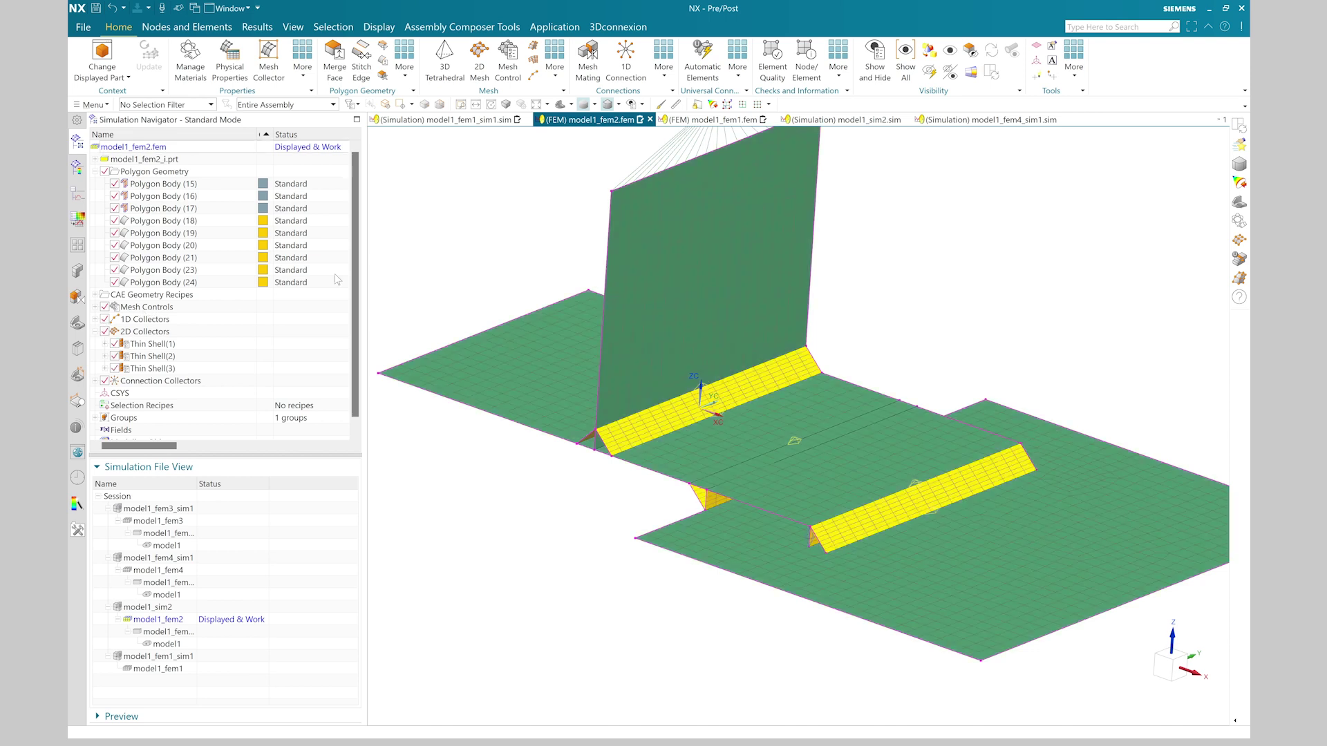
pyautogui.hotkey('ctrl', 'f')
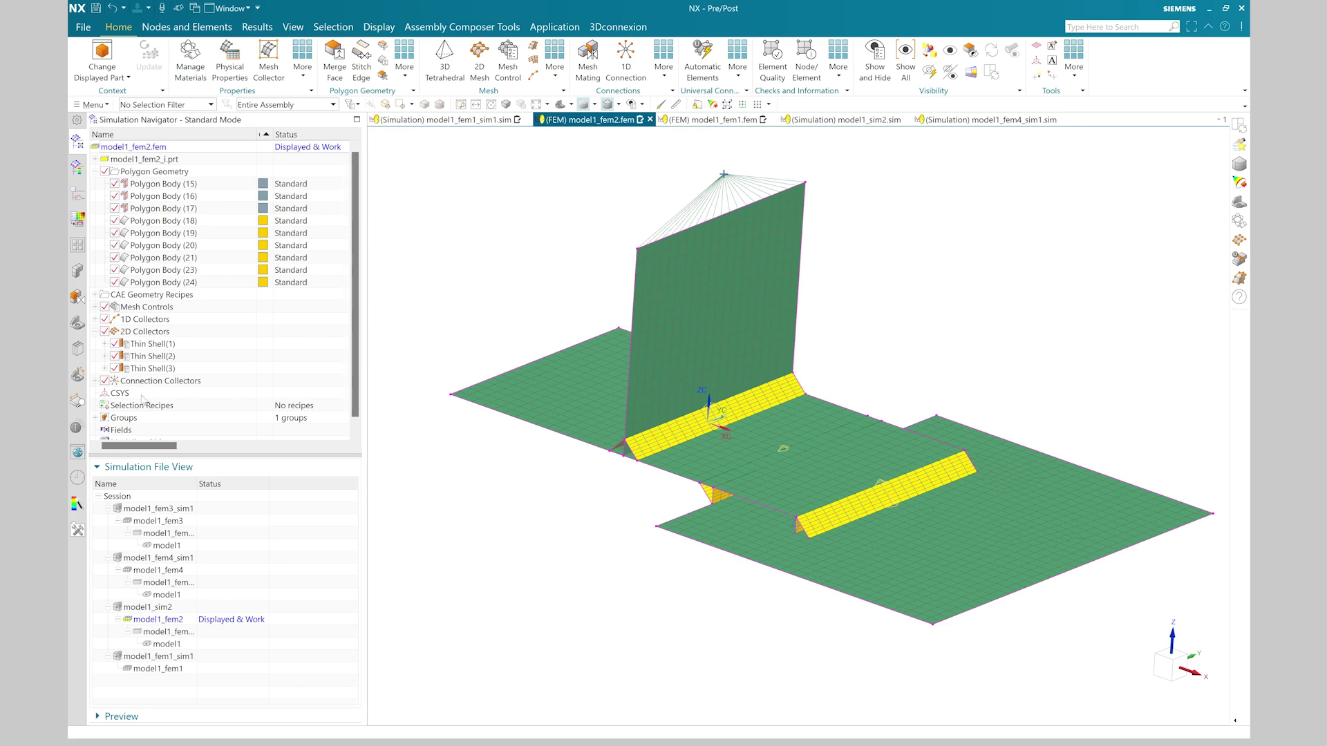
# Step: Plot the thickness contours of the 2D collectors in model1_fem2, examine them, and return to the model display
pyautogui.rightClick(143, 332)
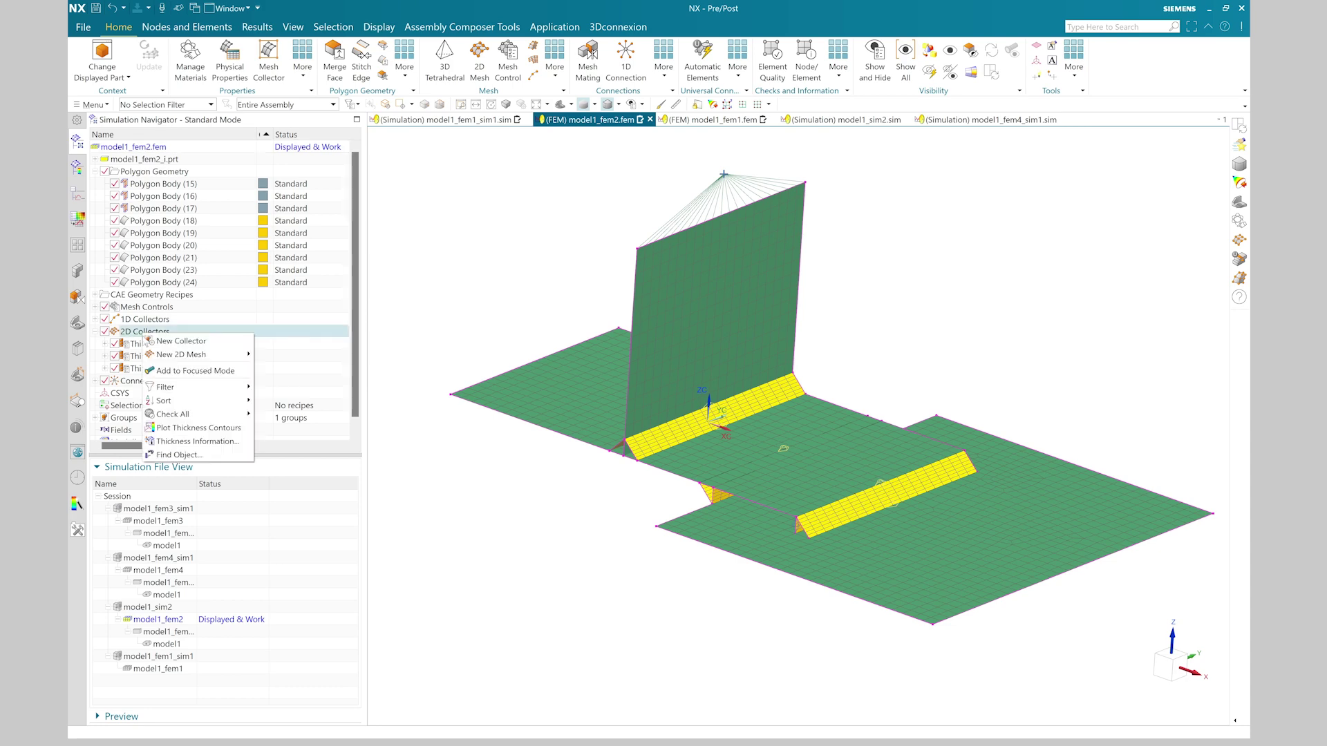
pyautogui.click(190, 428)
pyautogui.scroll(-1, 1027, 505)
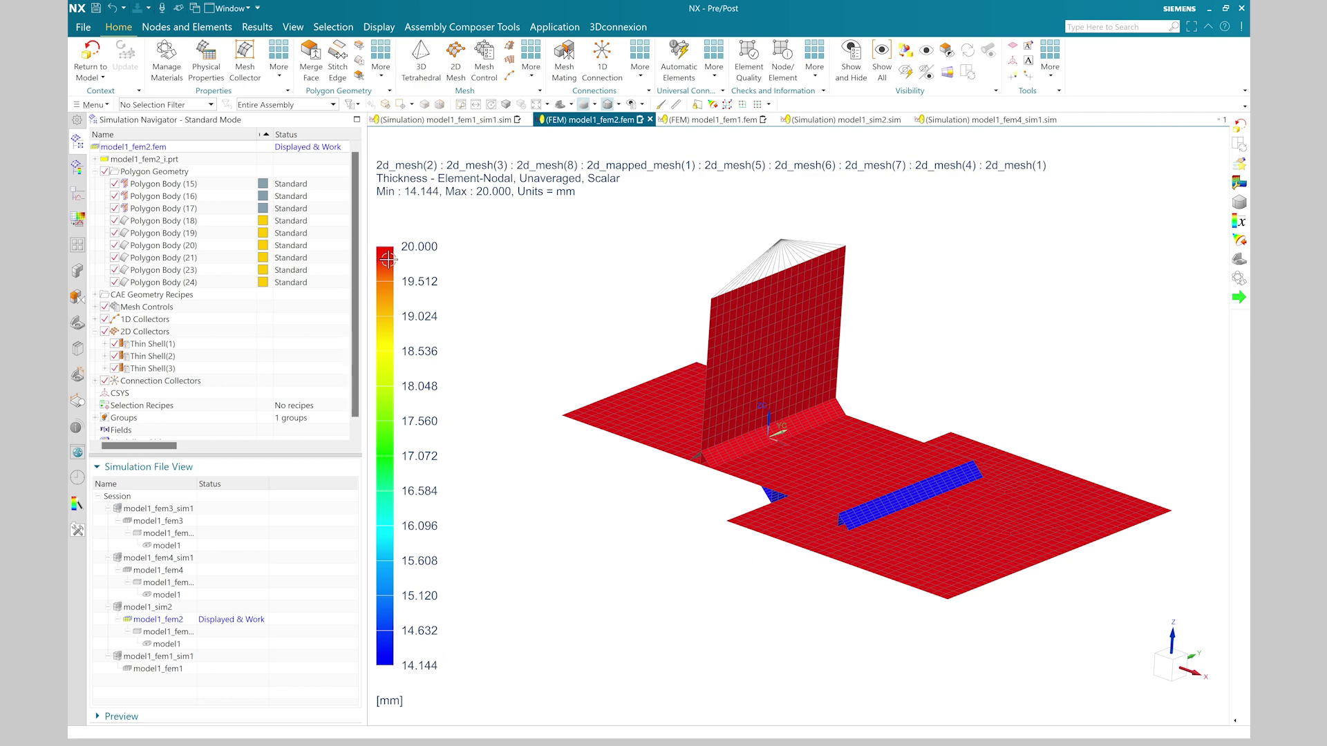
pyautogui.click(91, 59)
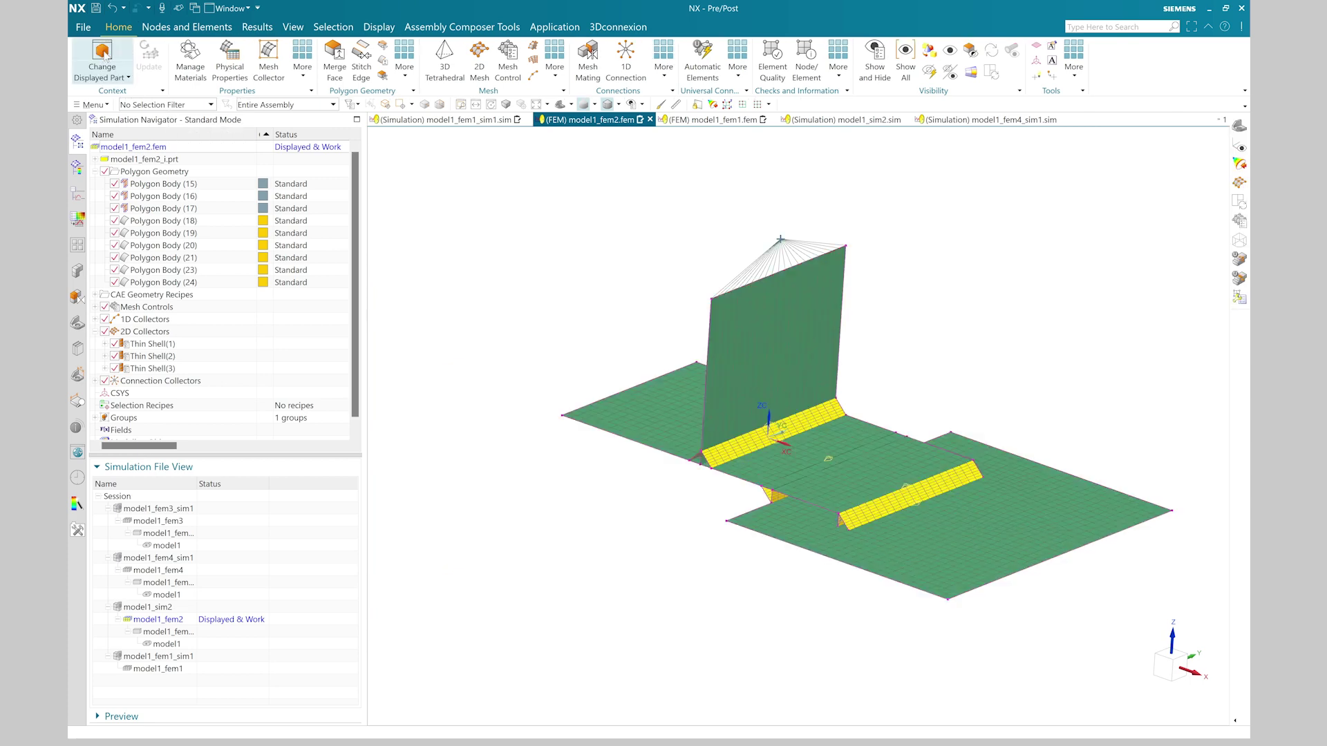
# Step: Open the simulation model1_sim2 and examine its moment, force and fixed constraint on the shell model
pyautogui.doubleClick(179, 606)
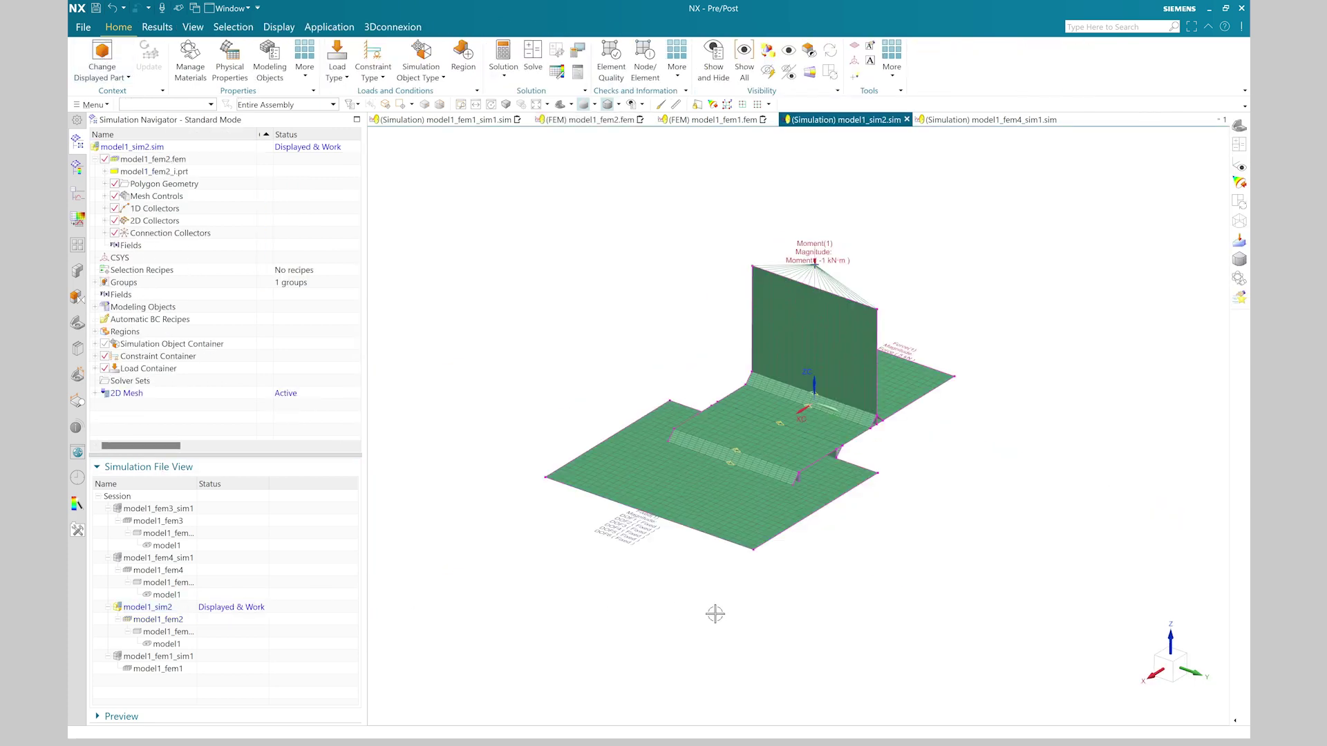
pyautogui.moveTo(715, 614); pyautogui.dragTo(902, 543, button='middle')
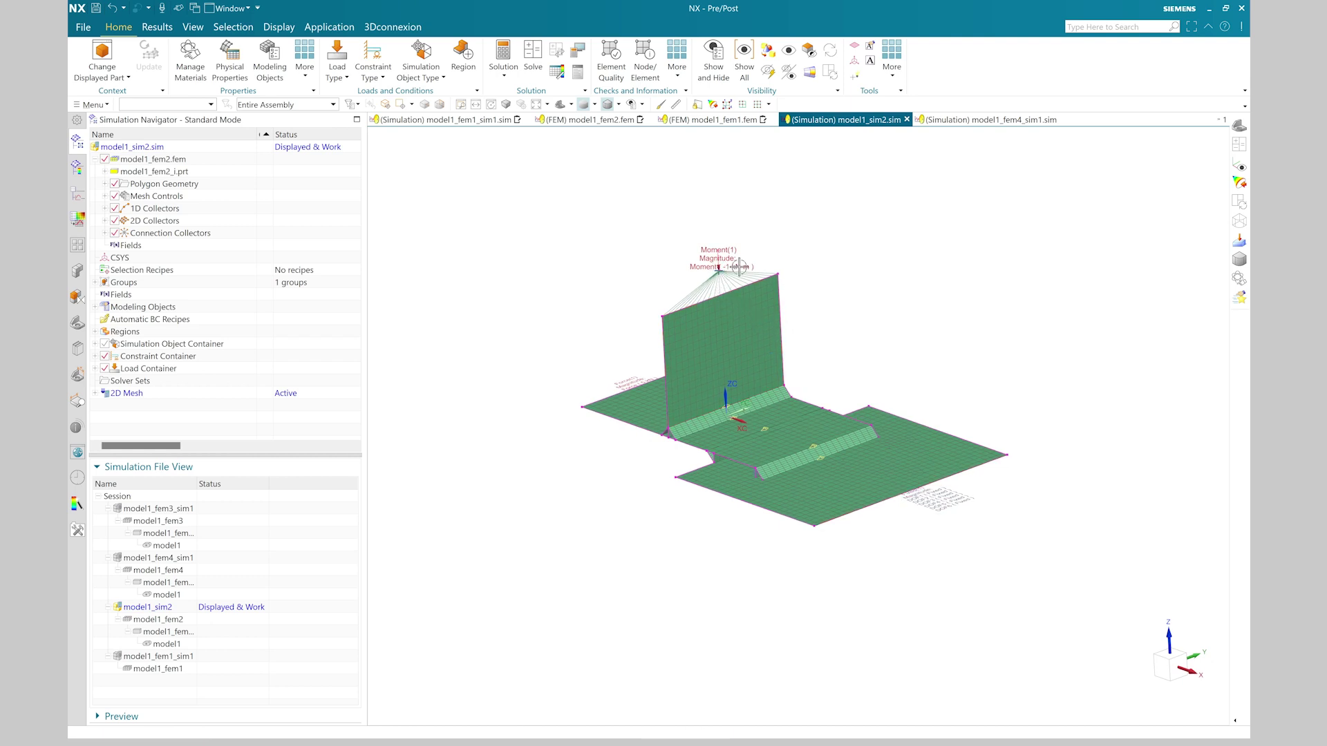
pyautogui.moveTo(604, 433); pyautogui.dragTo(579, 399, button='middle')
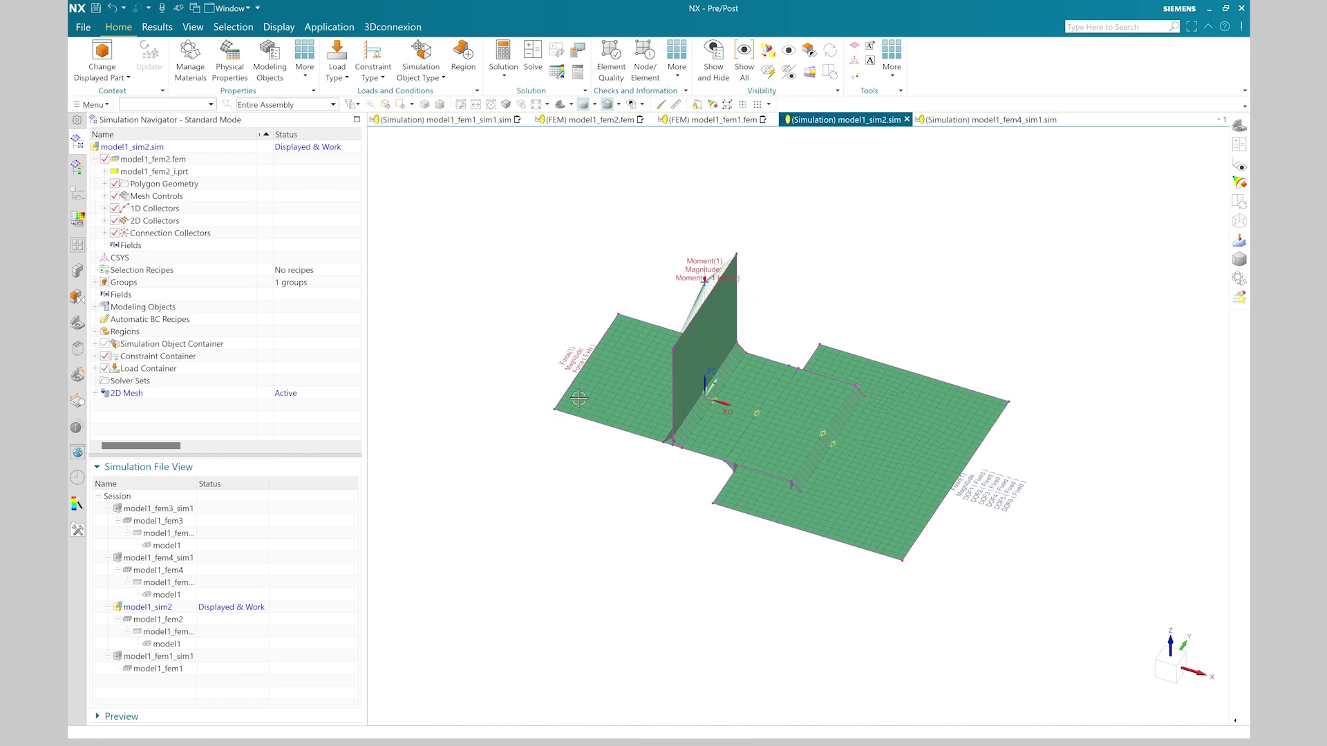
pyautogui.scroll(3, 580, 363)
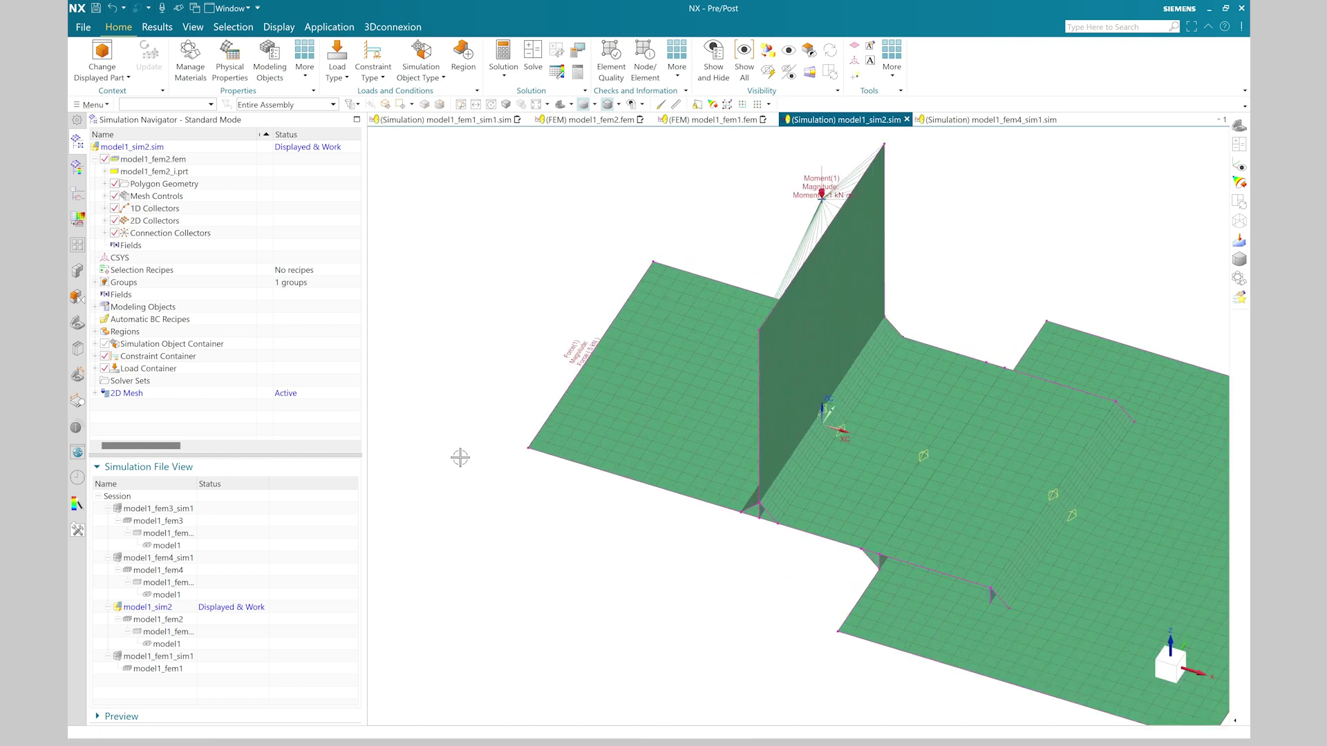
pyautogui.scroll(-2, 460, 458)
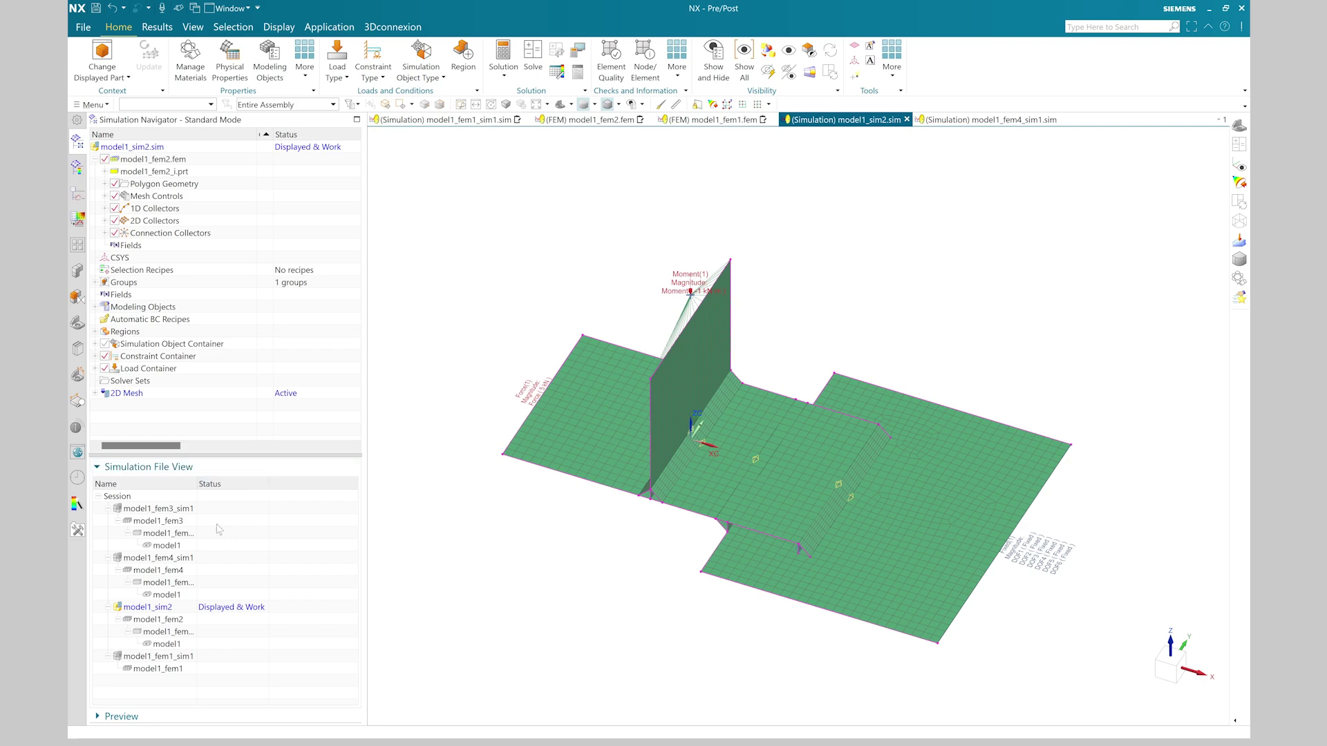
# Step: Open model1_fem3 and temporarily show its 2D collector meshes to compare them with the yellow weld strips on the plates
pyautogui.doubleClick(157, 522)
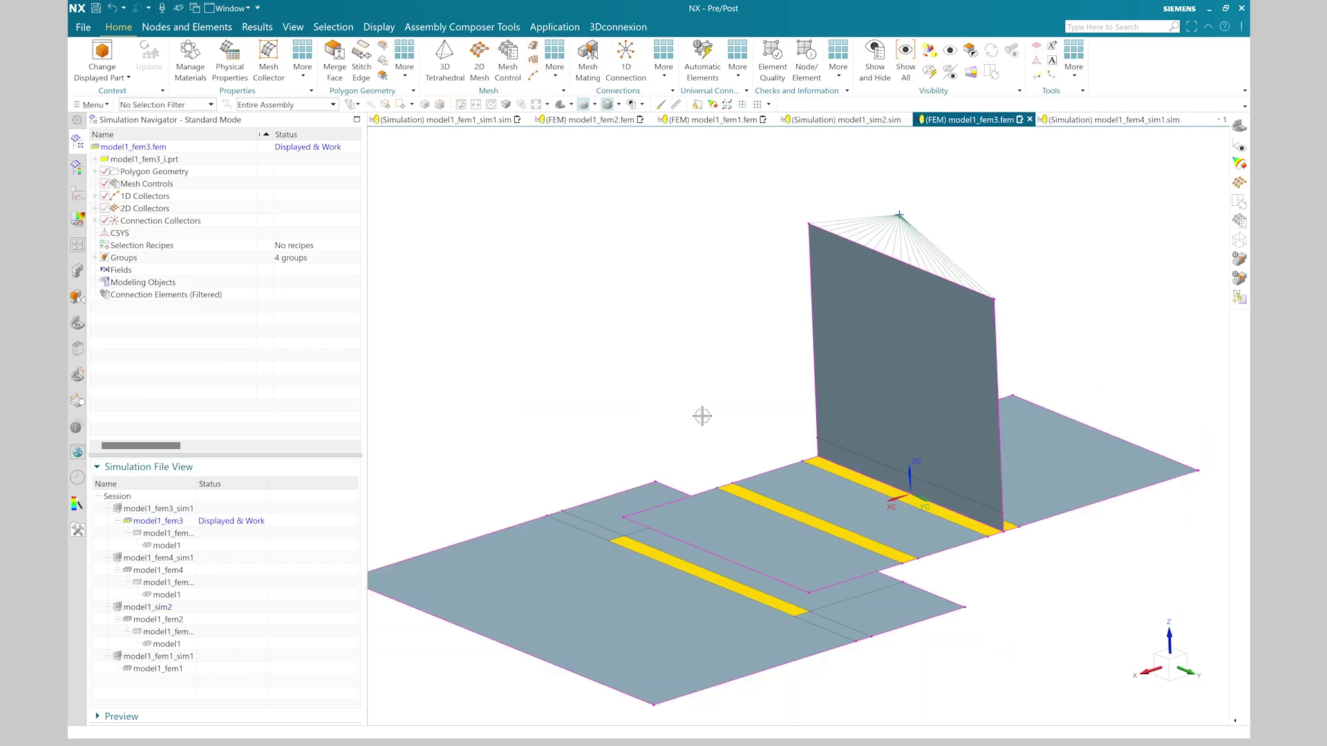
pyautogui.scroll(-1, 702, 416)
pyautogui.moveTo(678, 412)
pyautogui.mouseDown(button='middle')
pyautogui.moveTo(684, 397)
pyautogui.moveTo(685, 408)
pyautogui.mouseUp(button='middle')
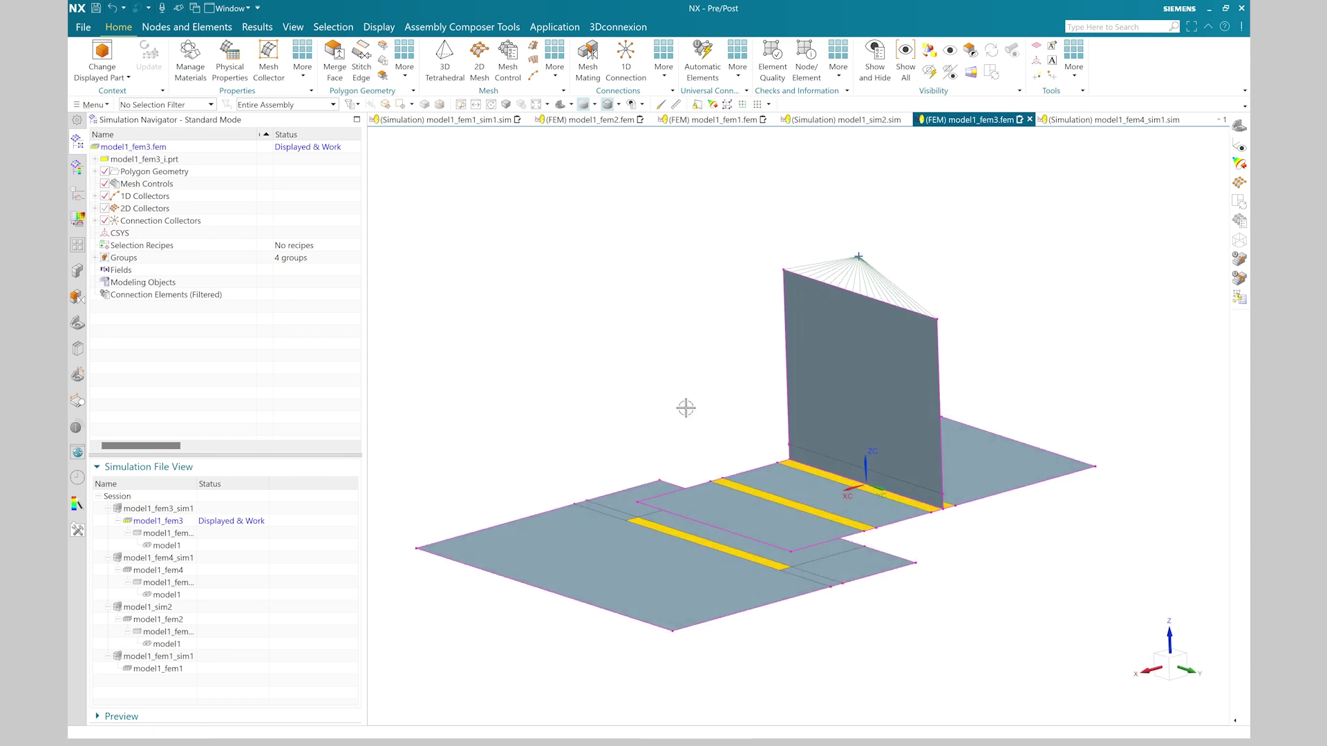
pyautogui.click(105, 208)
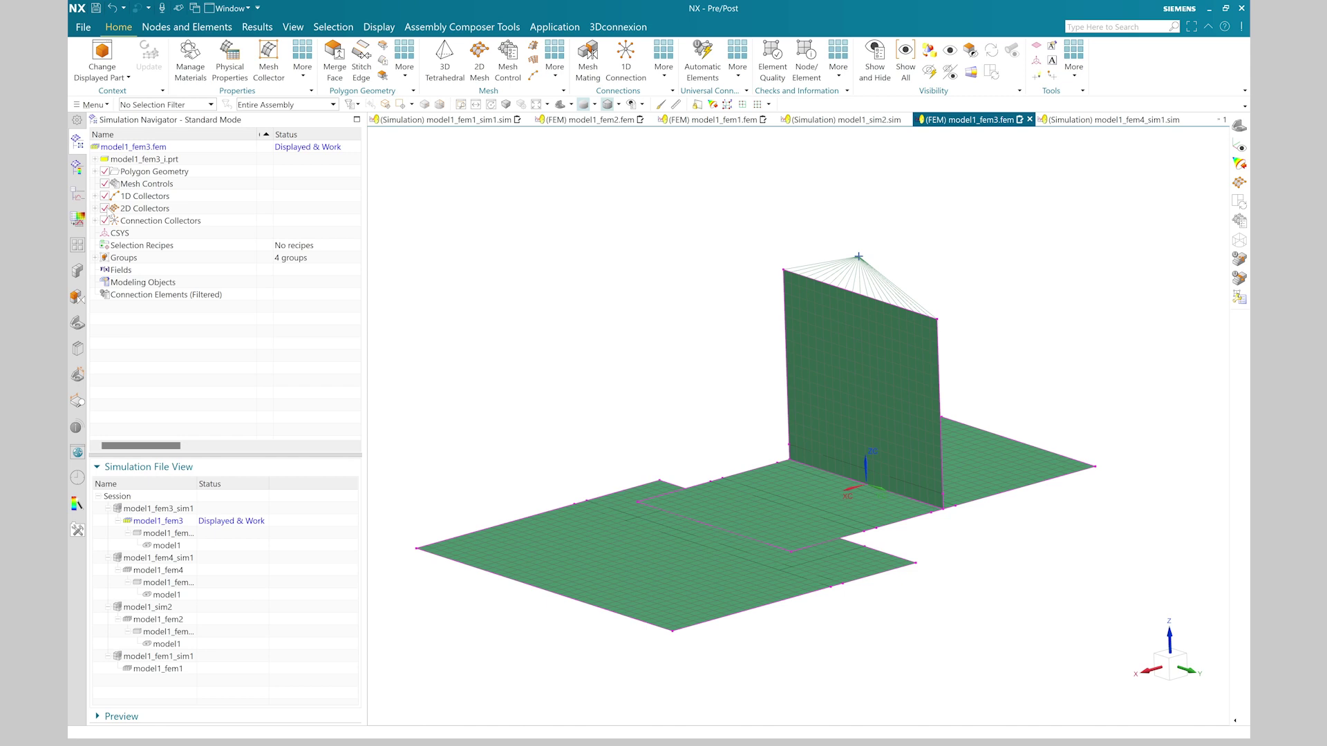
pyautogui.click(105, 208)
pyautogui.moveTo(888, 685); pyautogui.dragTo(879, 701, button='middle')
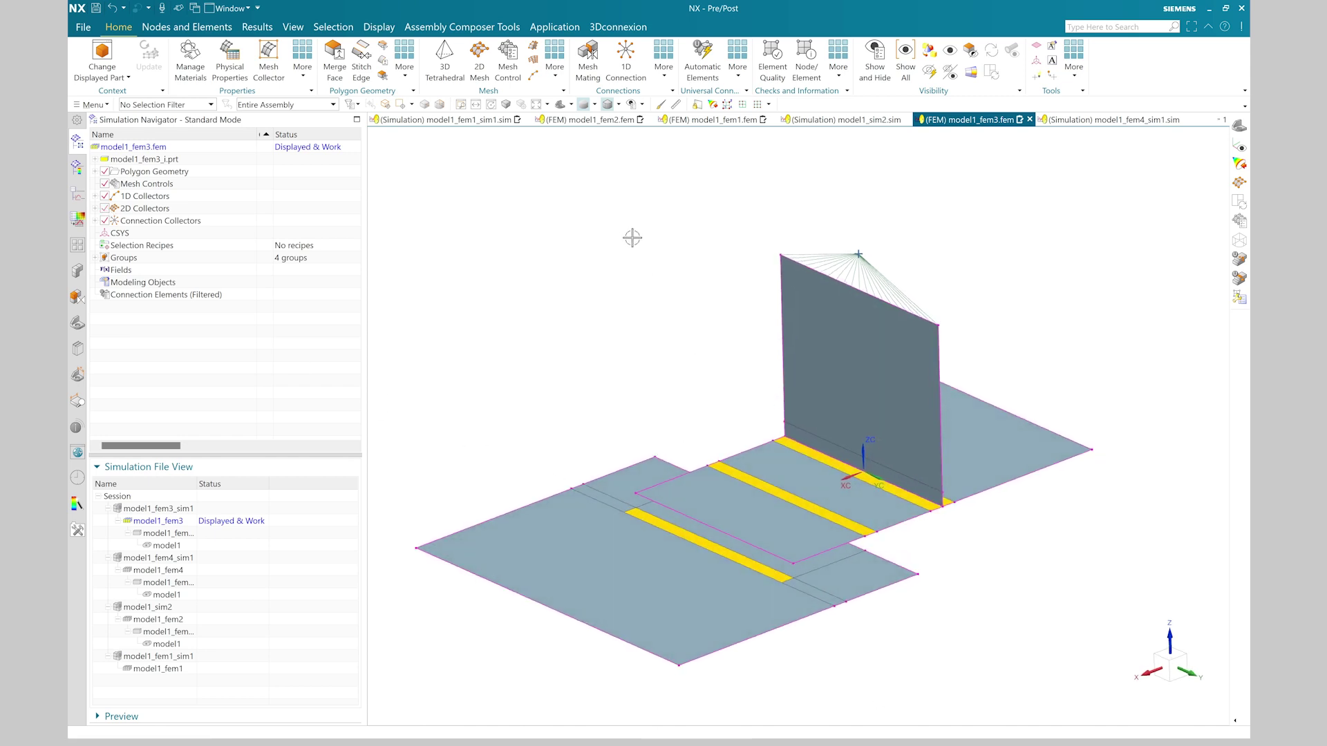
# Step: Start an arc seam weld connection with the yellow strip on the lower plate as base flange and the overlapping plate face as flange 1
pyautogui.click(663, 75)
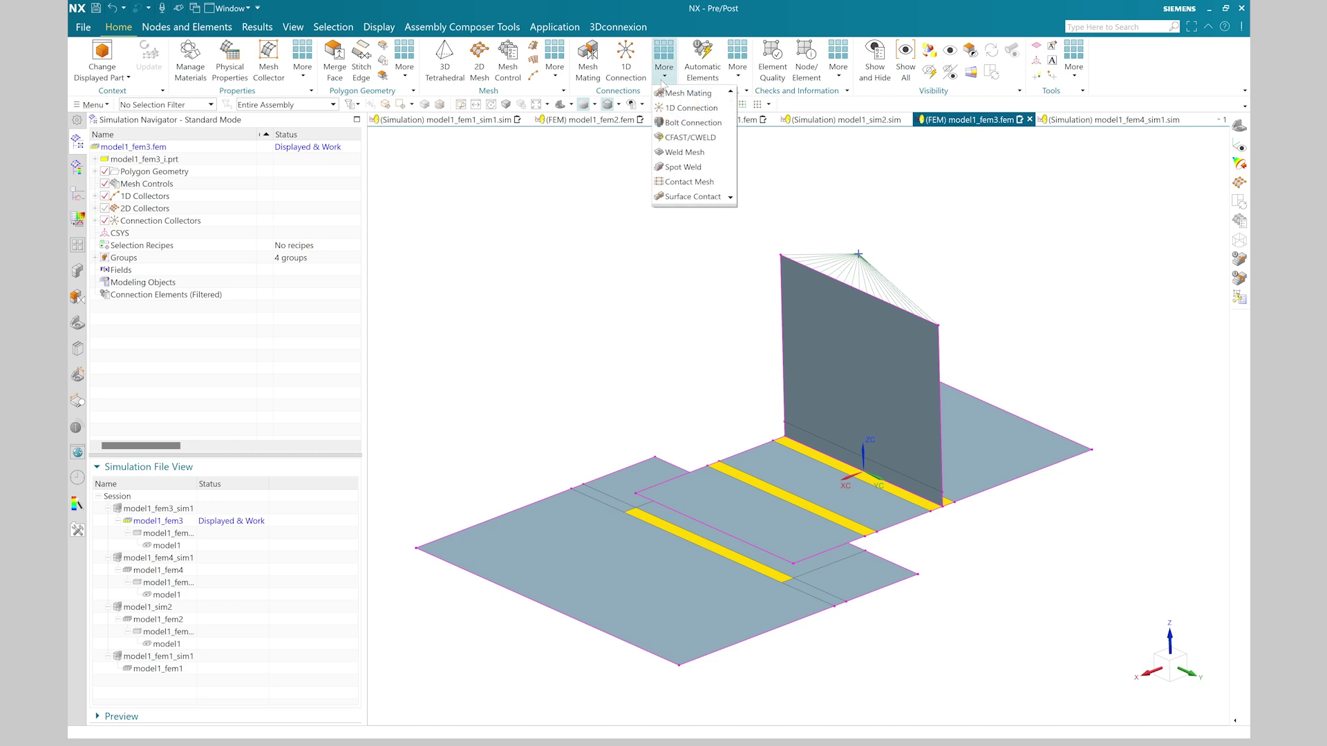
pyautogui.click(738, 69)
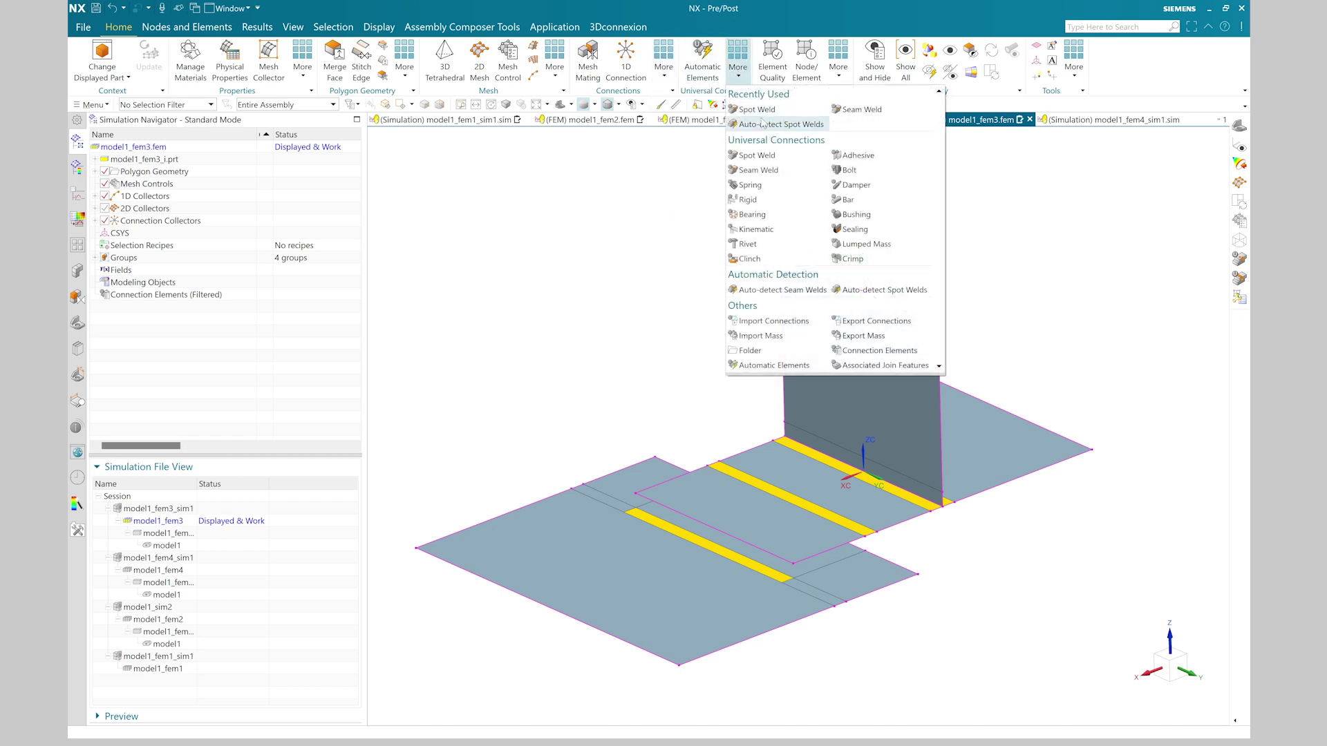
pyautogui.click(758, 171)
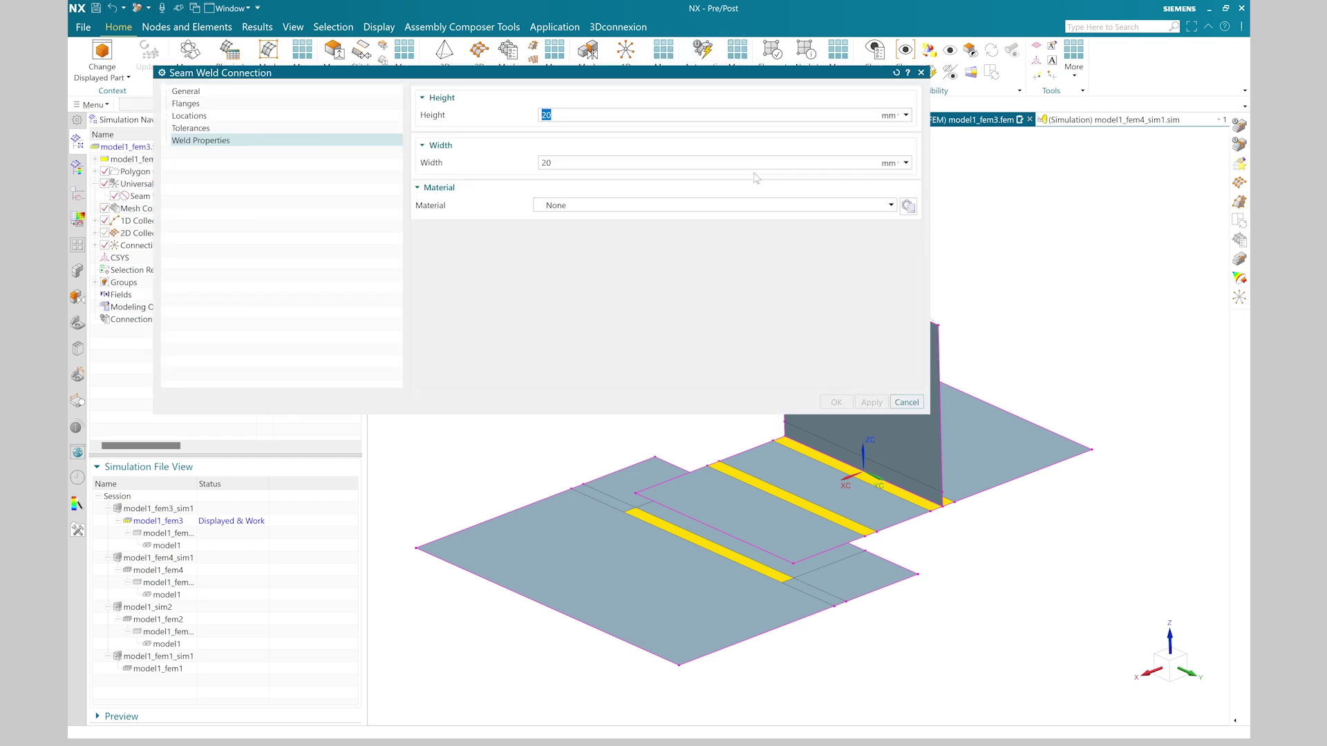
pyautogui.click(279, 104)
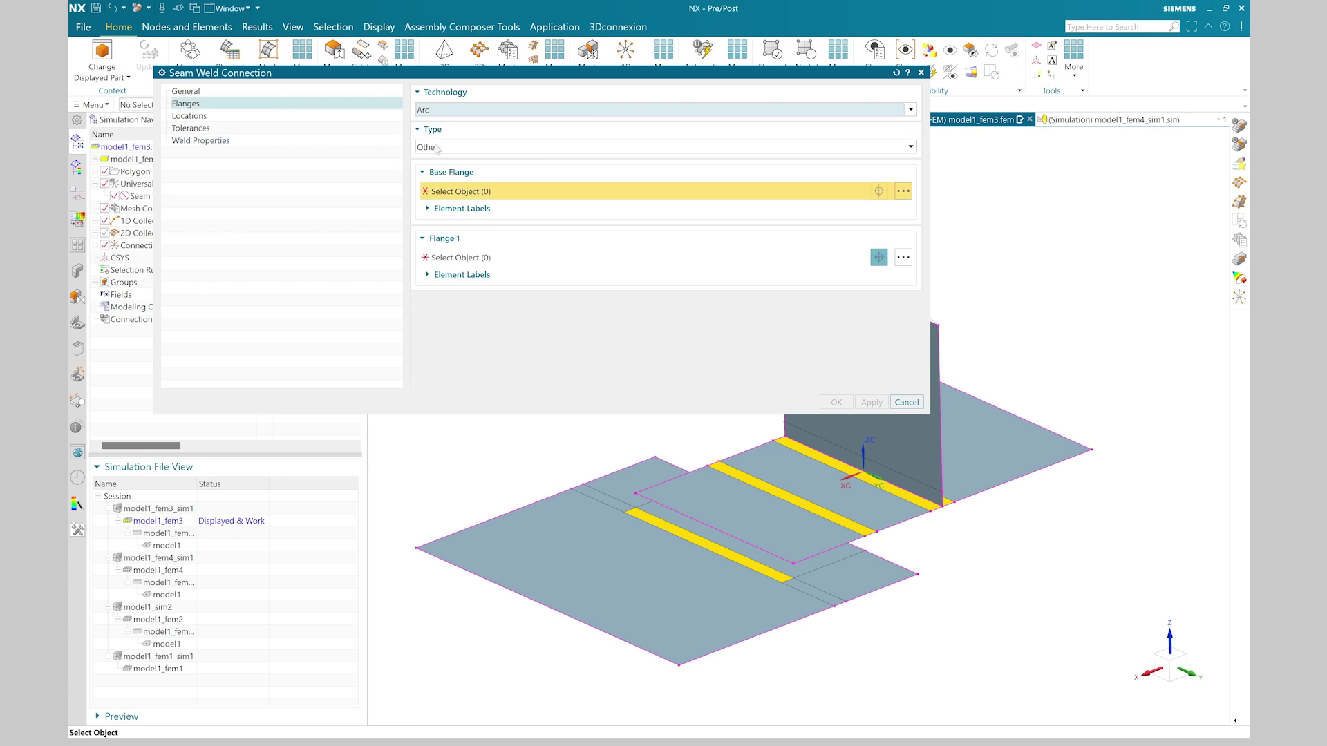
pyautogui.click(698, 541)
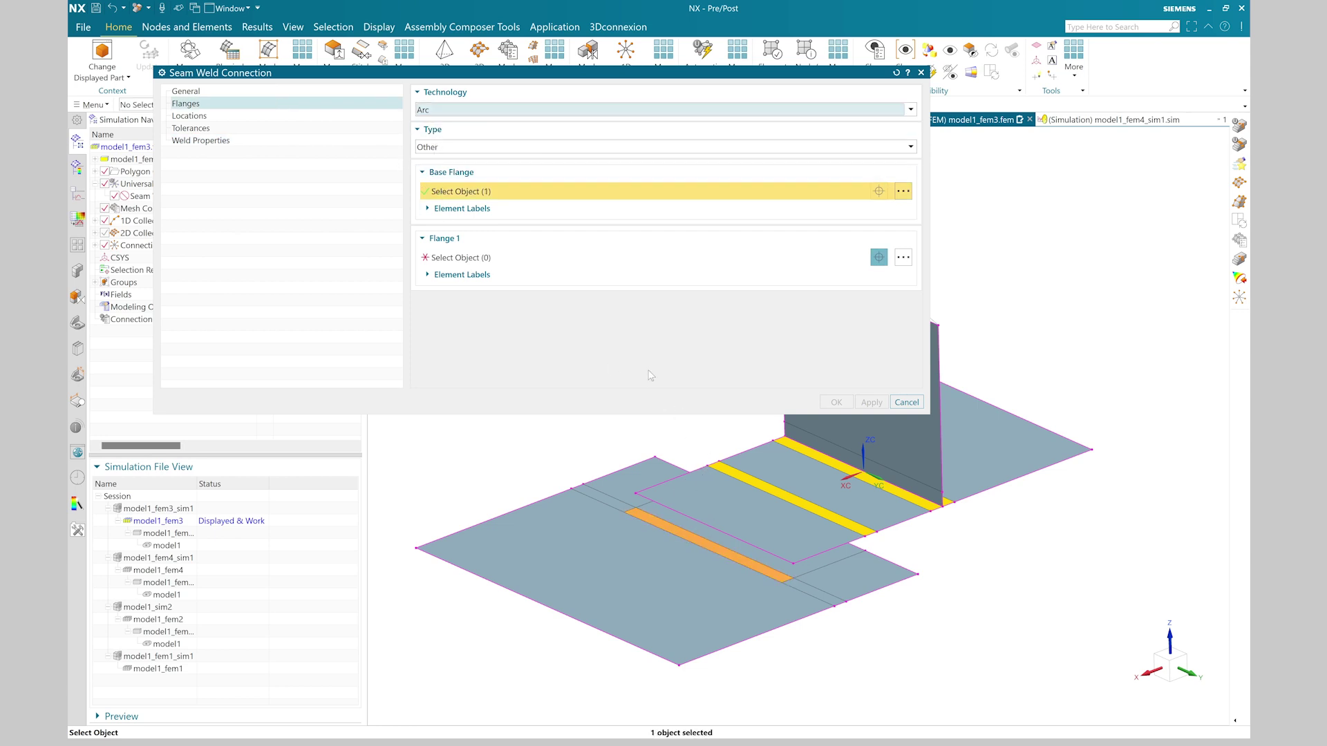
pyautogui.click(700, 503)
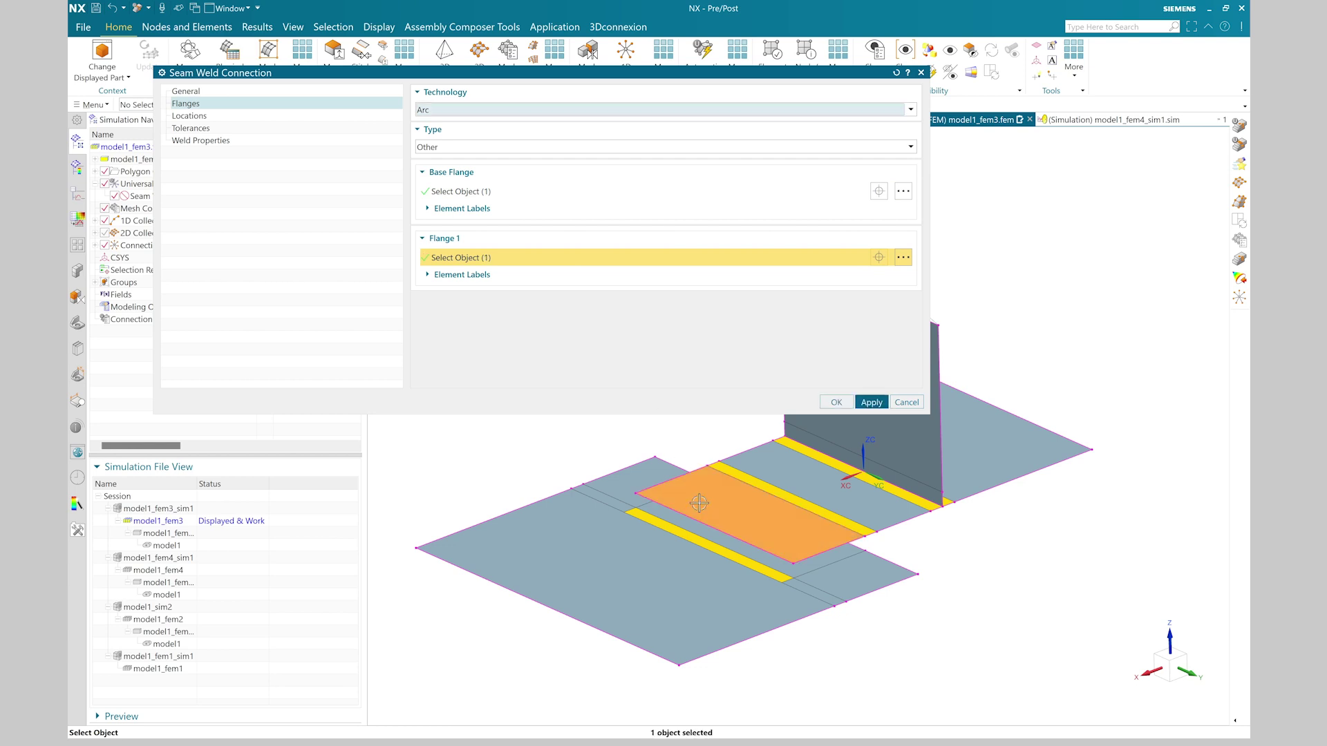
# Step: Locate the seam weld on Group(2), offset its line along the X axis, and use the original nodes of the connection
pyautogui.click(243, 116)
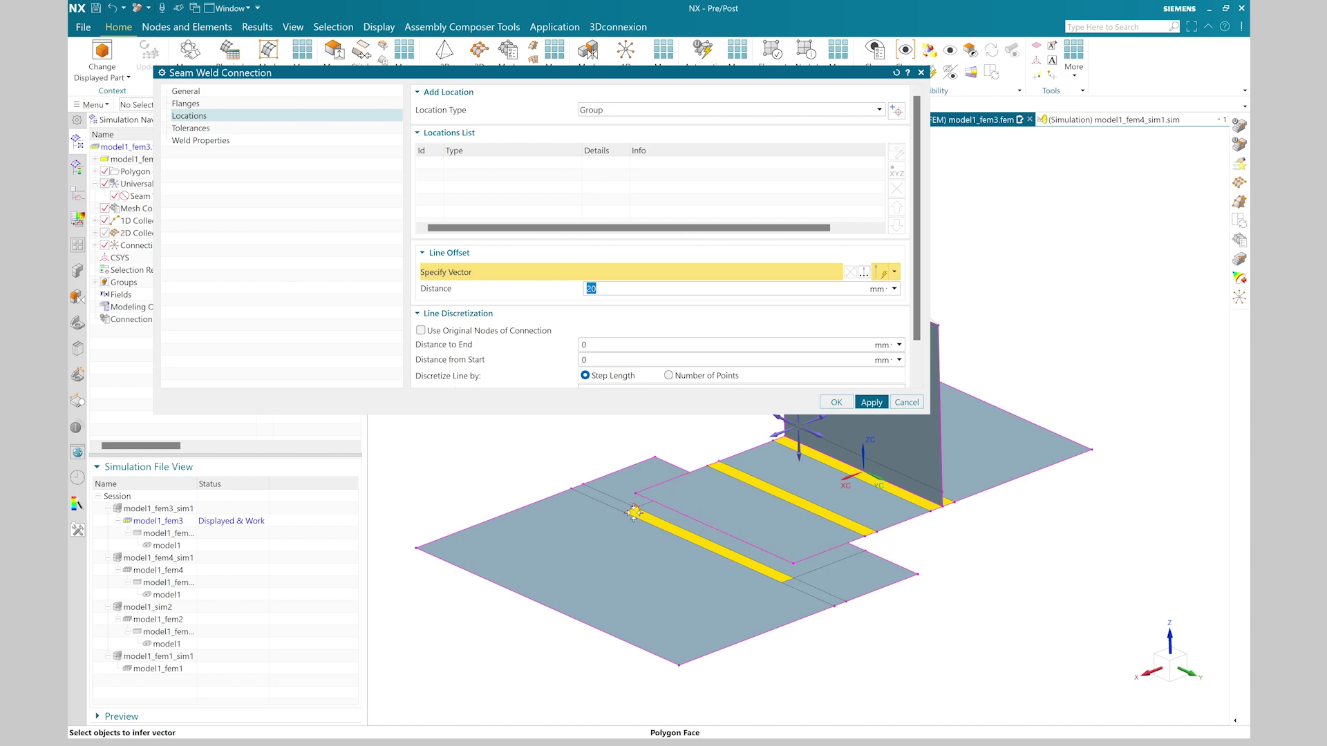
pyautogui.click(895, 112)
pyautogui.doubleClick(215, 229)
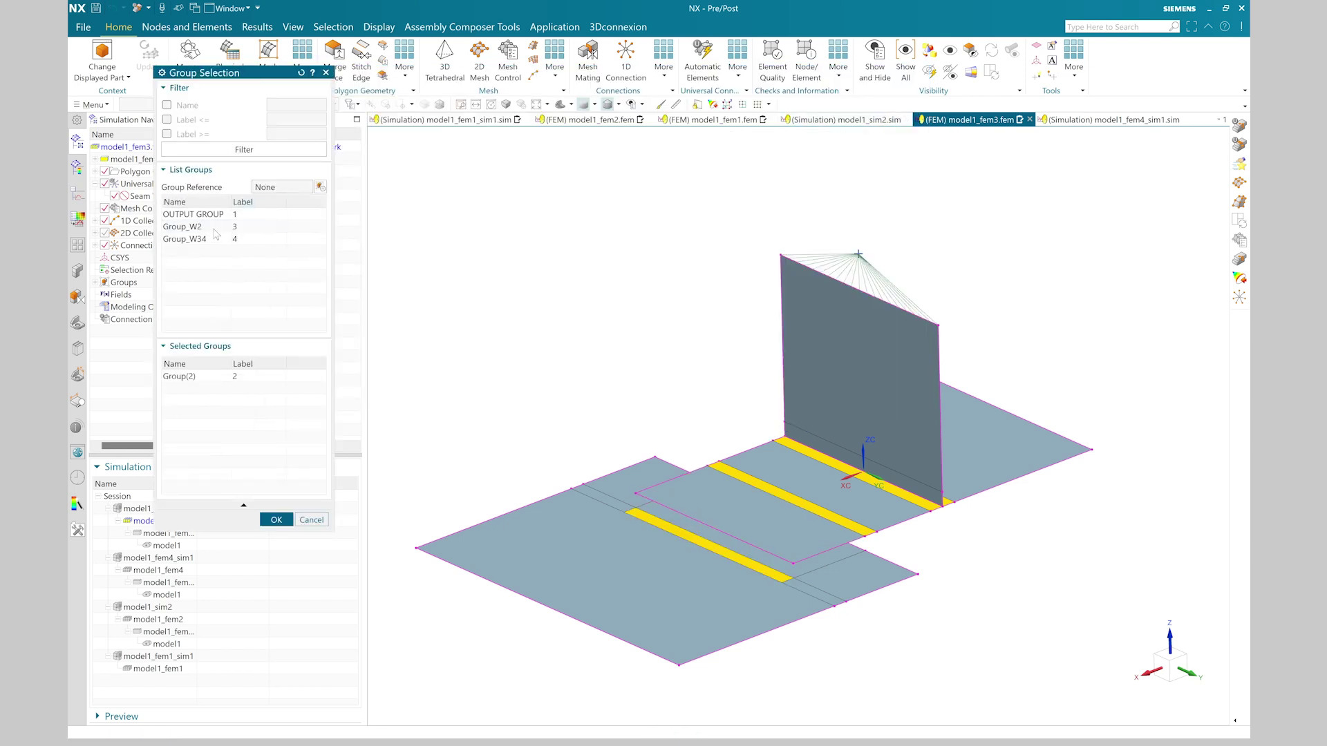
pyautogui.click(277, 520)
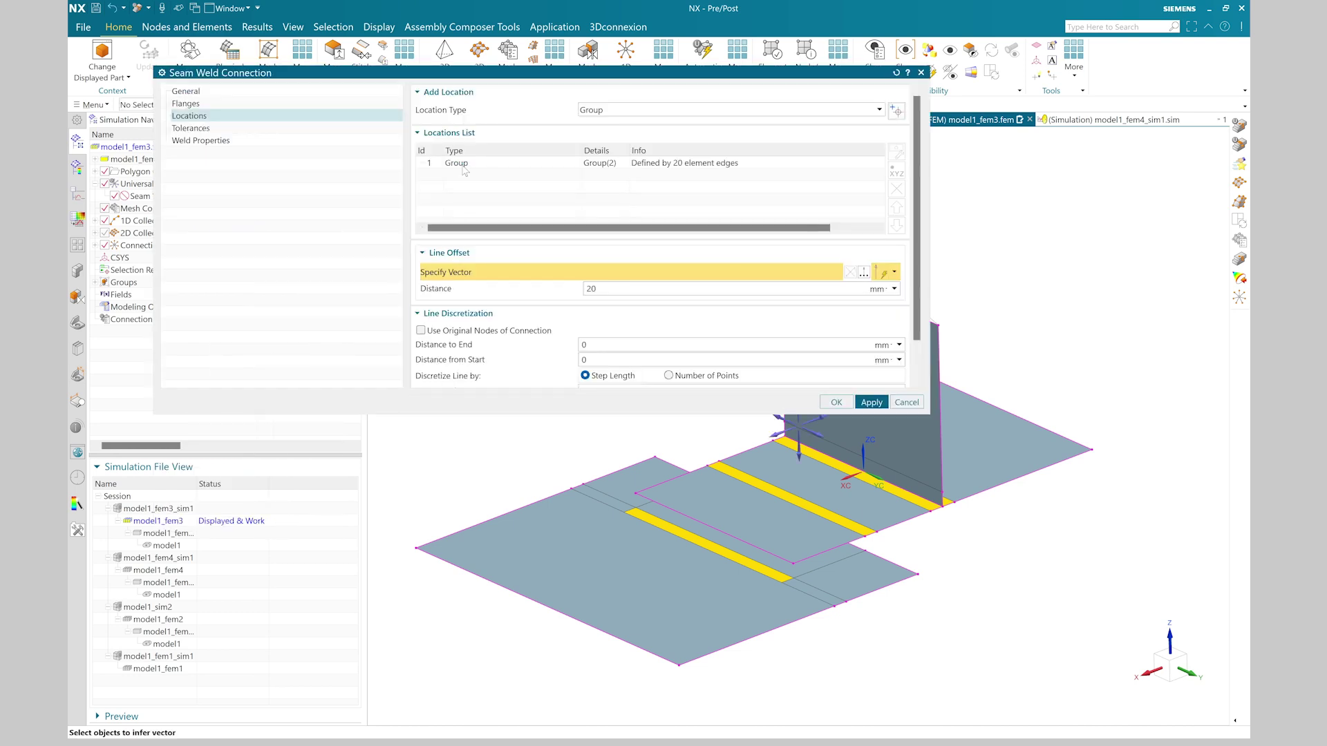
pyautogui.click(463, 166)
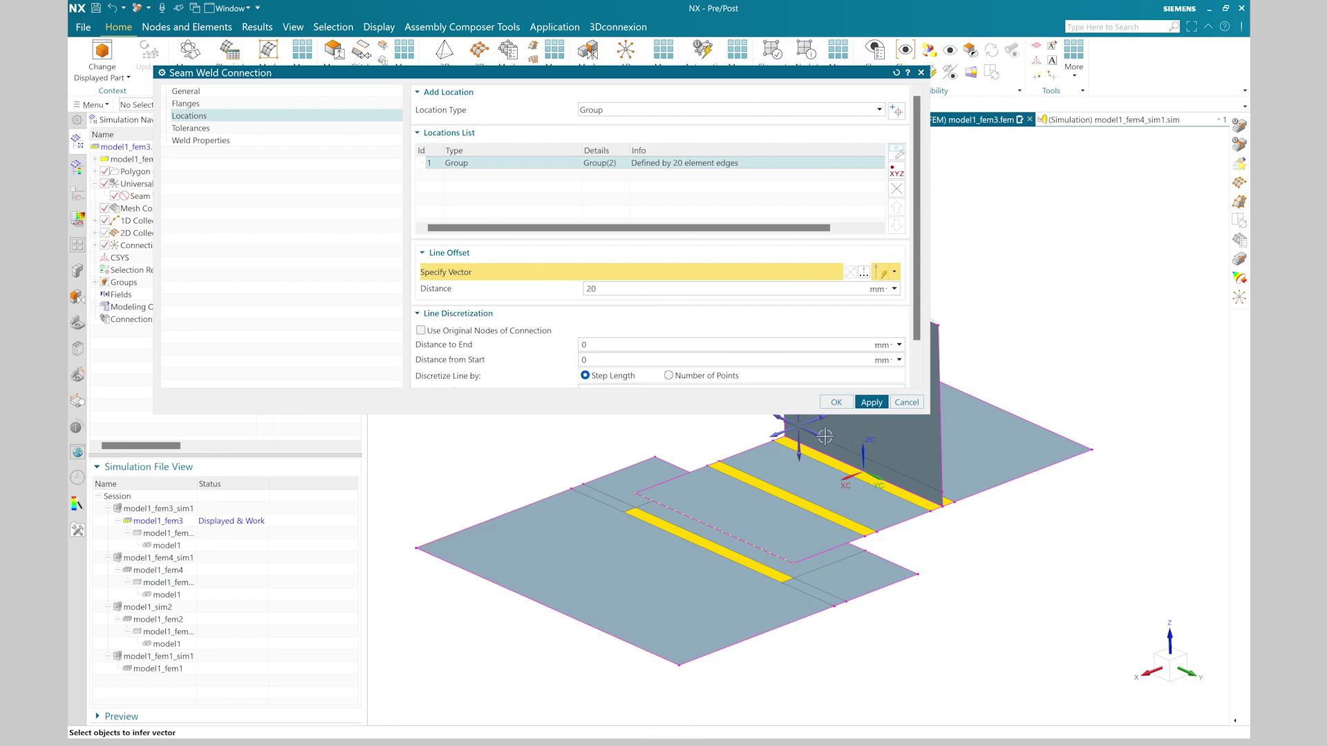
pyautogui.click(775, 434)
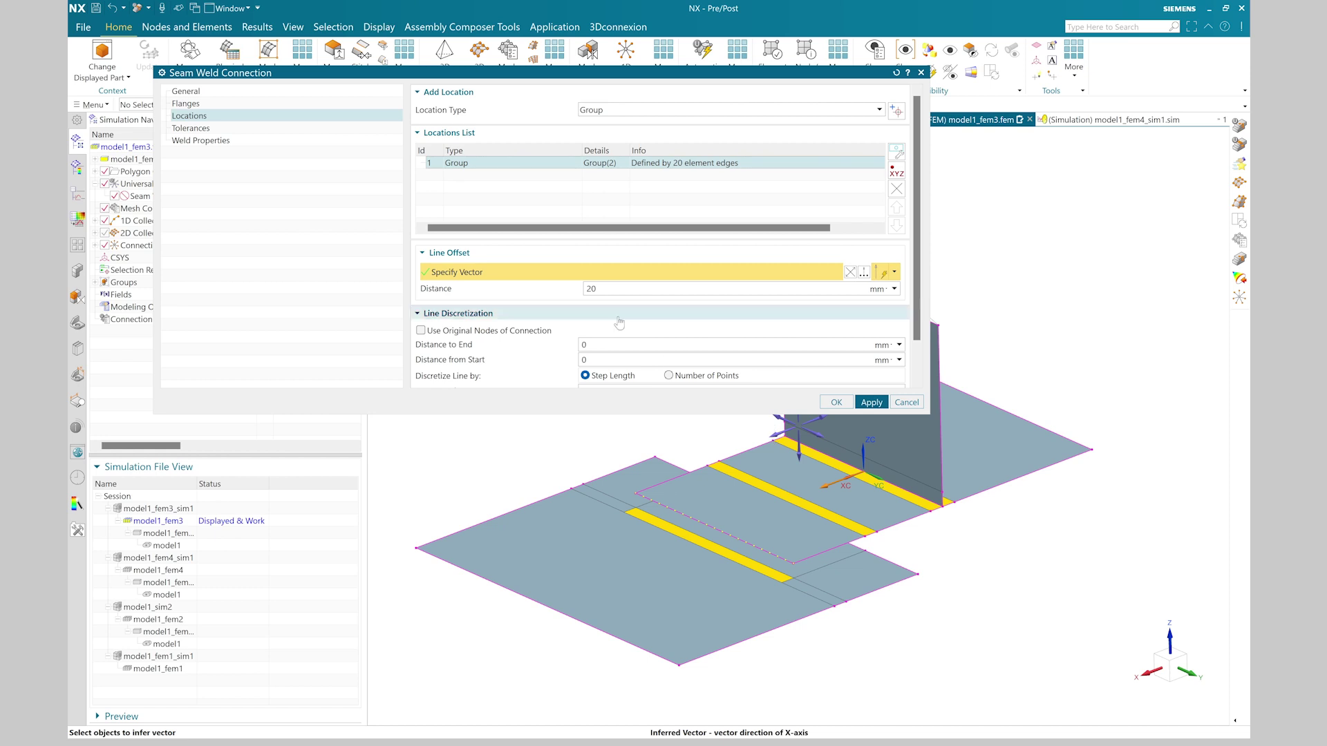
pyautogui.click(517, 333)
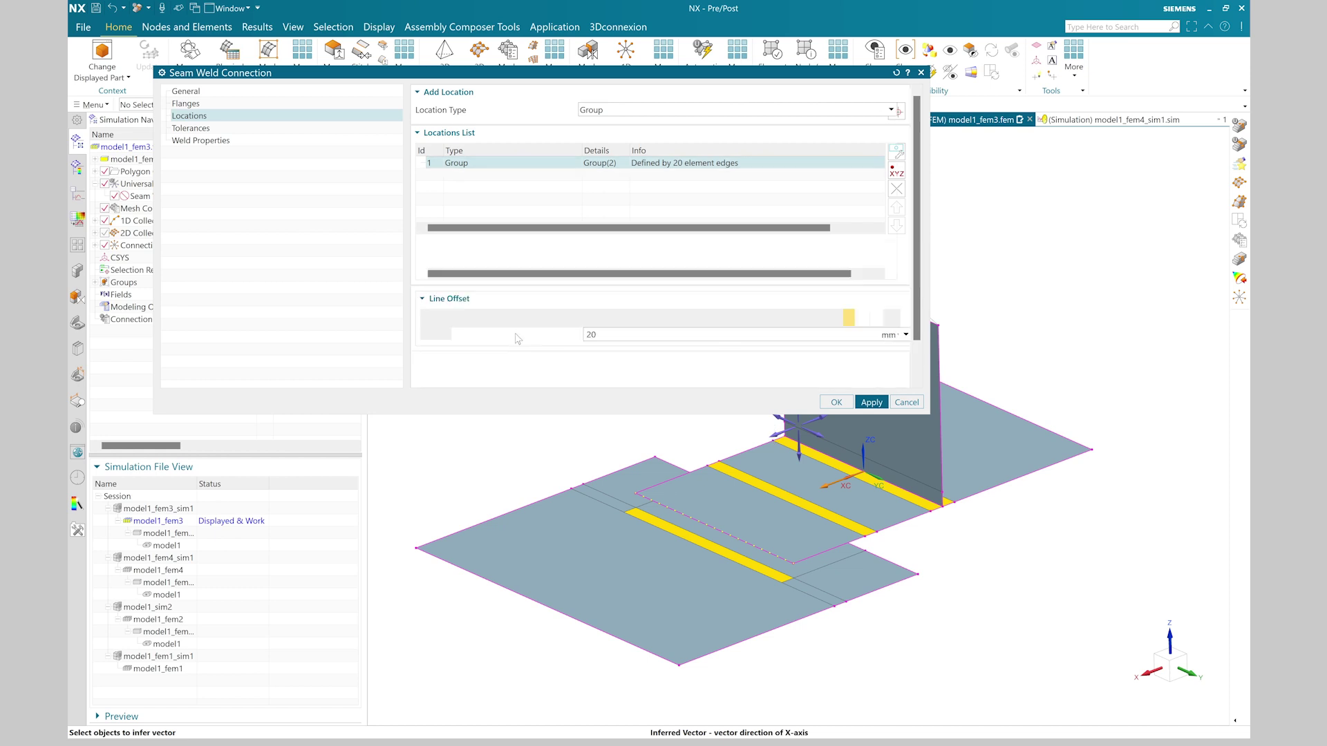
# Step: Review the weld tolerances, set the weld material to Steel, and create the first seam weld
pyautogui.click(191, 128)
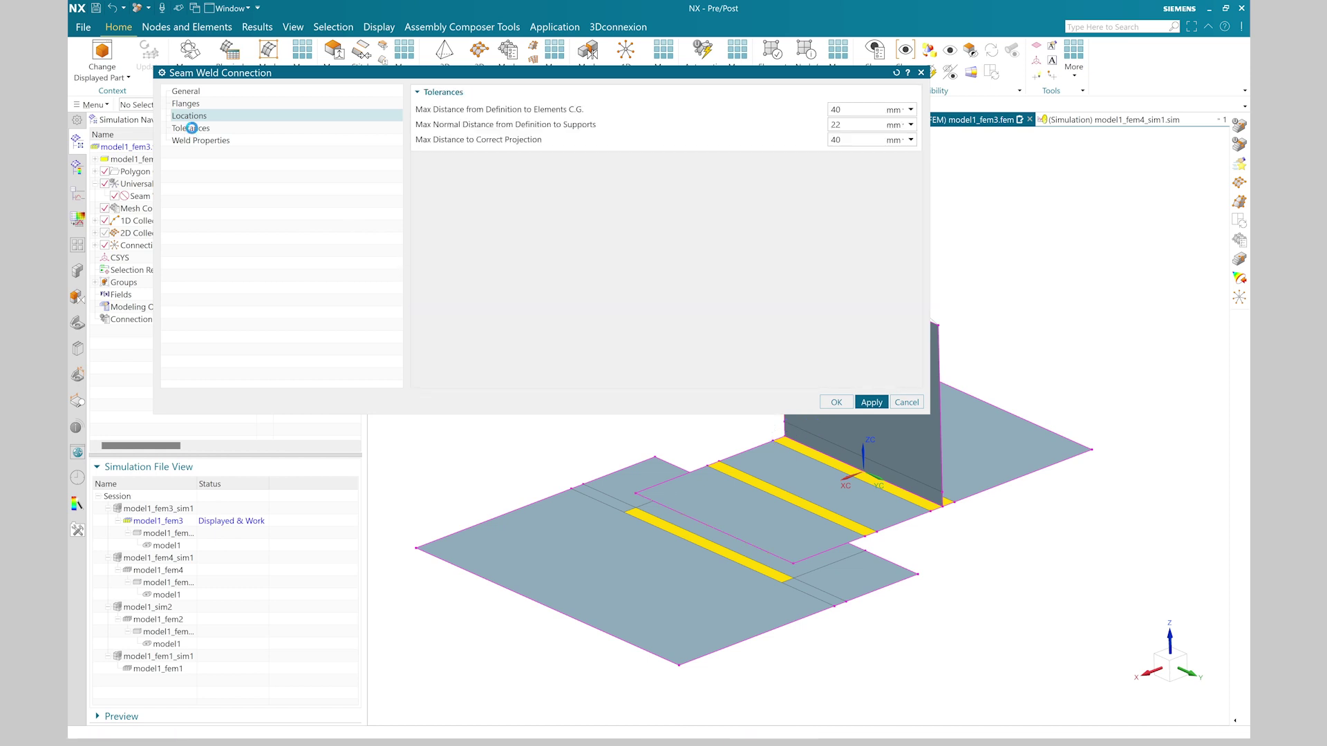
pyautogui.click(199, 141)
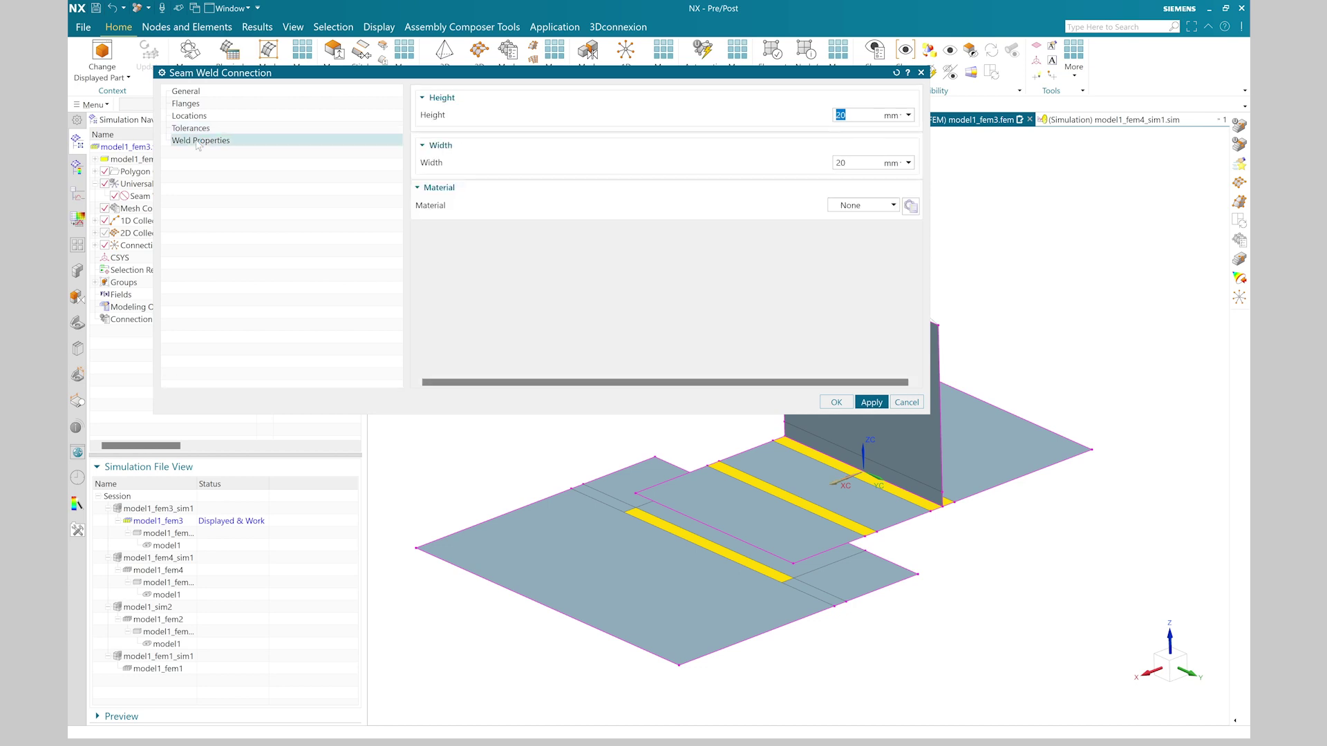
pyautogui.click(857, 207)
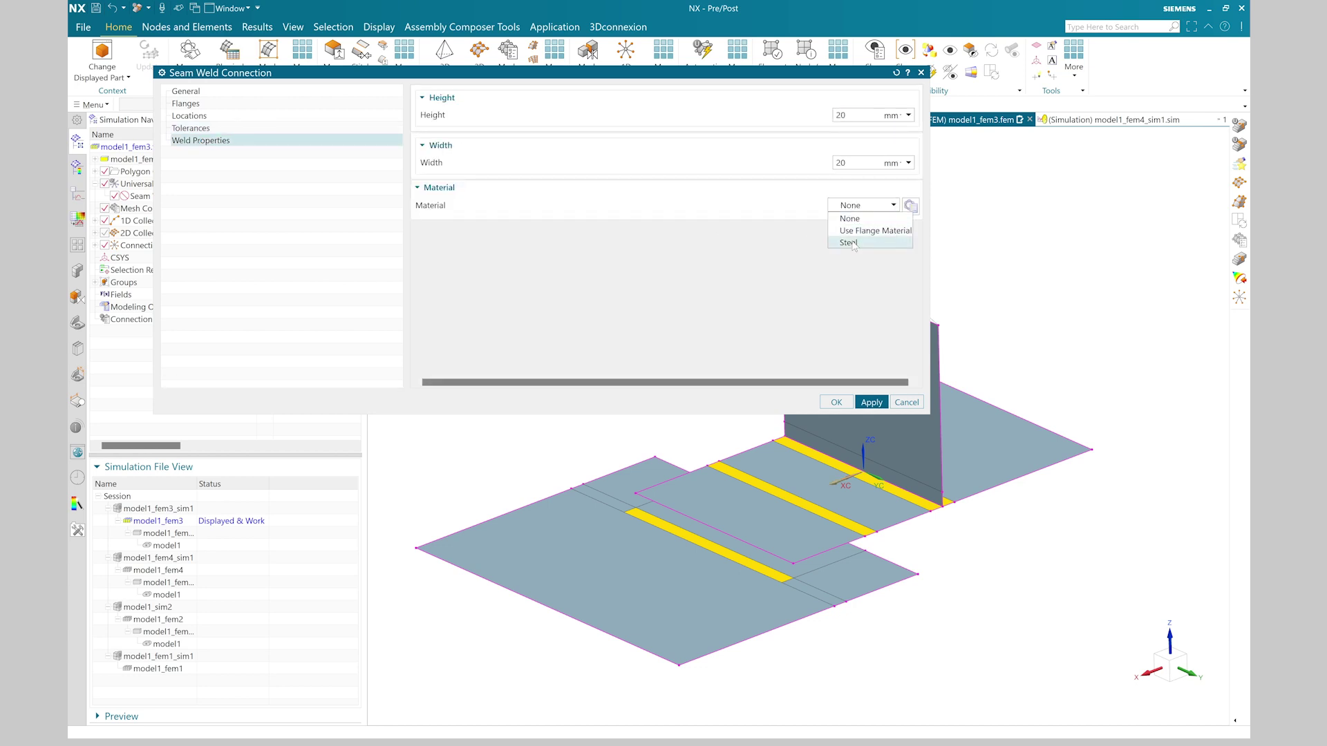
pyautogui.click(855, 244)
pyautogui.click(871, 403)
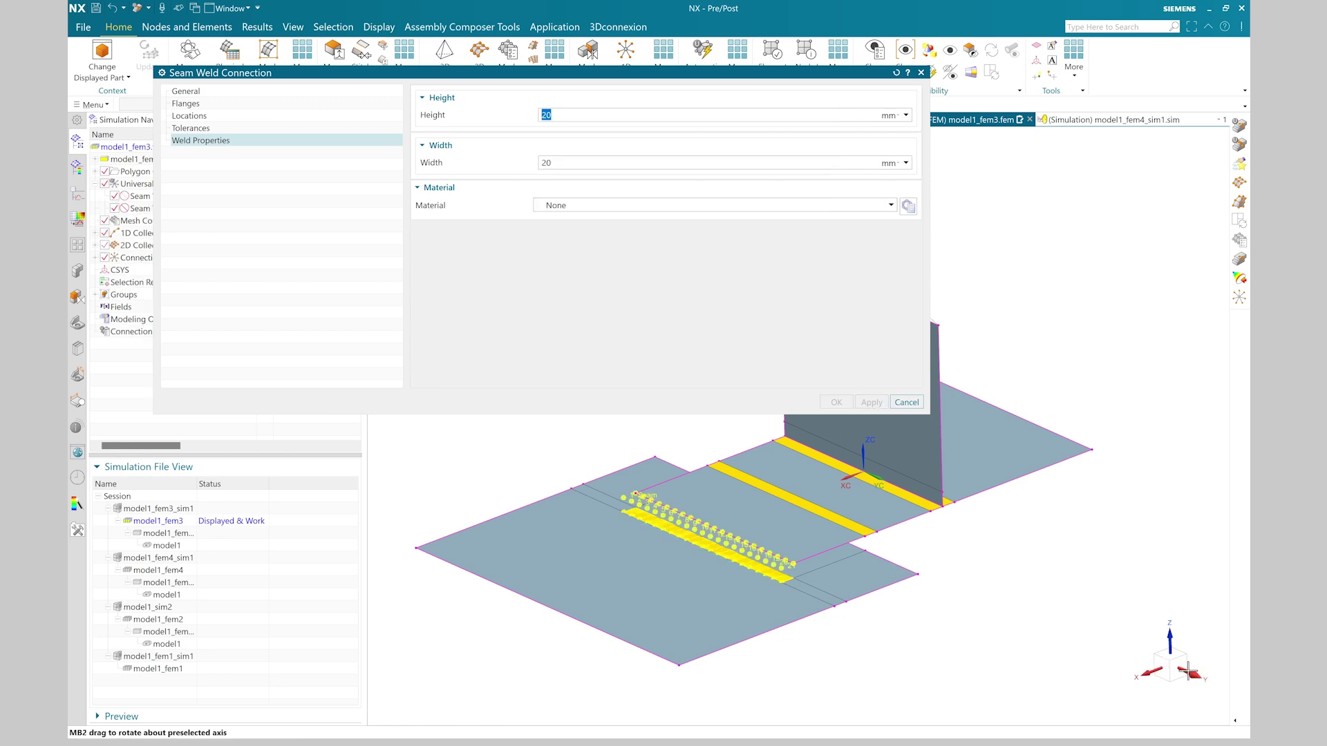
# Step: For a second seam weld, select the middle yellow strip as base flange and the lower plate's overlapped face as flange 1
pyautogui.scroll(-4, 746, 575)
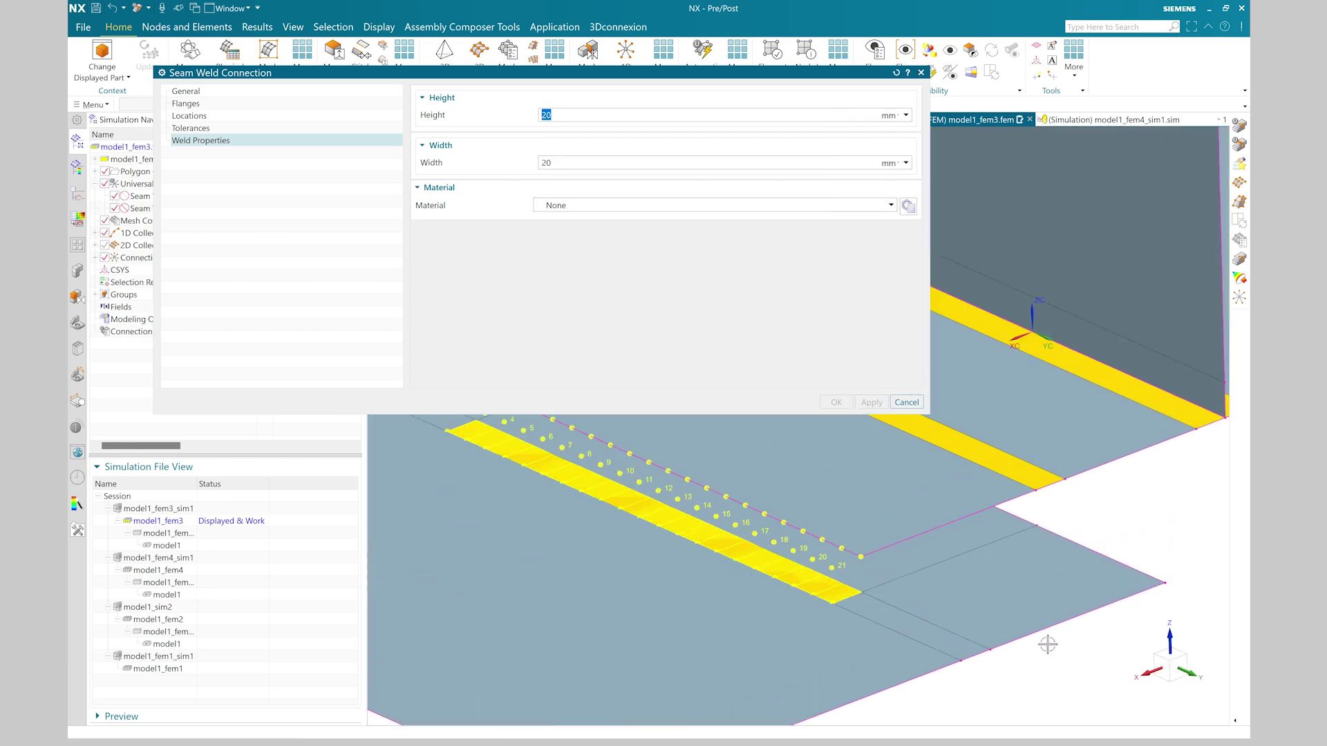
pyautogui.click(1173, 666)
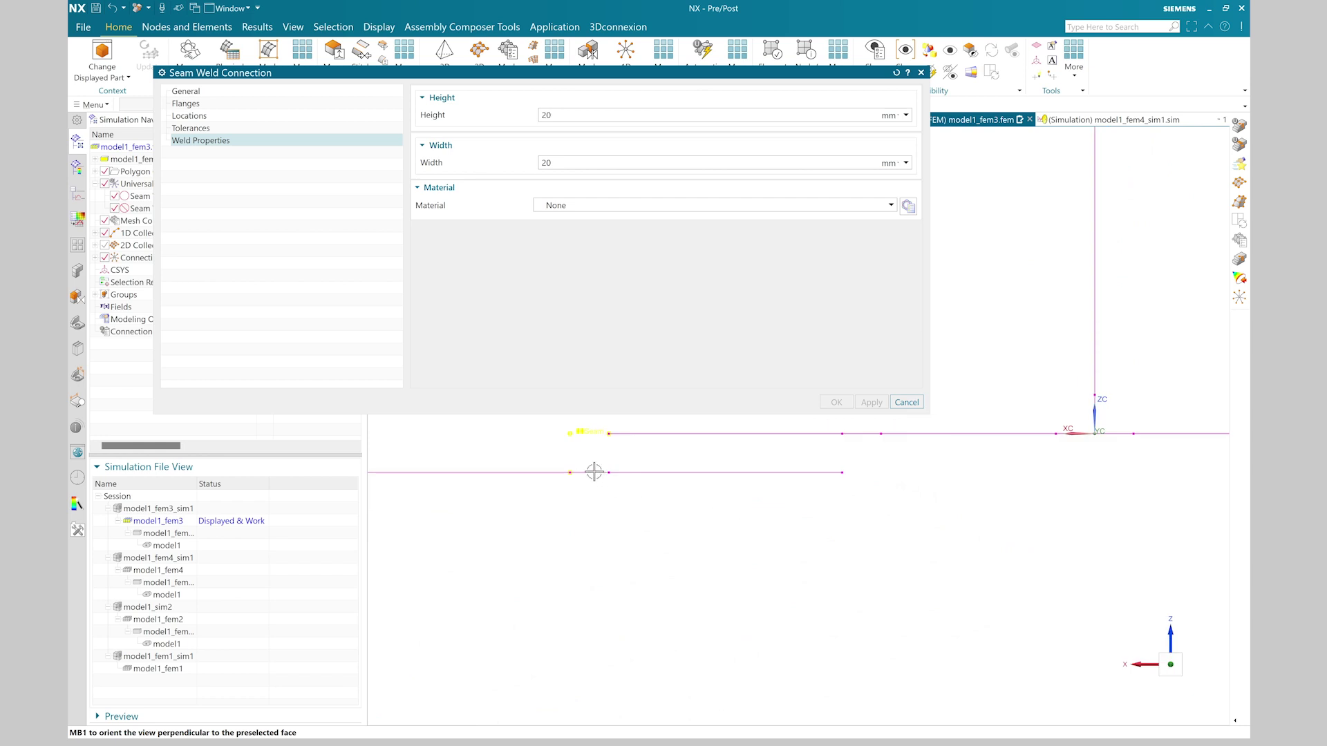
pyautogui.moveTo(880, 557); pyautogui.dragTo(914, 589, button='middle')
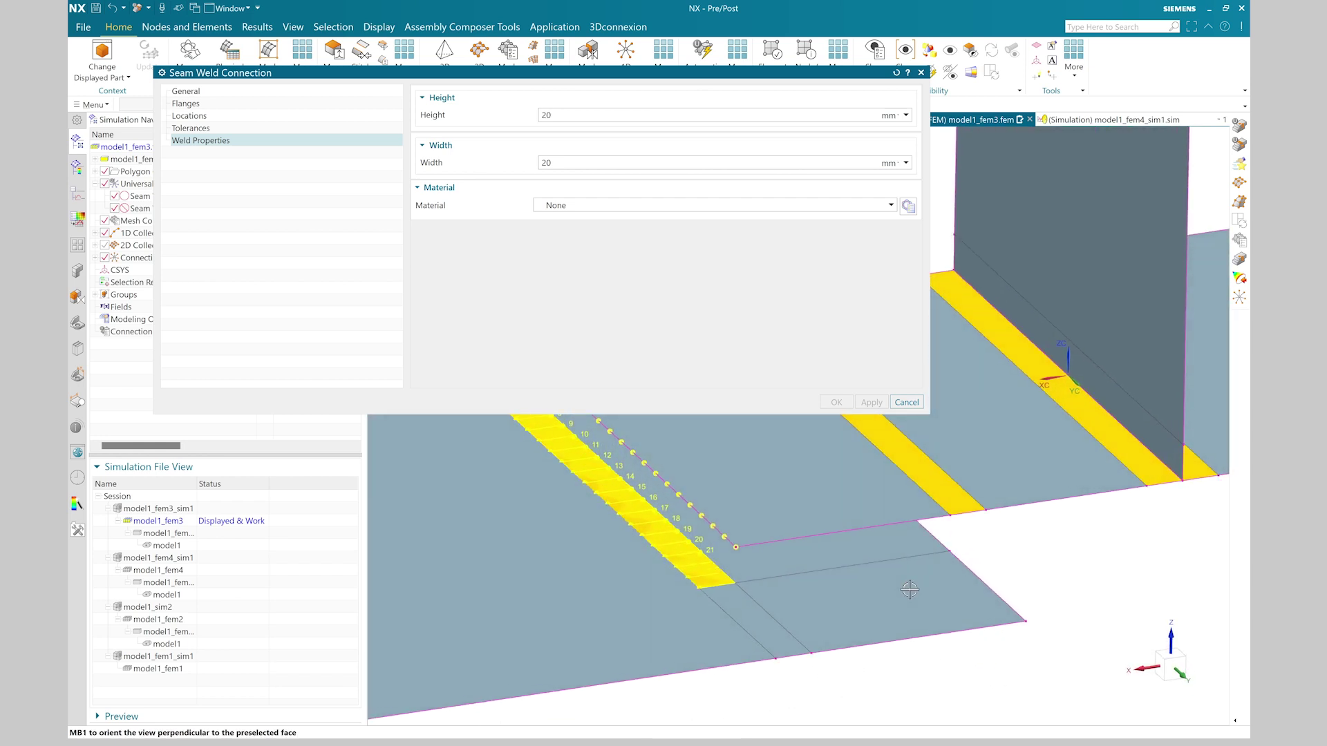
pyautogui.moveTo(813, 621); pyautogui.dragTo(634, 644, button='middle')
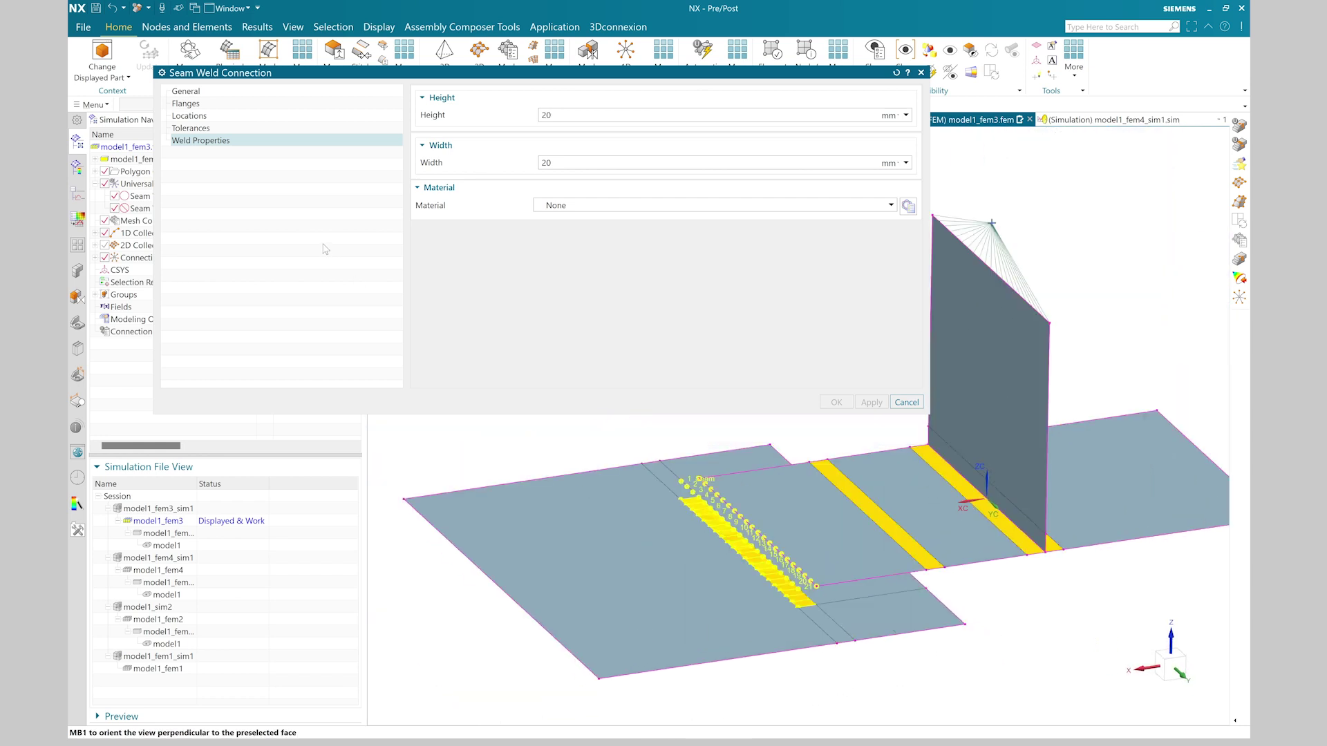
pyautogui.click(215, 104)
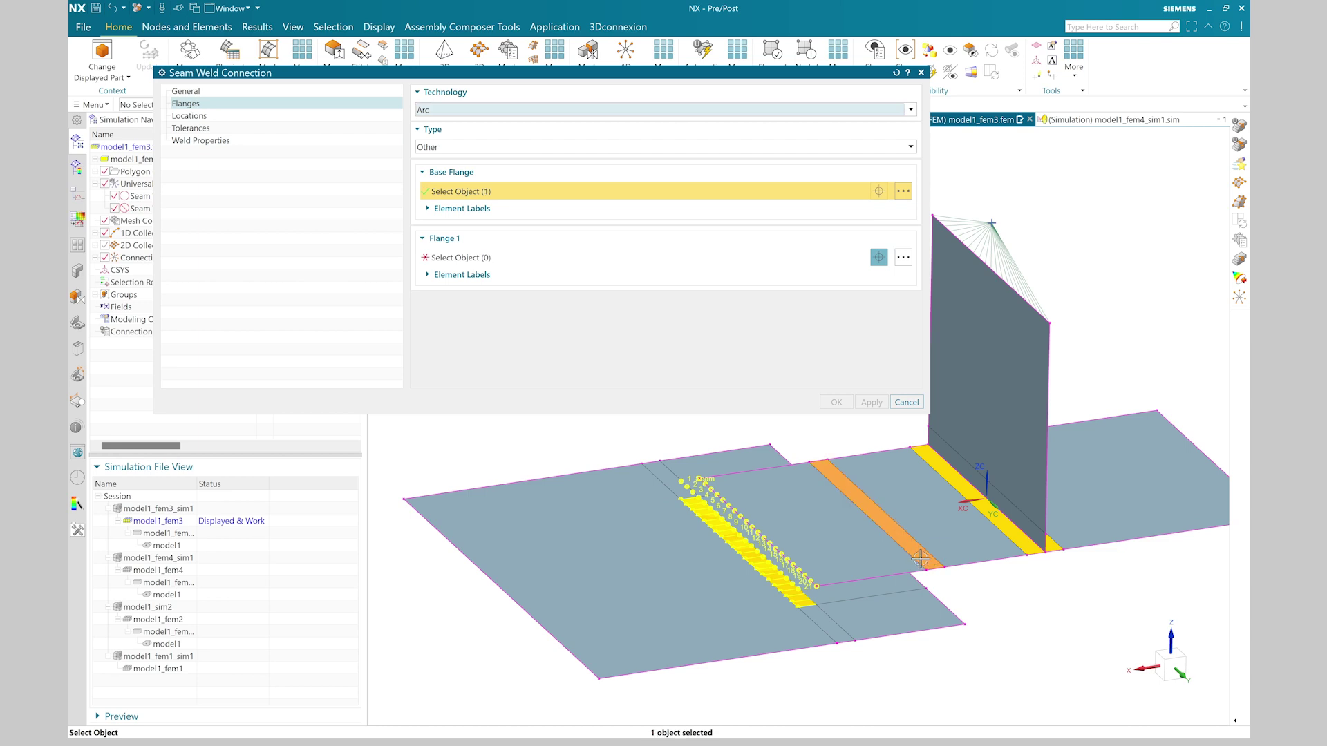
pyautogui.click(520, 259)
pyautogui.click(916, 586)
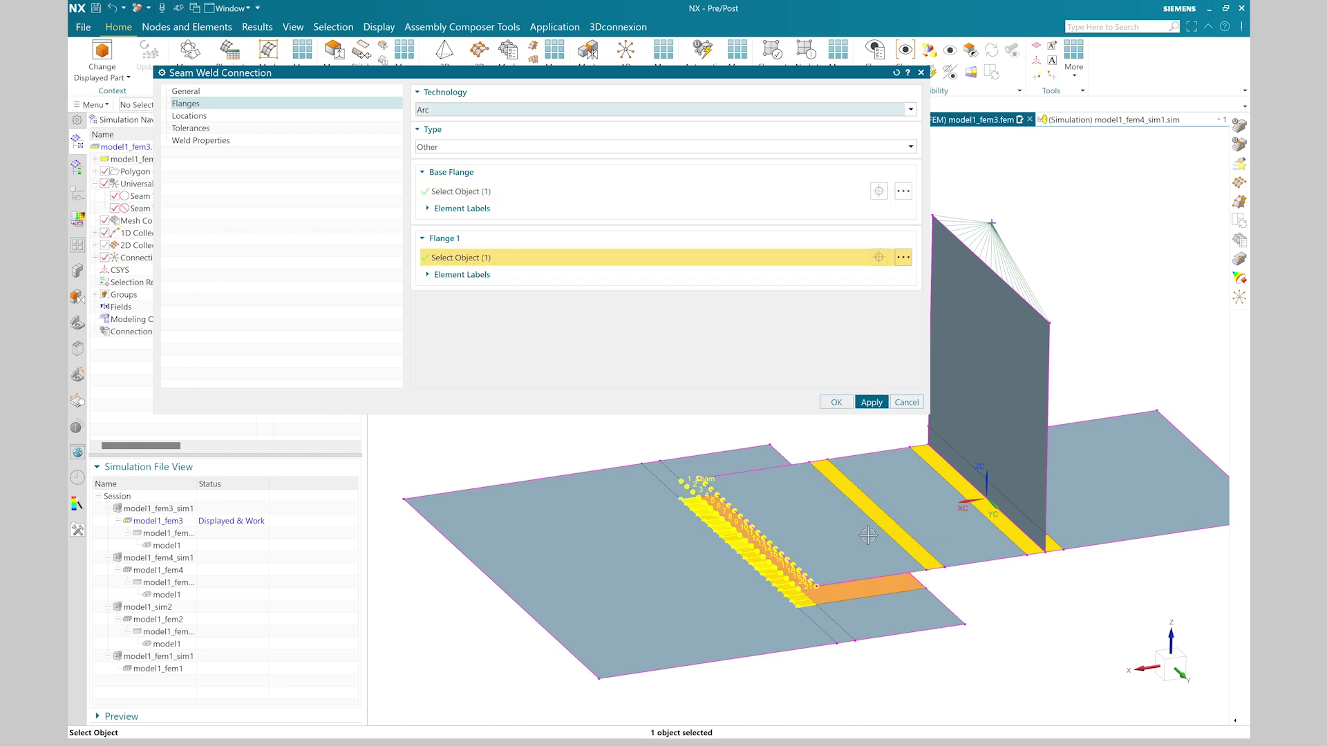
# Step: Create the second seam weld on Group_W2, with its line offset opposite to the X axis and the original connection nodes used
pyautogui.click(279, 119)
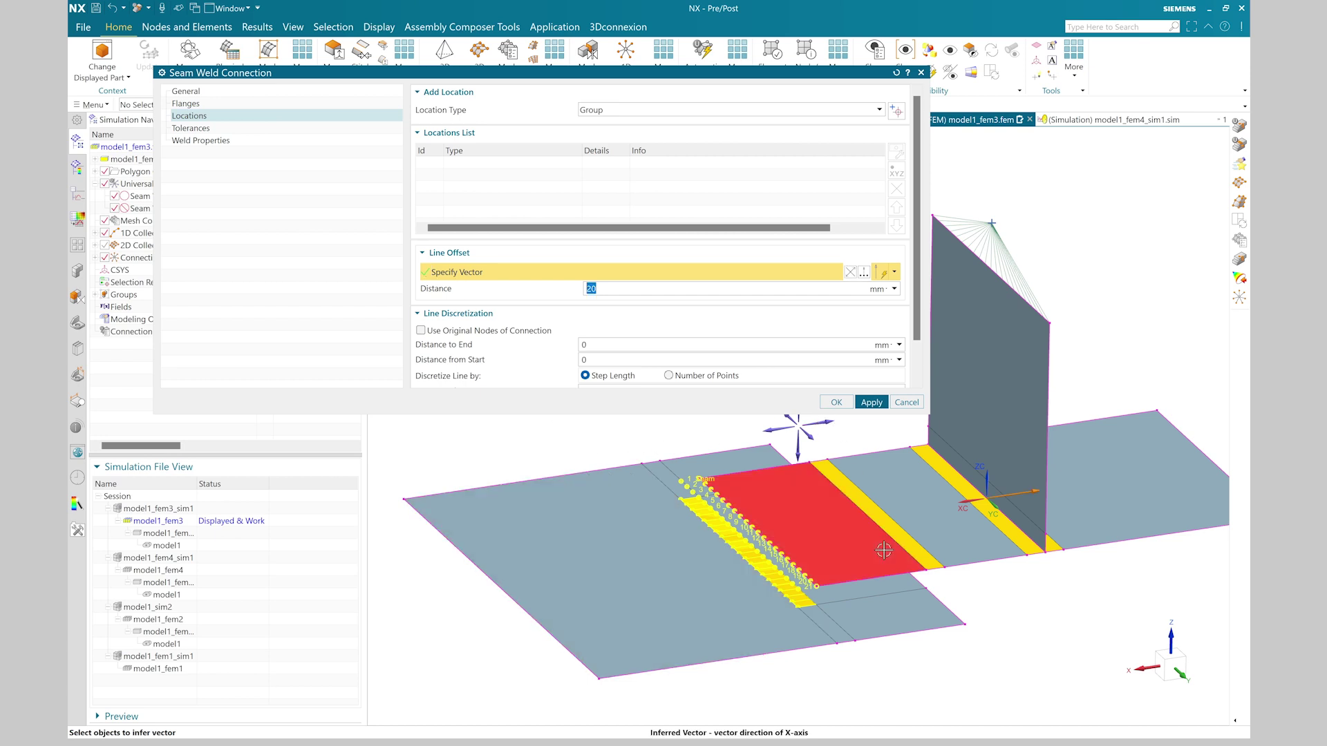
pyautogui.click(468, 329)
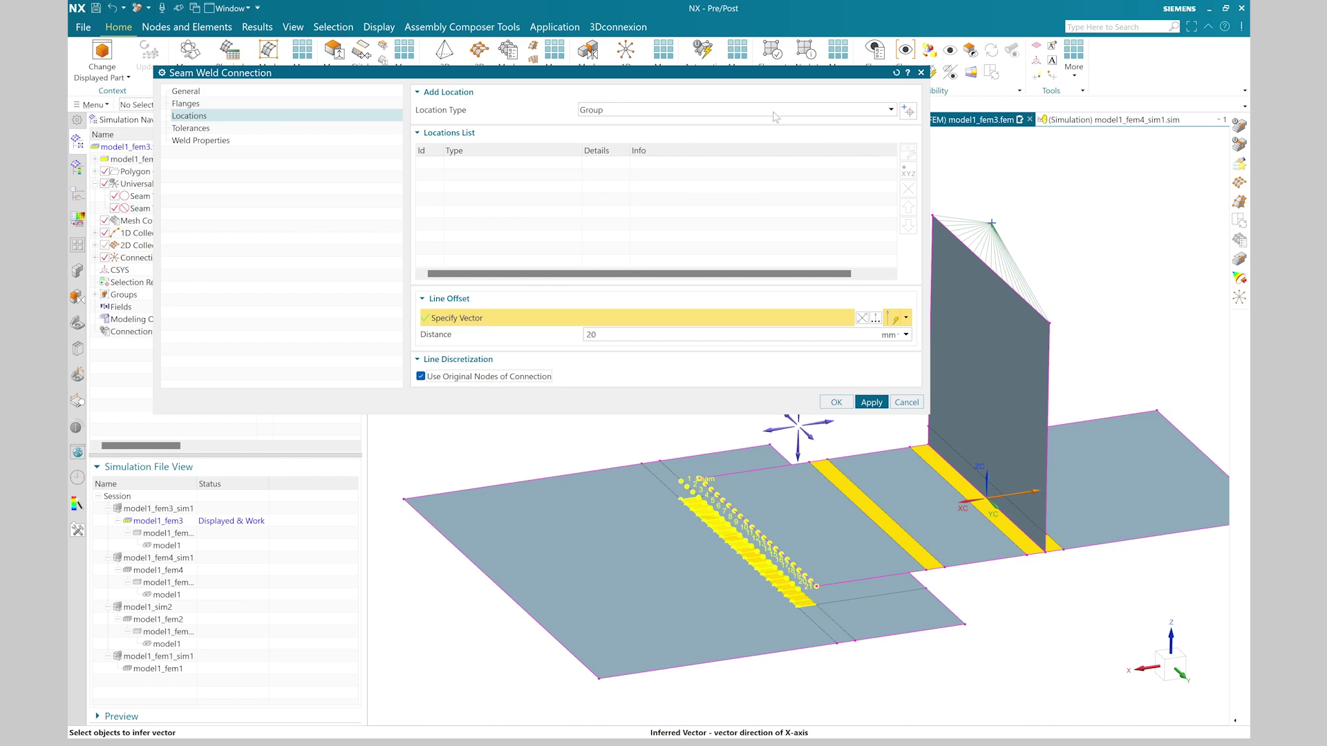
pyautogui.click(908, 111)
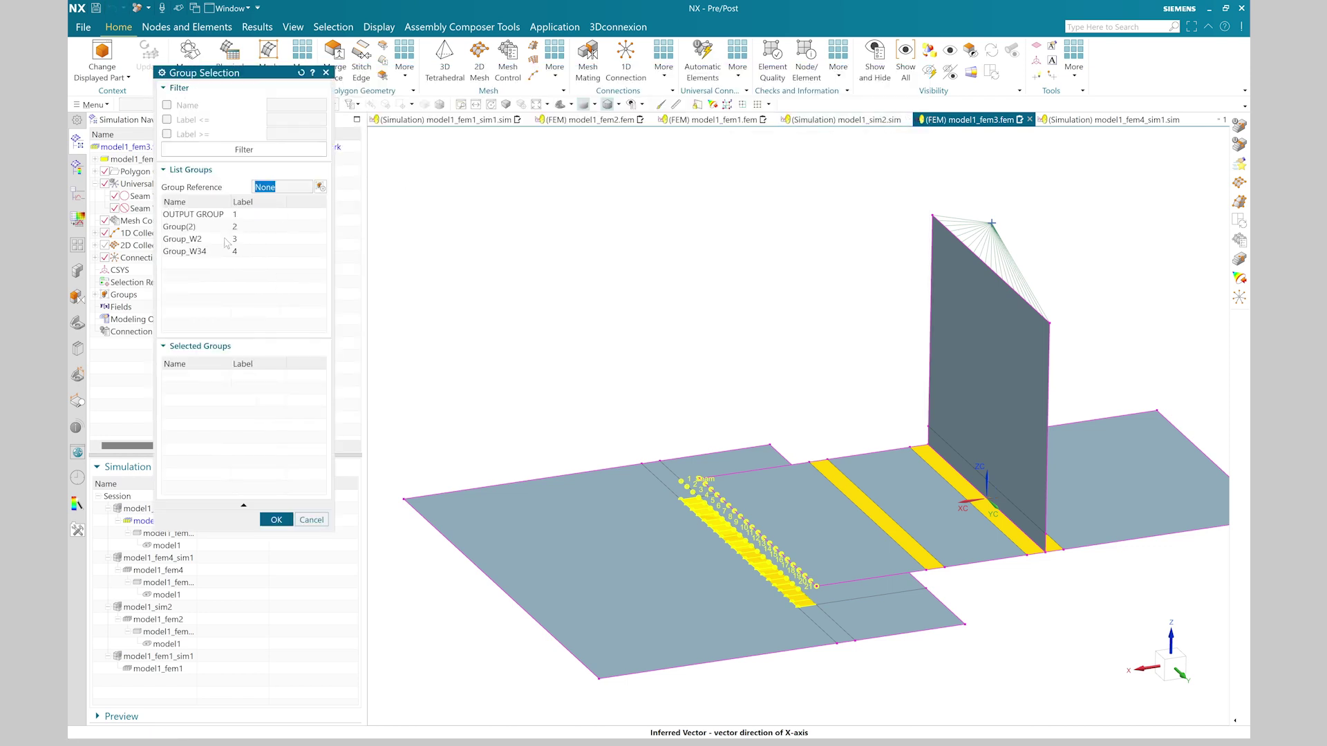
pyautogui.doubleClick(226, 240)
pyautogui.click(276, 520)
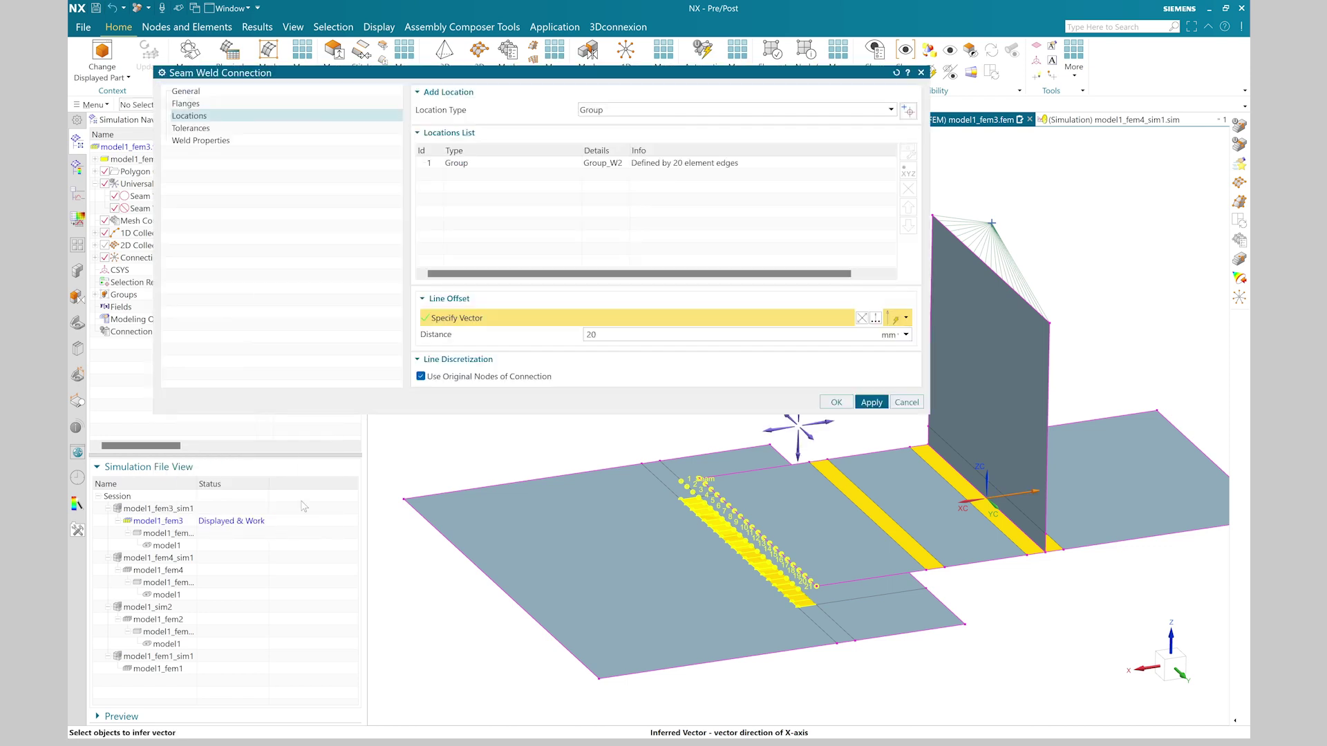
pyautogui.click(511, 164)
pyautogui.scroll(3, 923, 579)
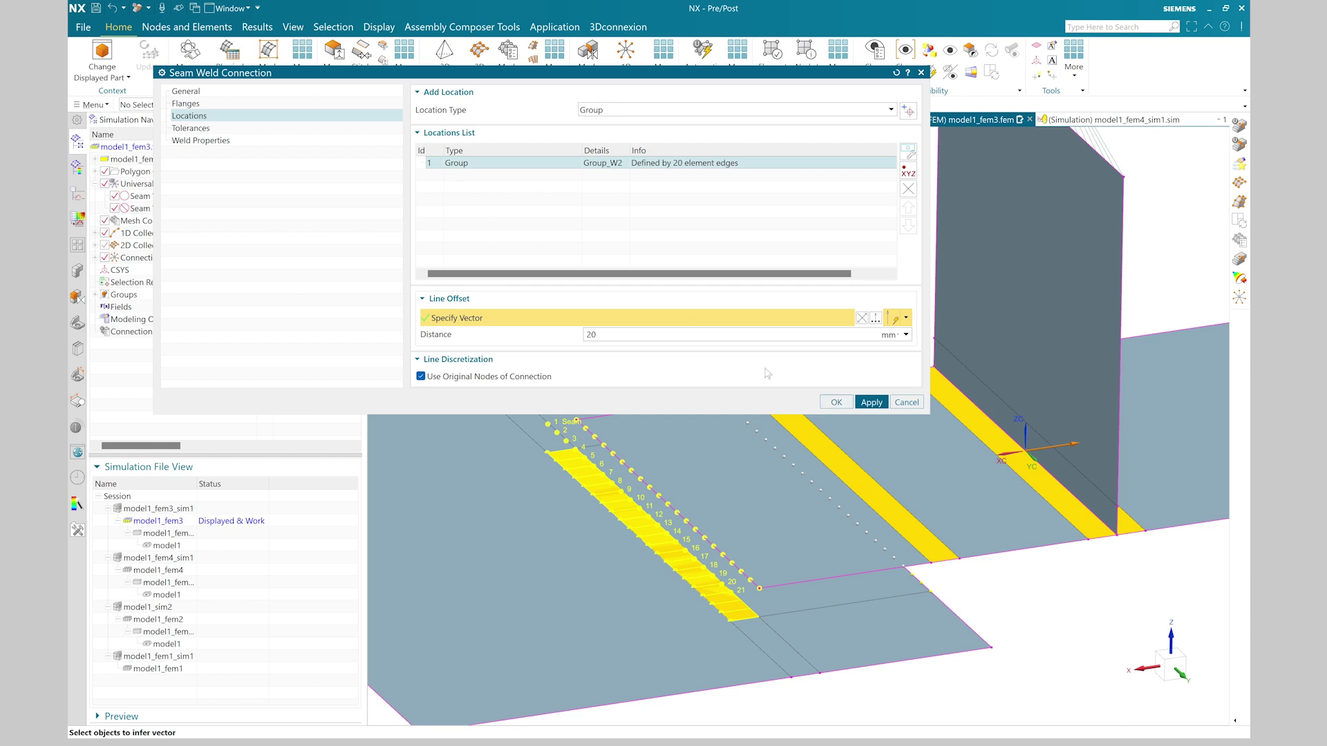
pyautogui.click(871, 403)
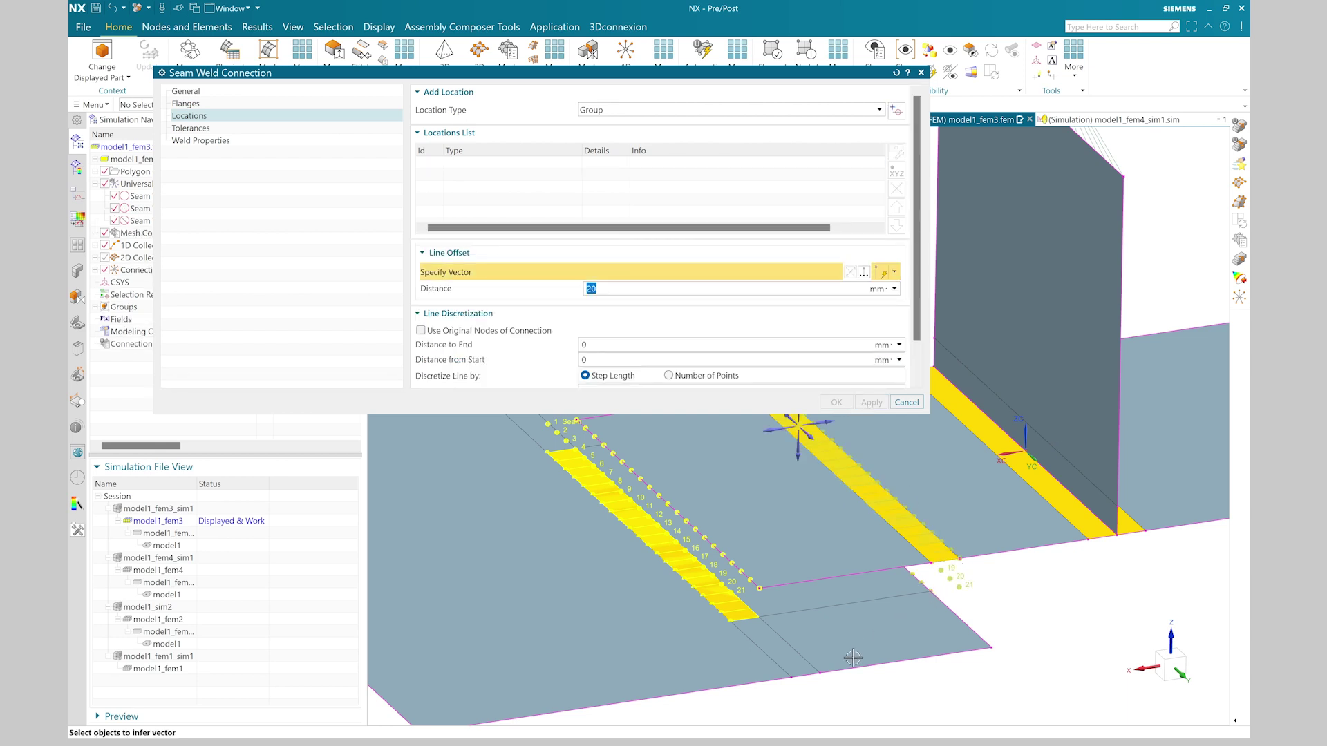
# Step: For a third seam weld, select the yellow strip under the upright plate as base flange and the upright plate face as flange 1
pyautogui.scroll(-1, 854, 657)
pyautogui.click(208, 104)
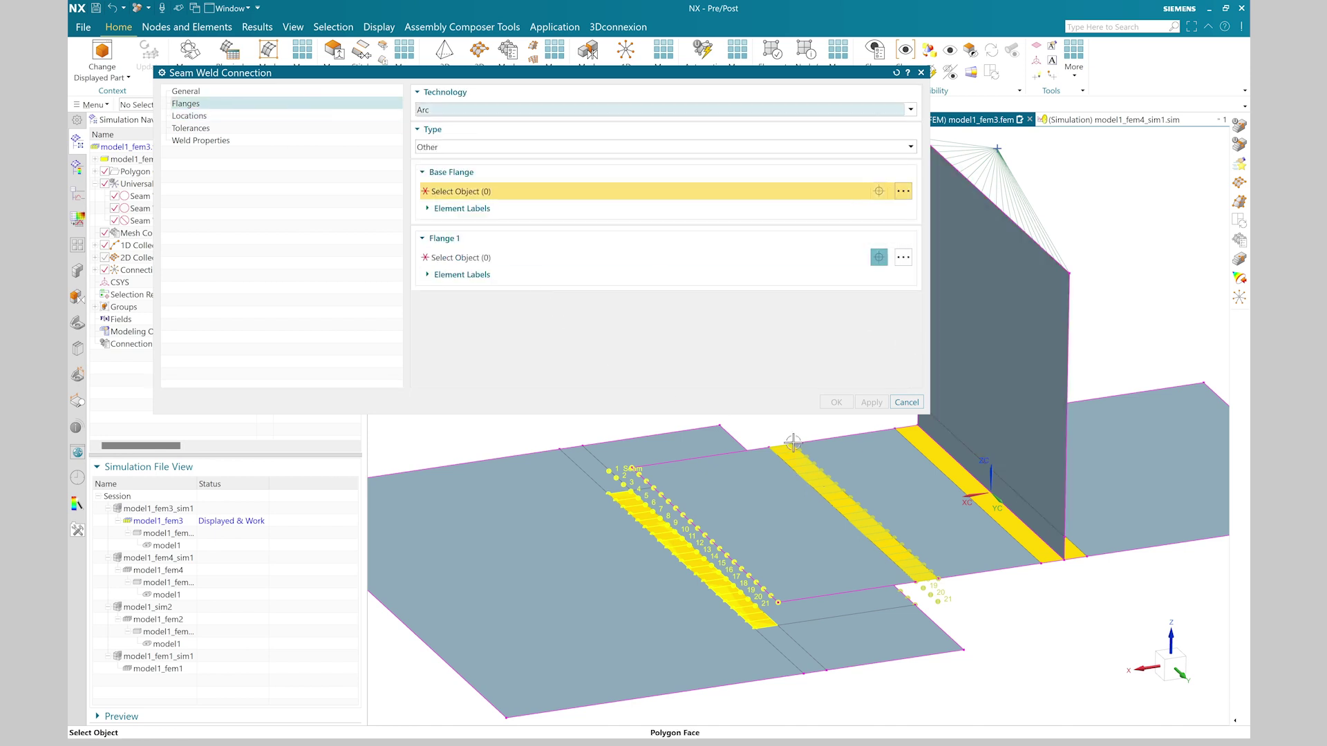
pyautogui.click(929, 451)
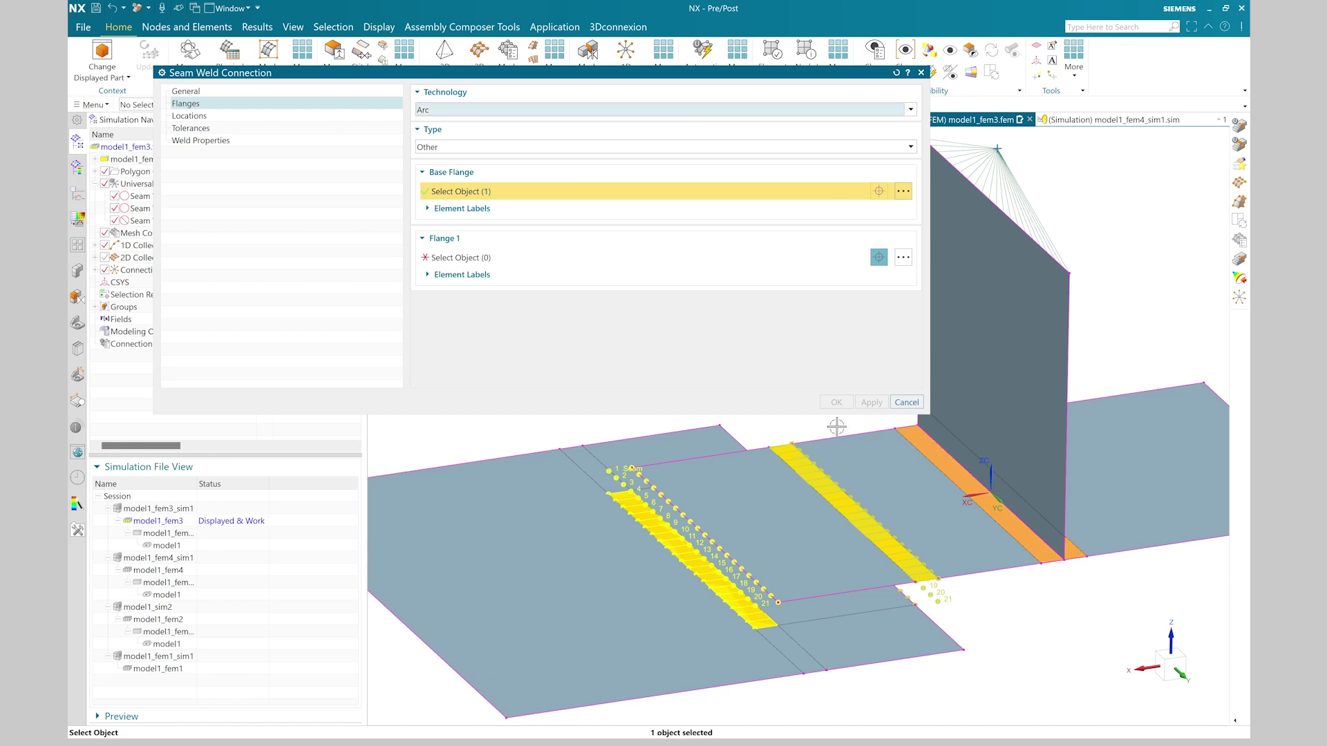
pyautogui.click(527, 262)
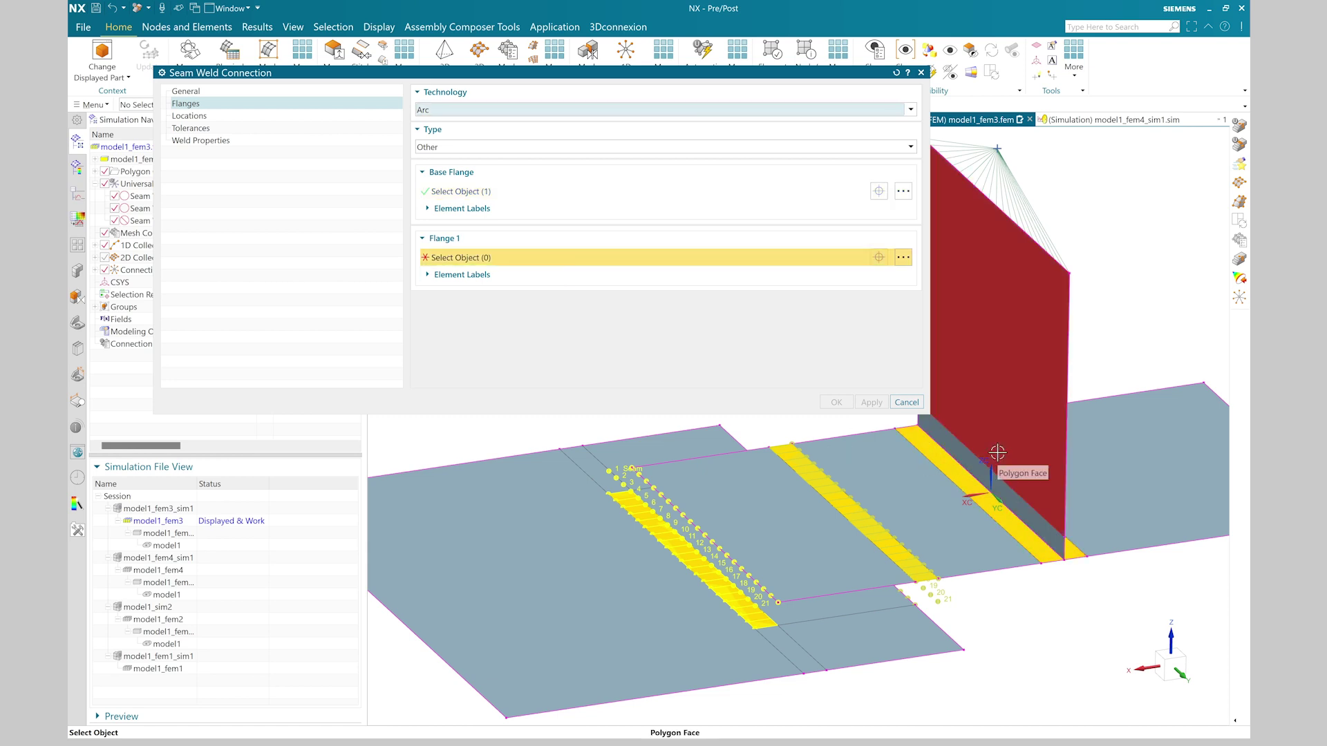
pyautogui.click(997, 471)
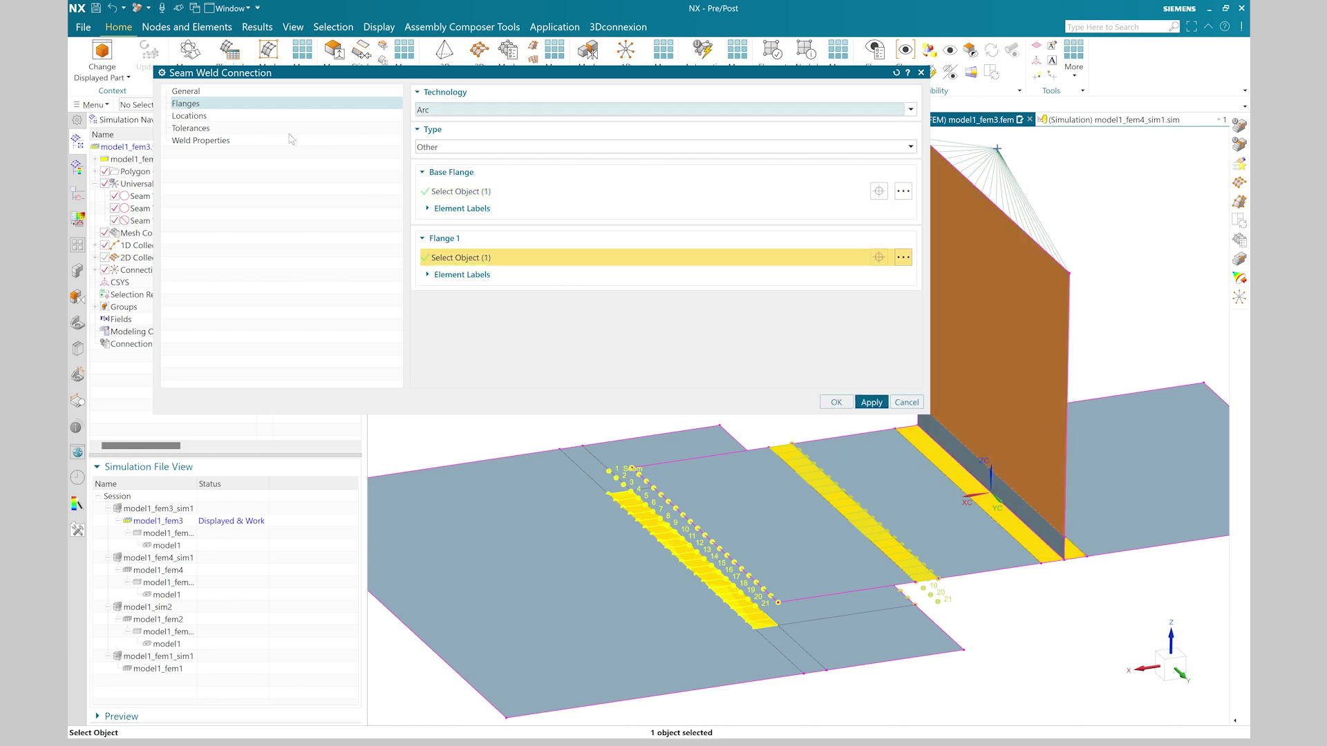
# Step: Locate the third seam weld on Group_W34, using the original connection nodes and a line offset along the X axis
pyautogui.click(237, 115)
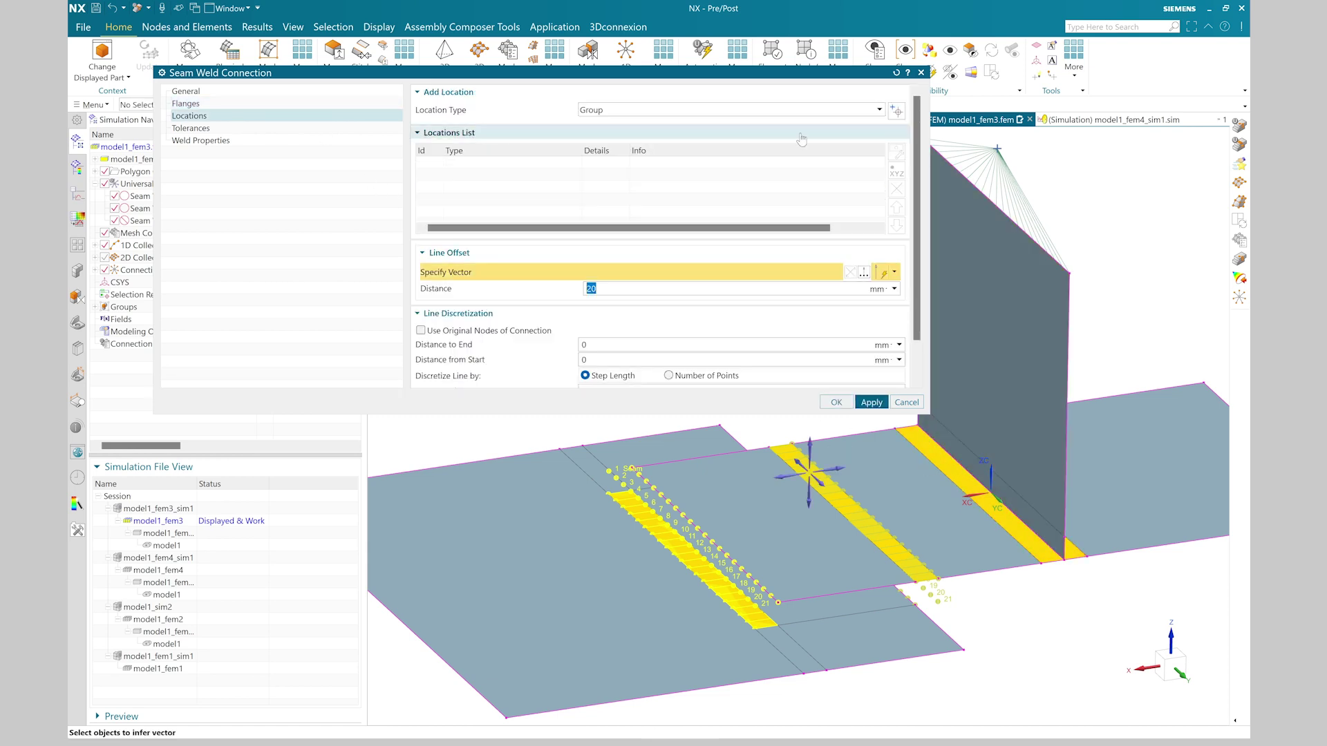
pyautogui.click(896, 111)
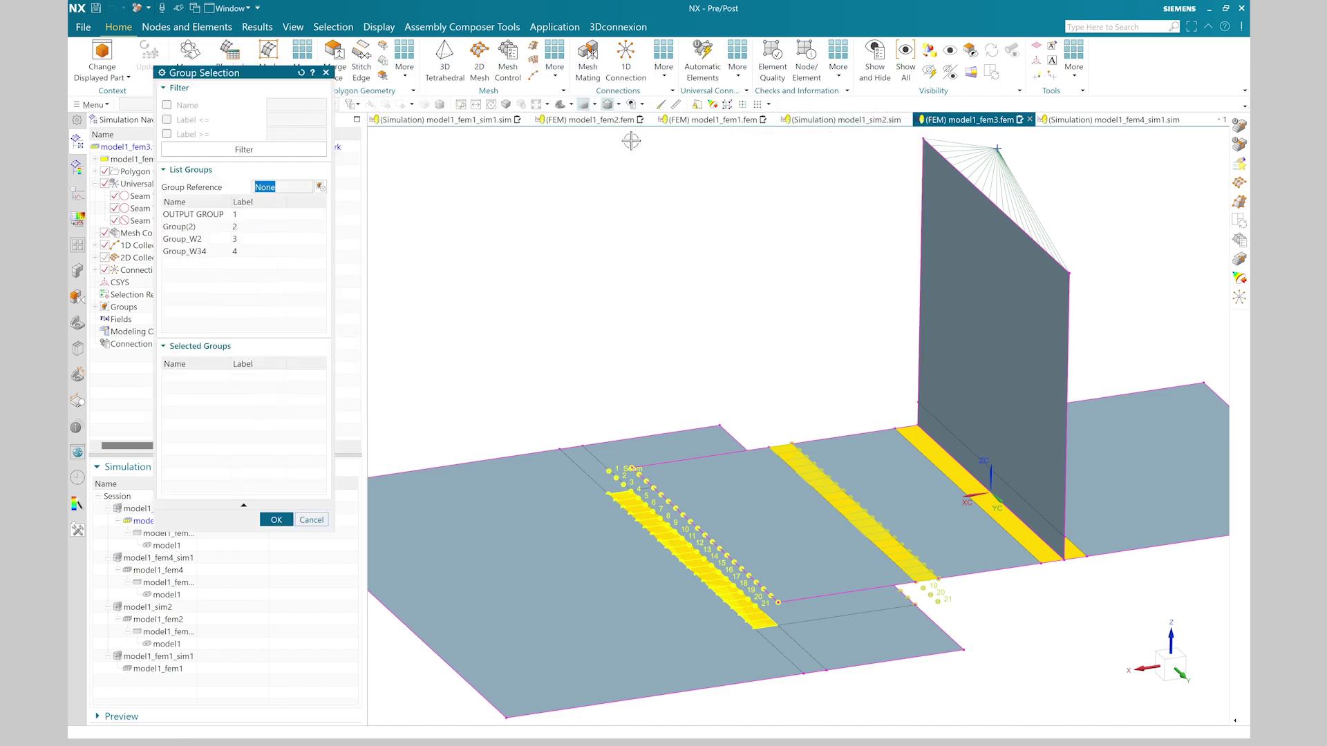
pyautogui.click(206, 252)
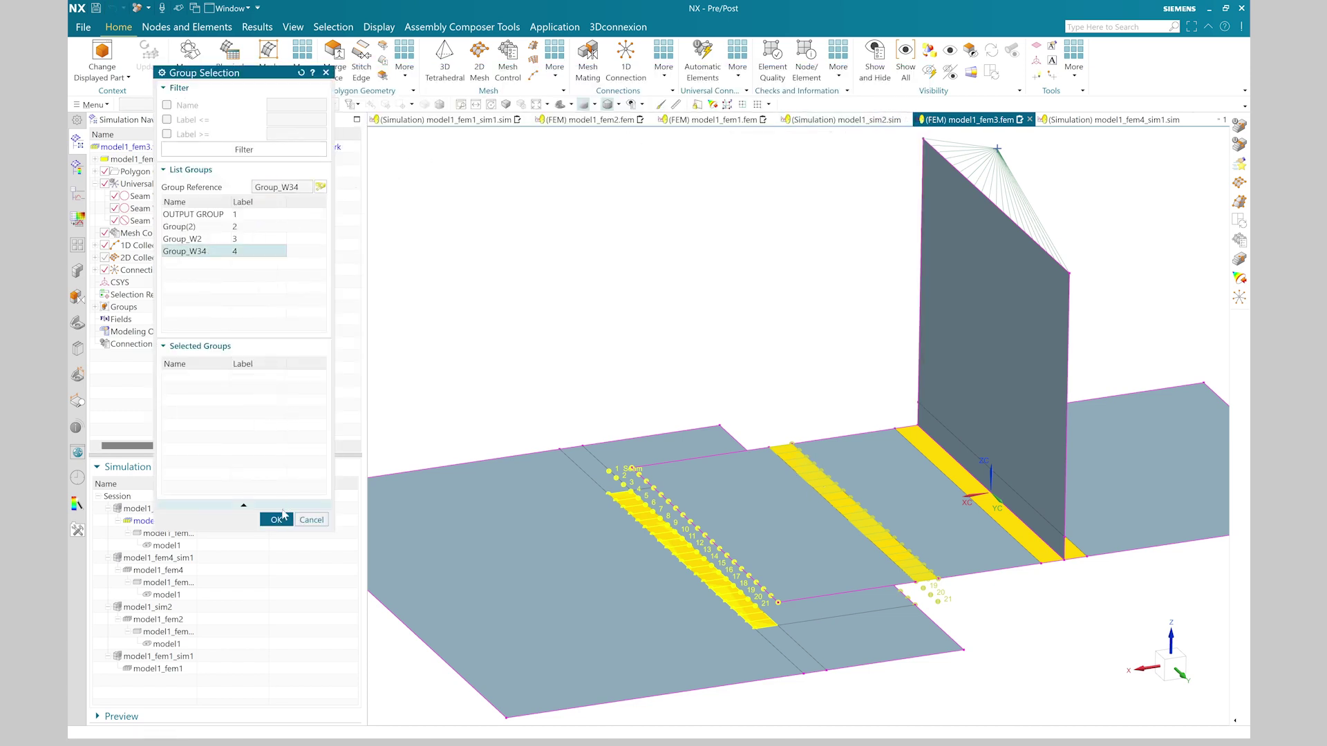
pyautogui.doubleClick(184, 252)
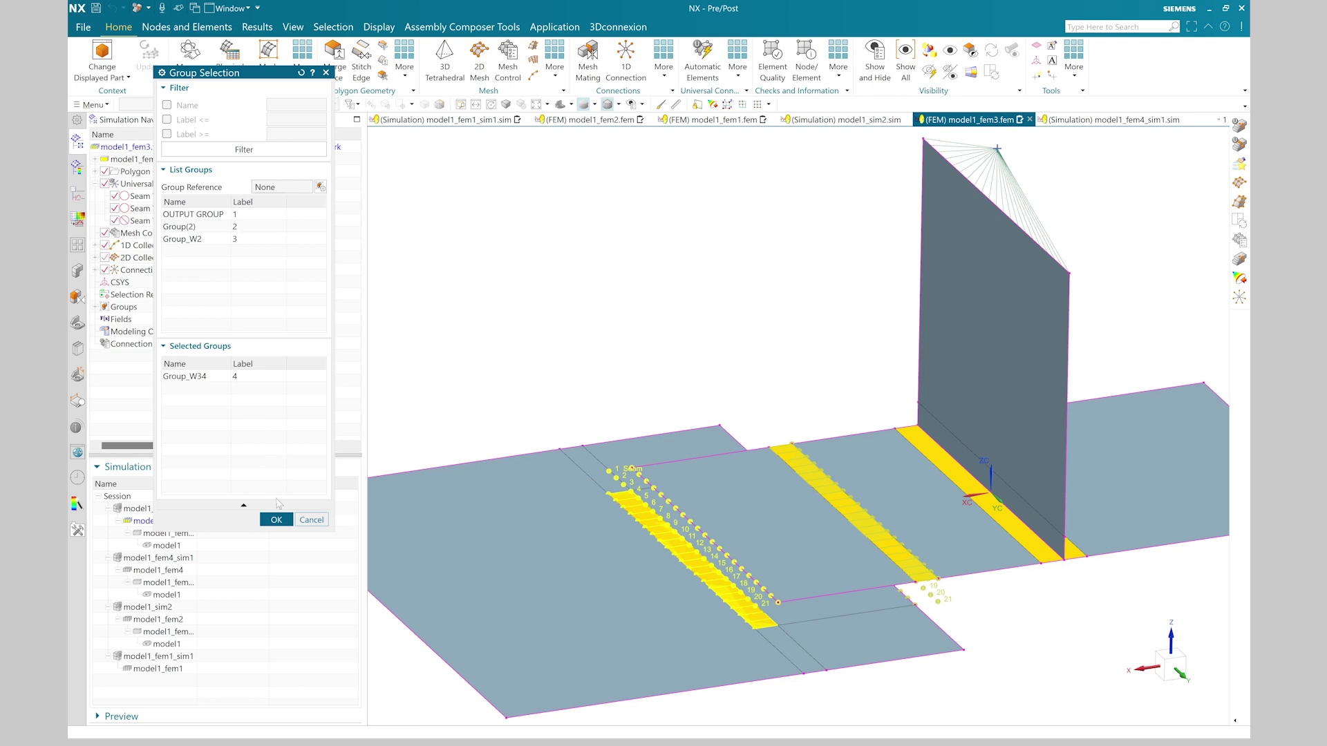
pyautogui.click(276, 520)
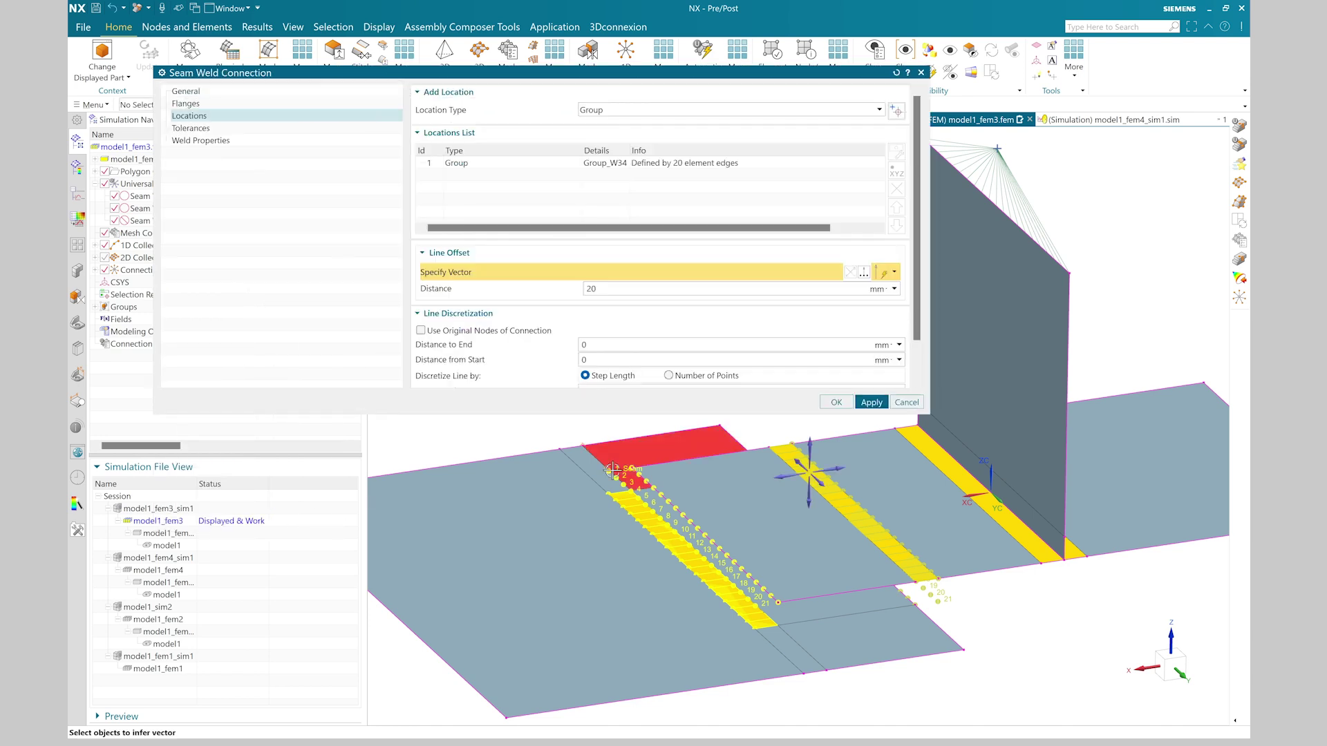
pyautogui.click(510, 331)
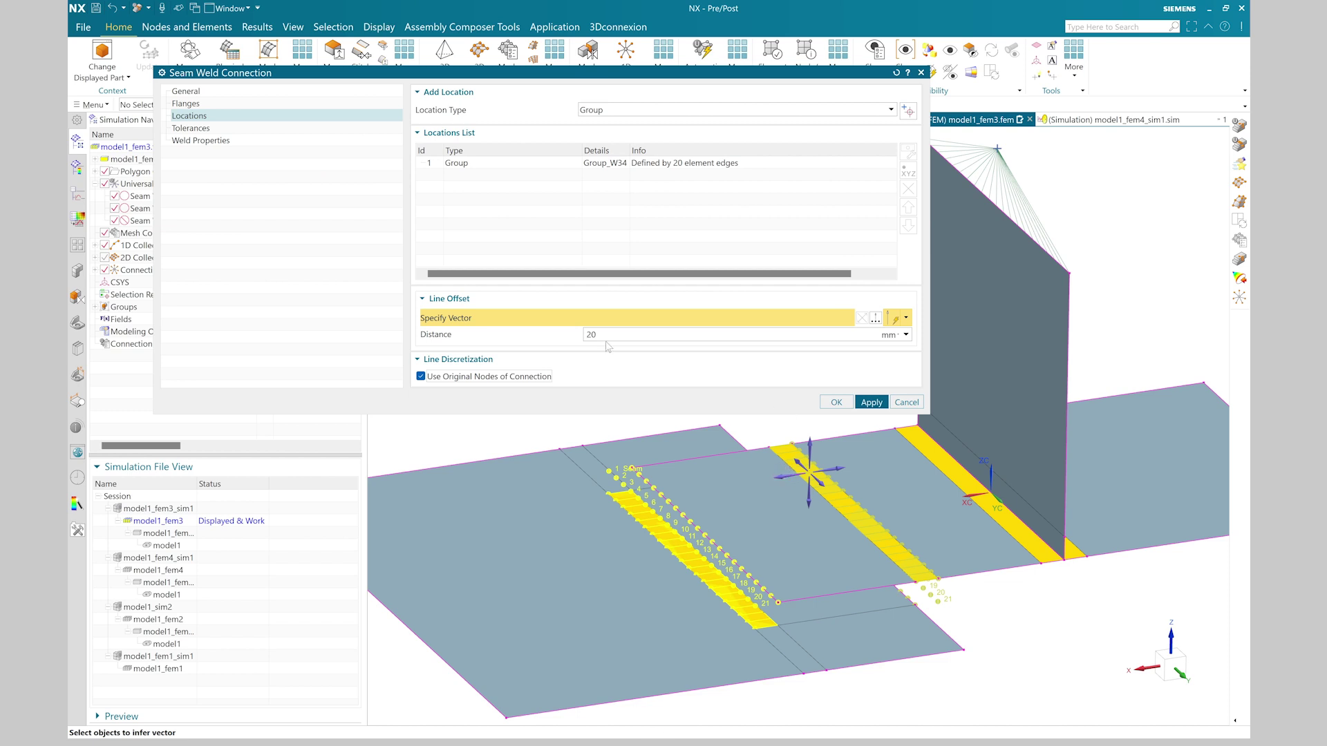
pyautogui.click(784, 477)
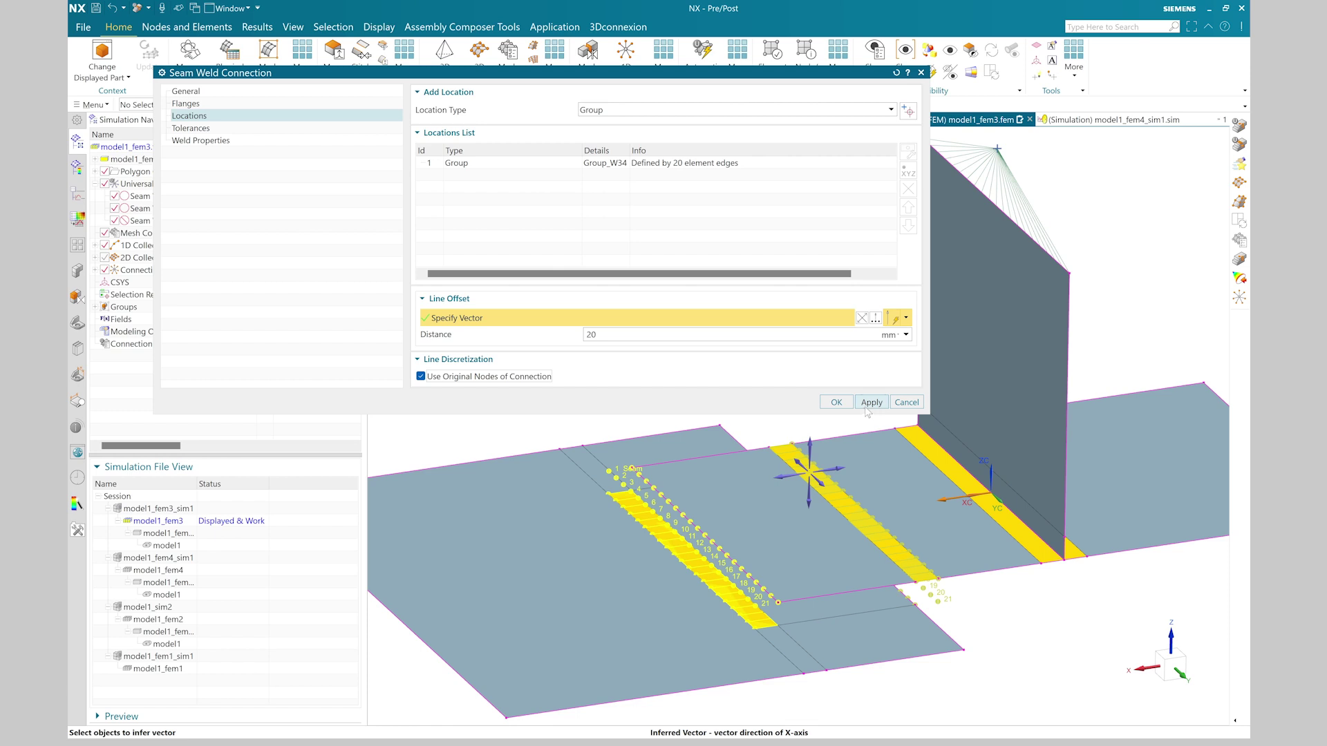
# Step: Set the third seam weld's material to Steel and create the connection
pyautogui.click(253, 141)
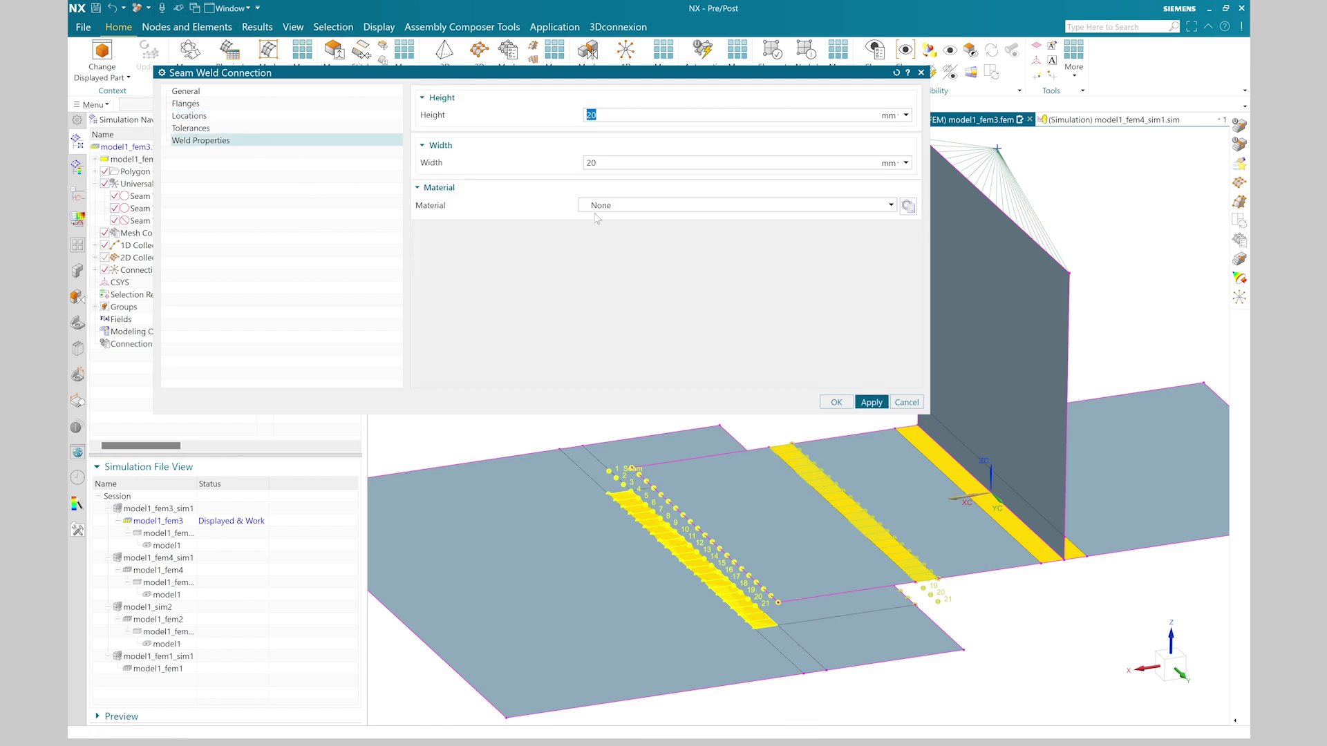
pyautogui.click(597, 206)
pyautogui.click(622, 226)
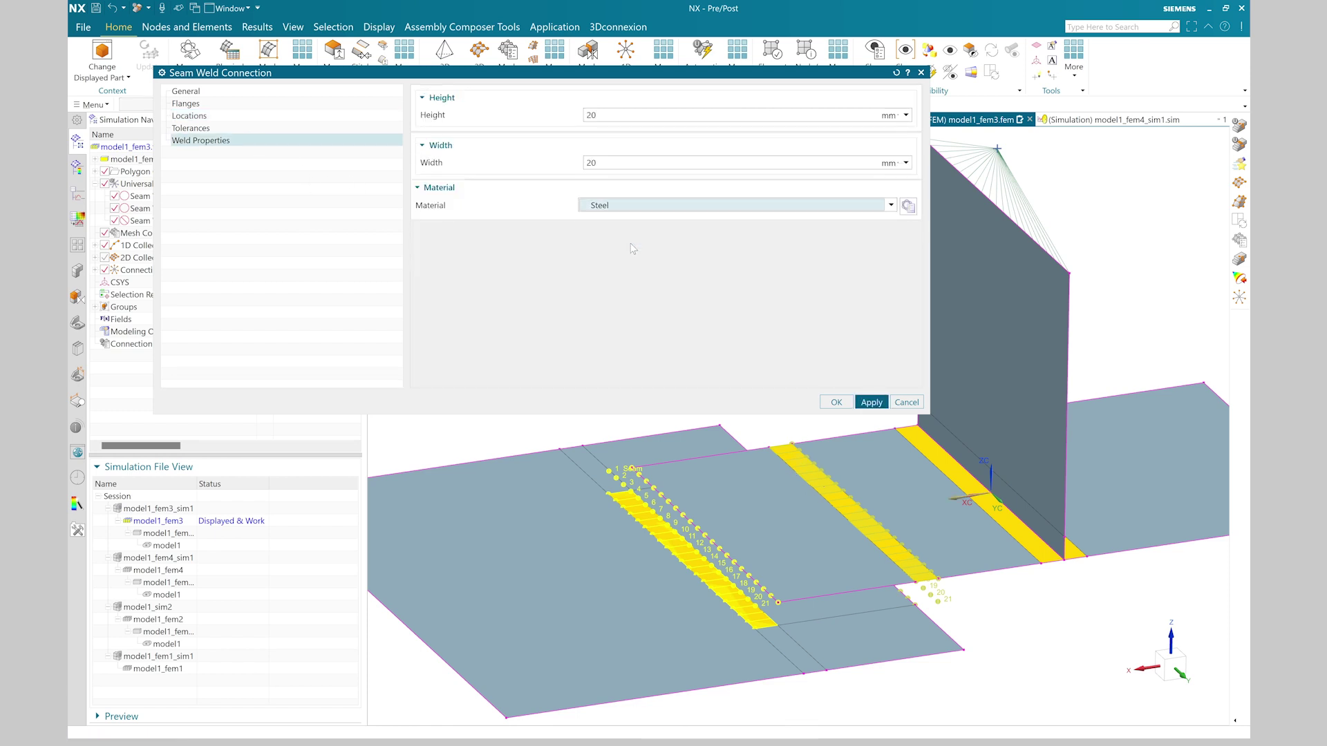
pyautogui.click(869, 403)
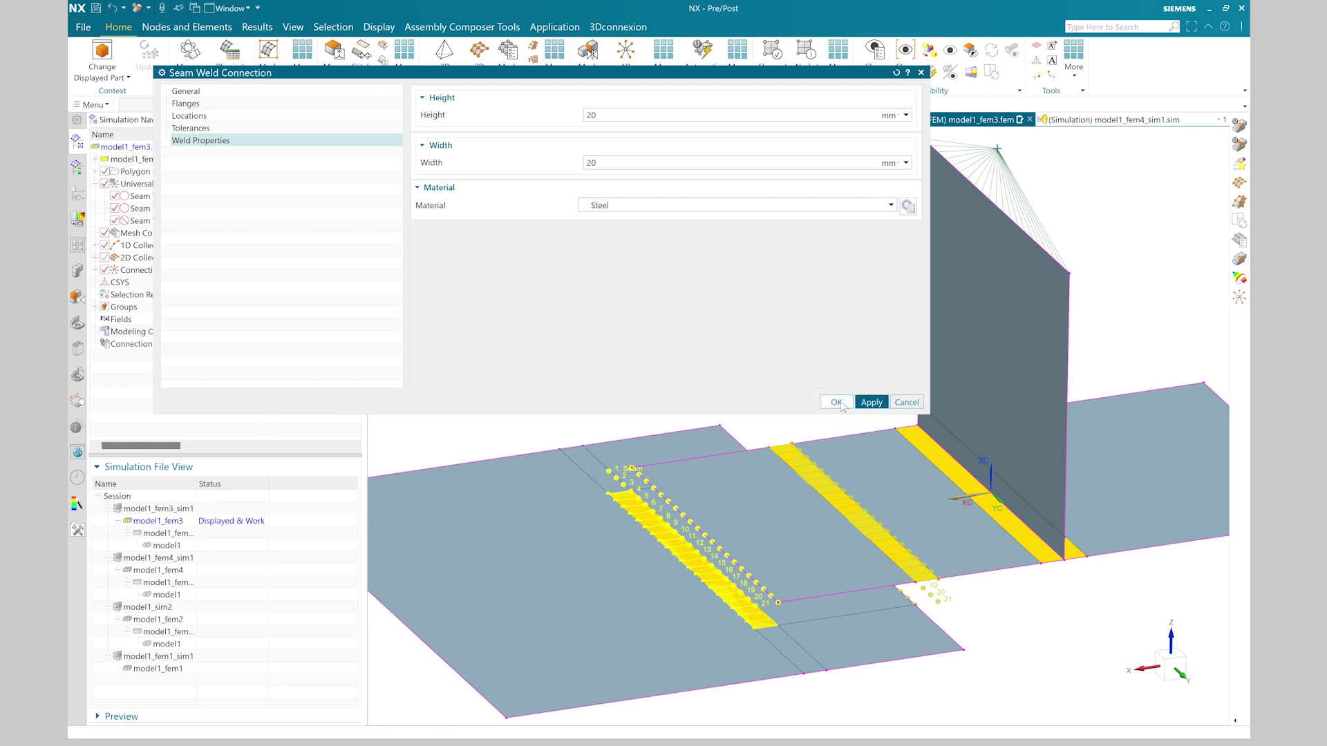
pyautogui.click(844, 403)
# Step: Clone the third seam weld connection at the base of the upright plate
pyautogui.moveTo(1102, 630); pyautogui.dragTo(937, 557, button='middle')
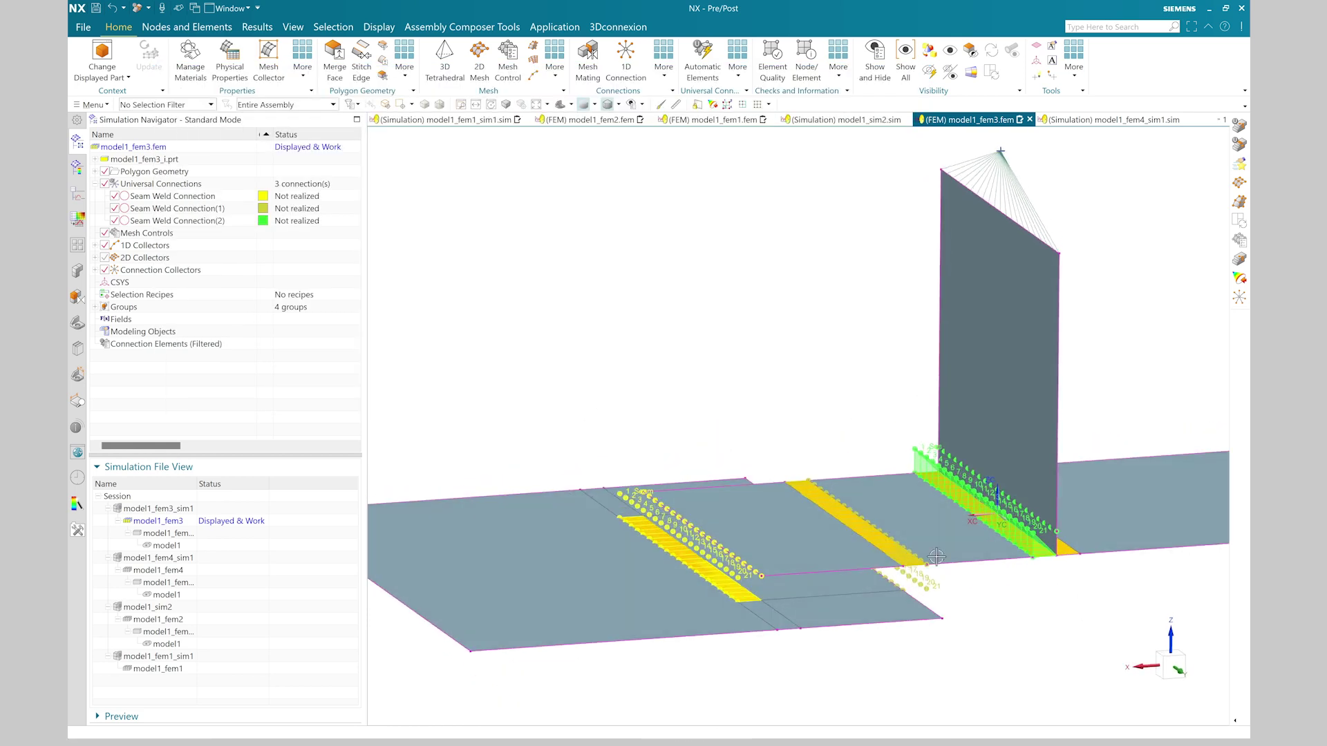
pyautogui.click(206, 221)
pyautogui.rightClick(206, 222)
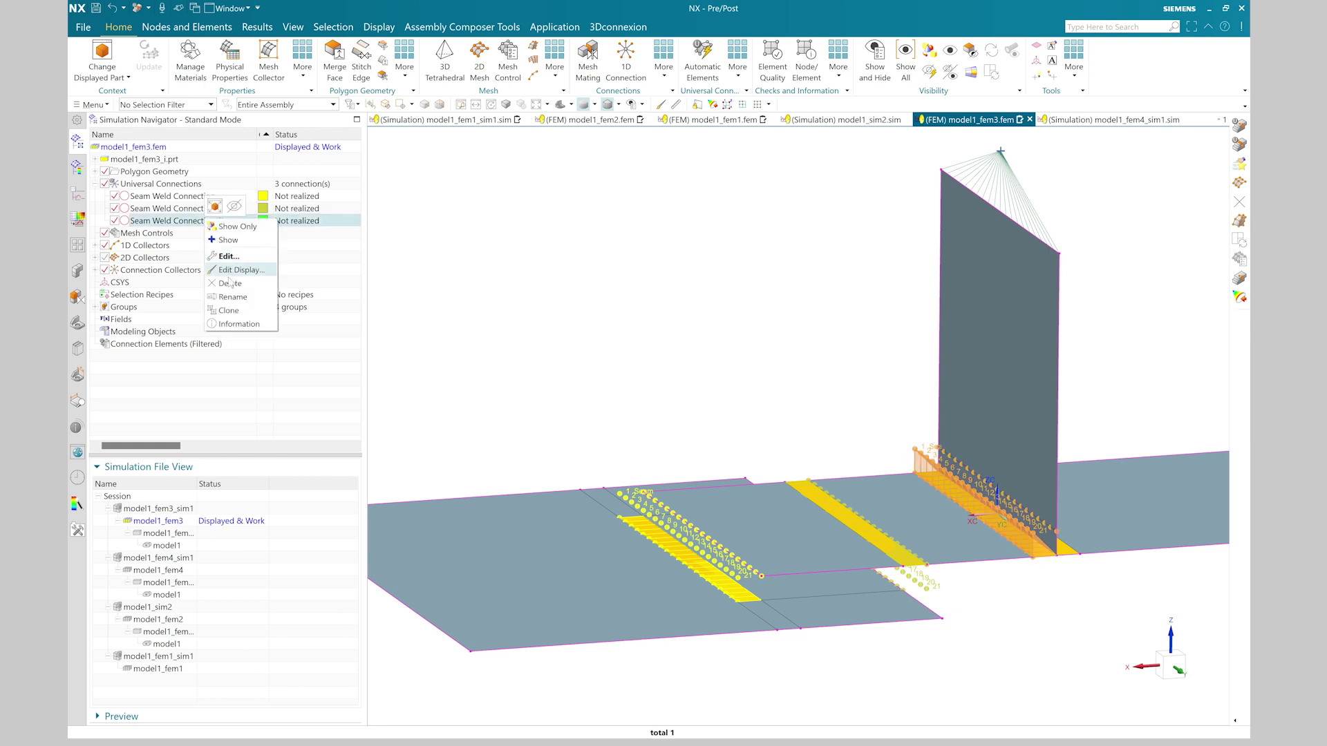
pyautogui.click(231, 310)
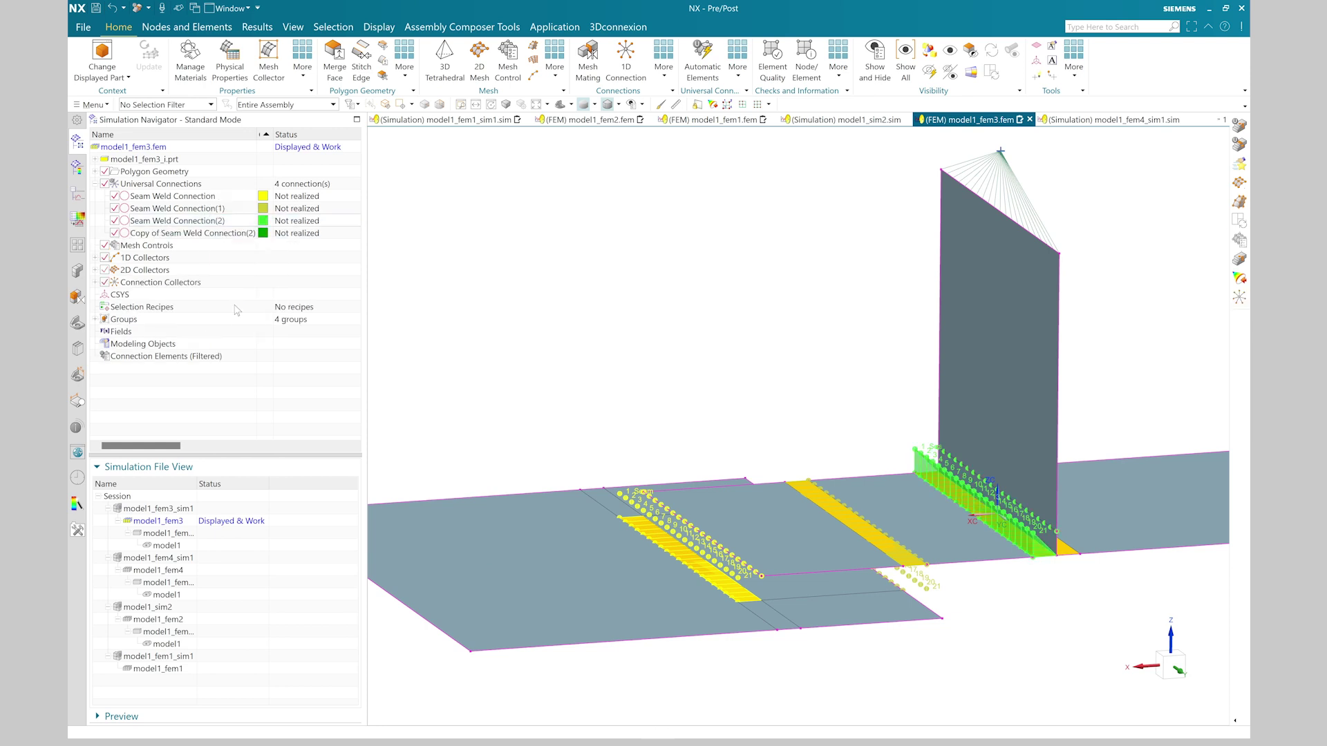
# Step: Edit the cloned seam weld so its line offset points opposite to the X axis, keeping its flanges
pyautogui.rightClick(235, 235)
pyautogui.click(254, 270)
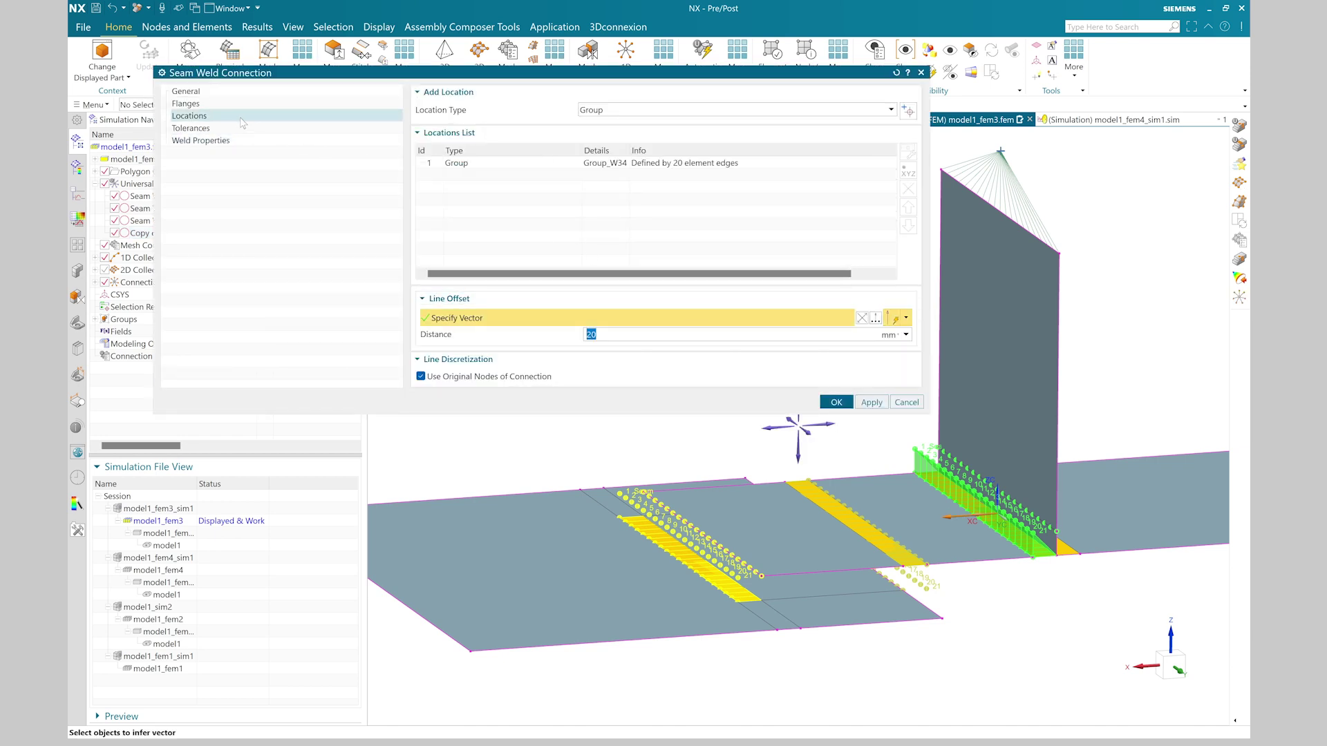
pyautogui.click(224, 103)
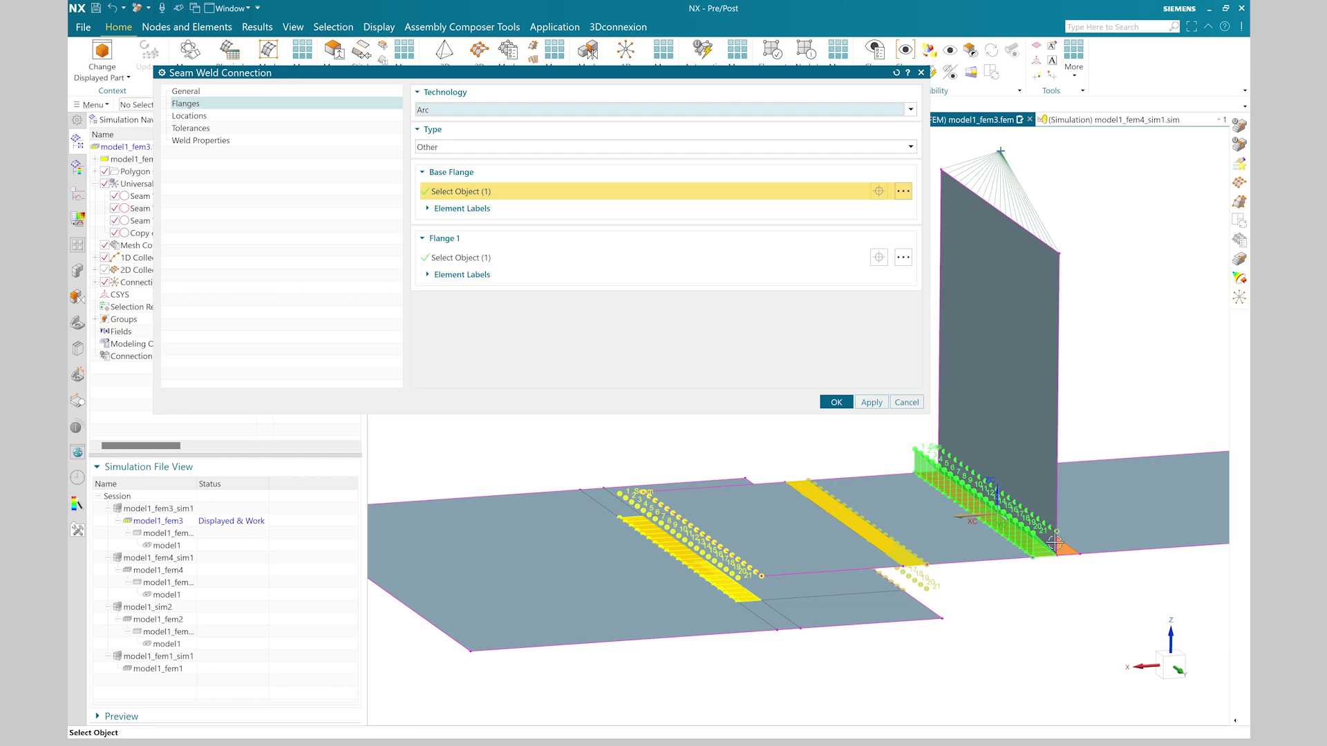
pyautogui.click(243, 115)
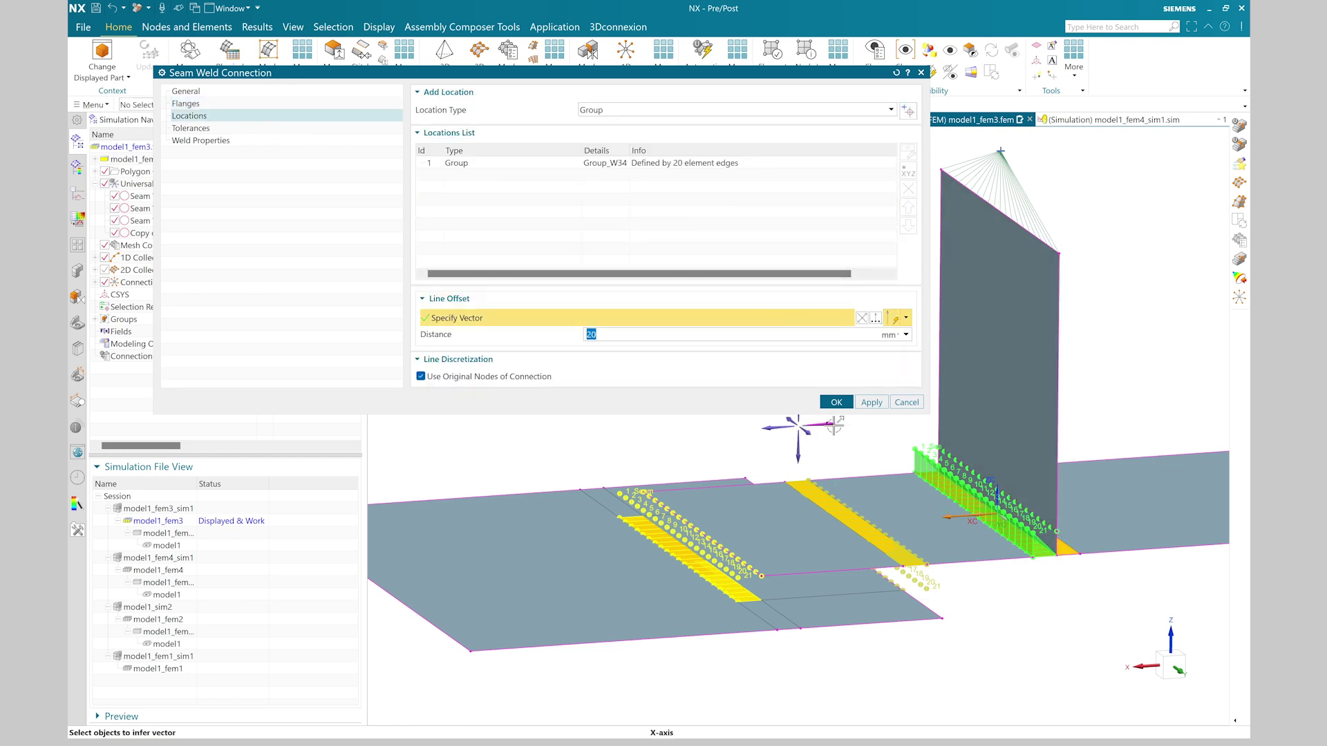
pyautogui.click(836, 402)
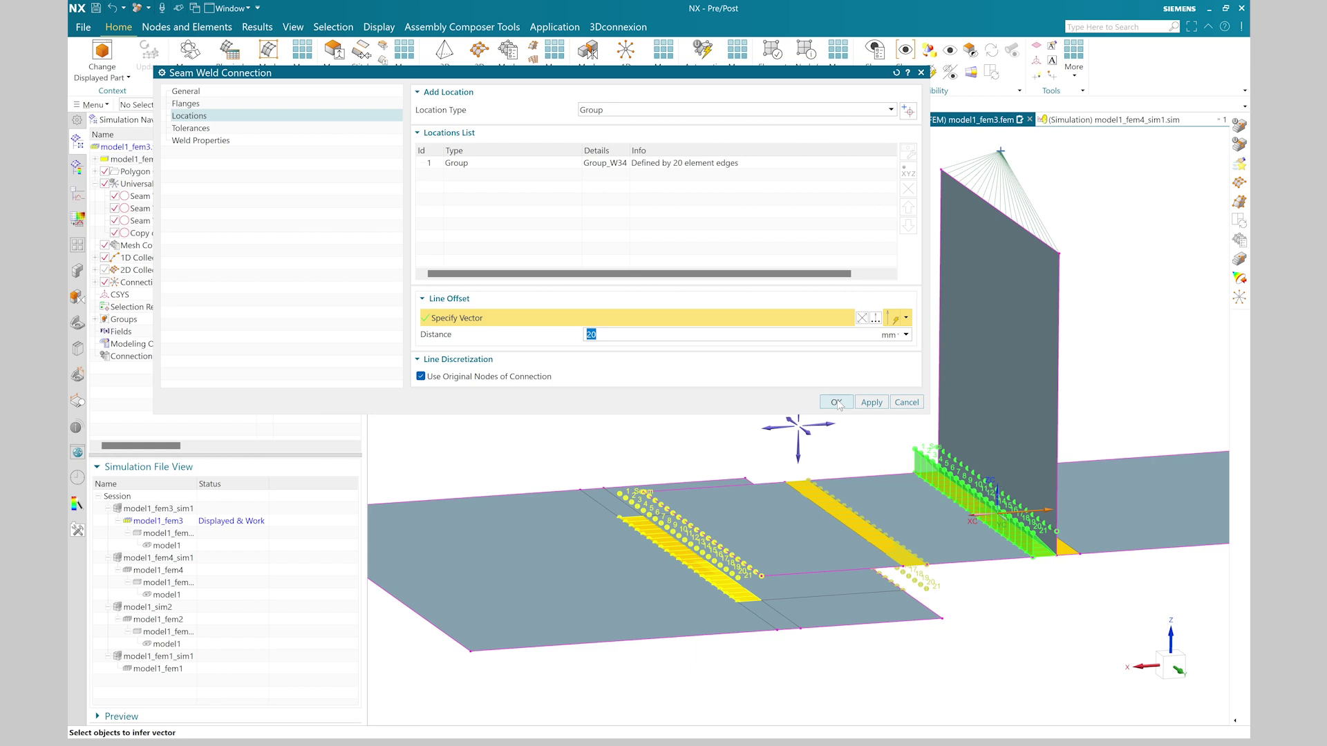
# Step: Generate automatic connection elements for the seam welds, using the RBE2 element type
pyautogui.rightClick(191, 188)
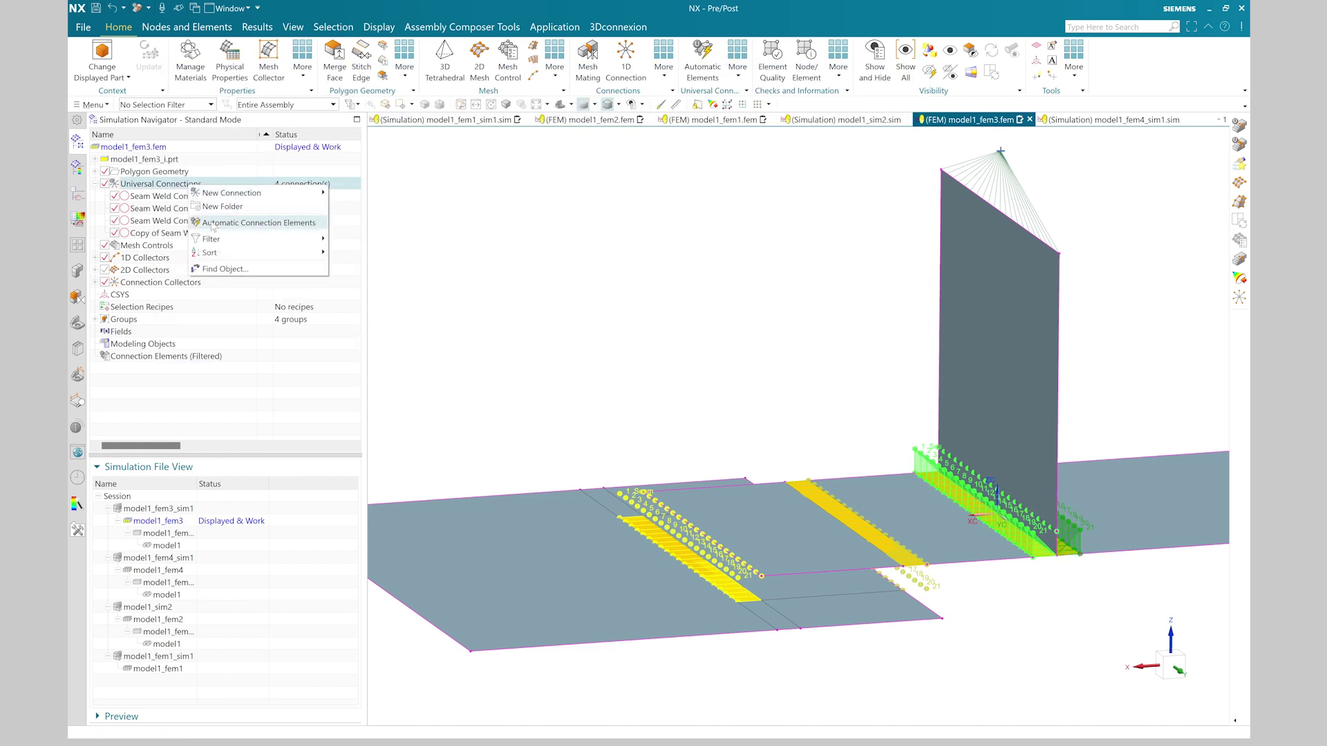
pyautogui.click(240, 223)
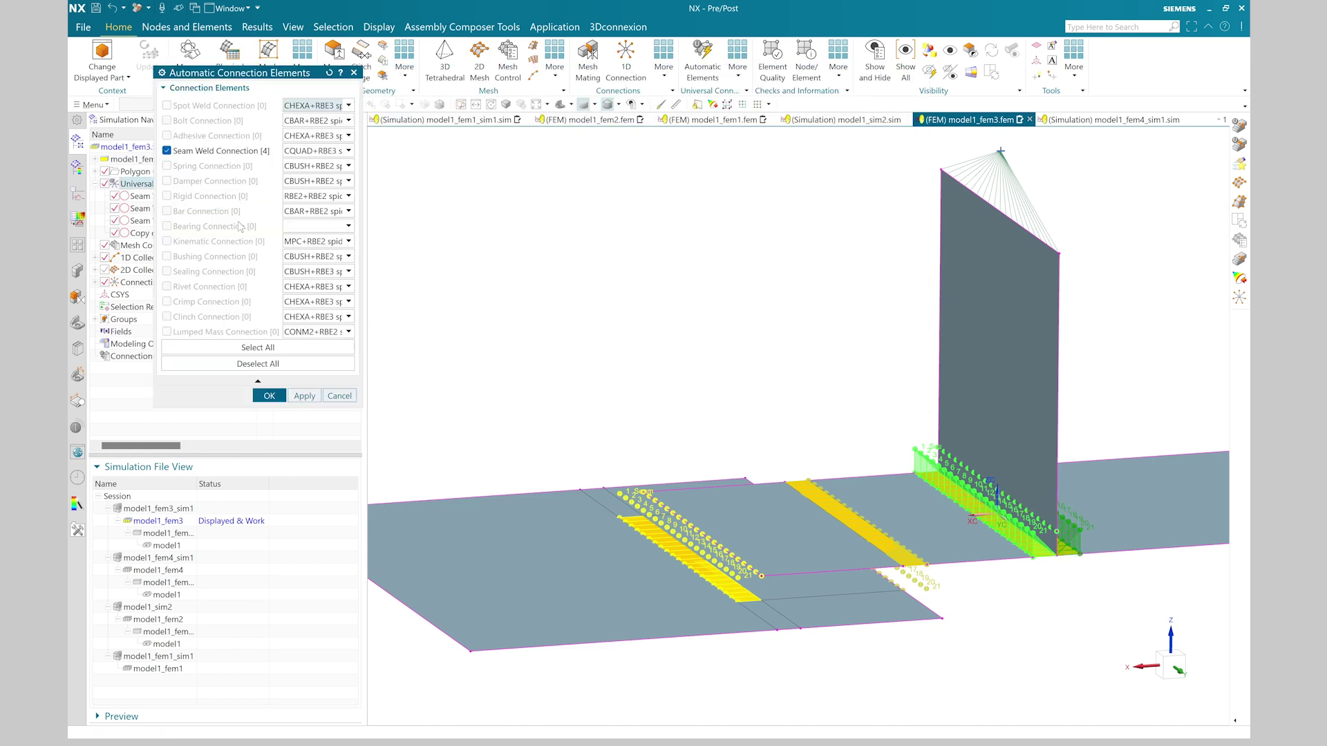
pyautogui.click(310, 152)
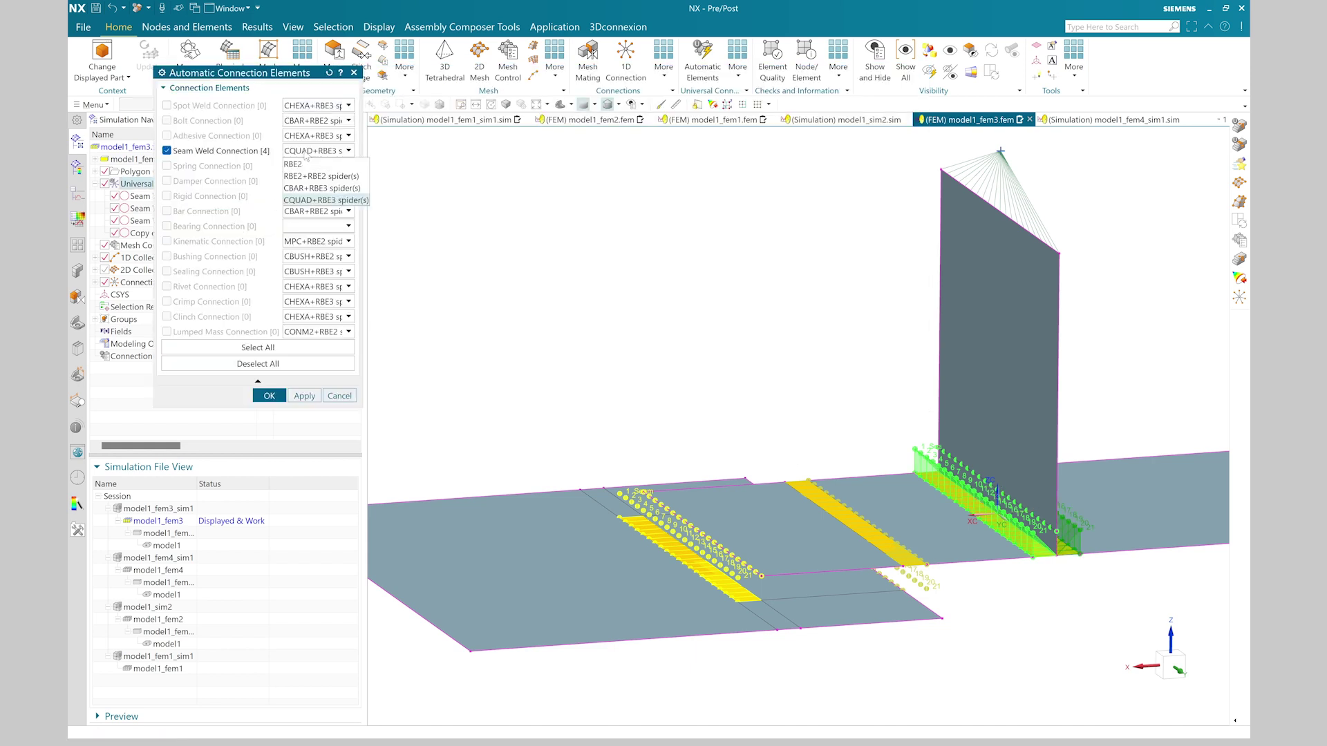
pyautogui.click(305, 166)
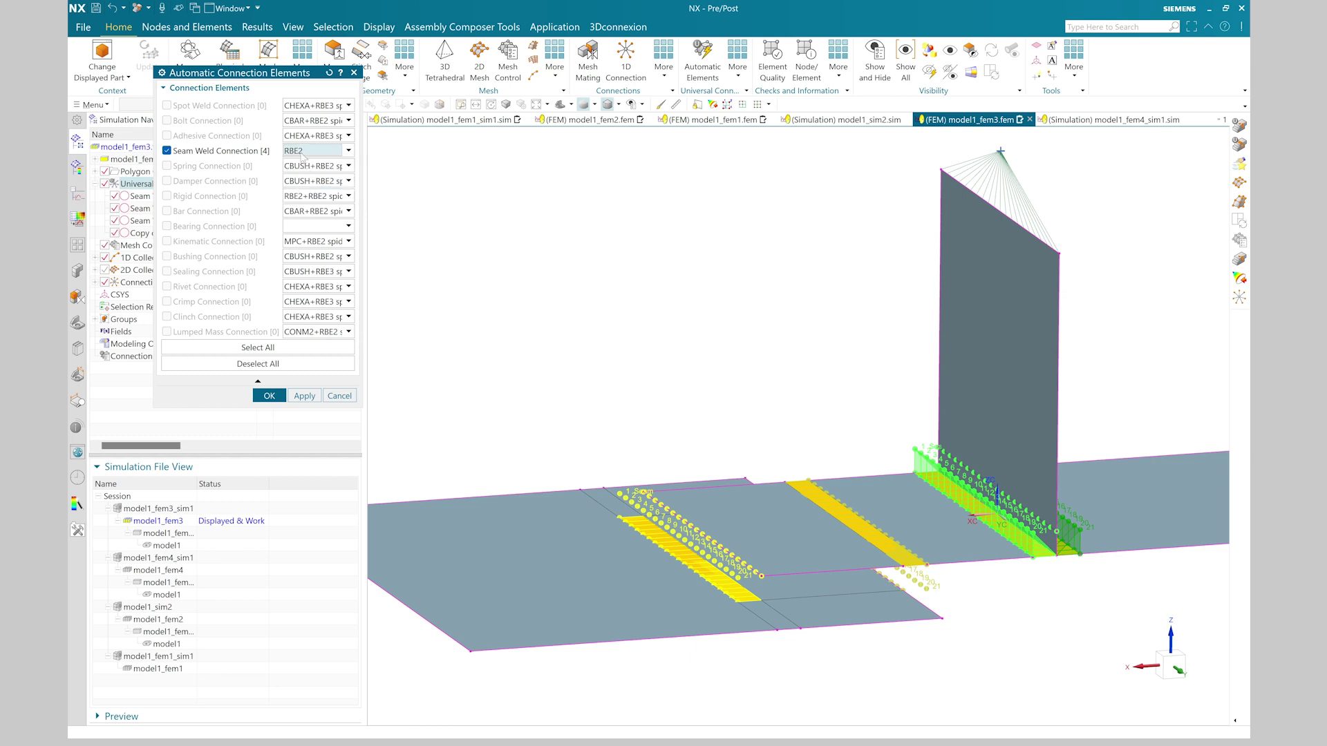
pyautogui.click(269, 396)
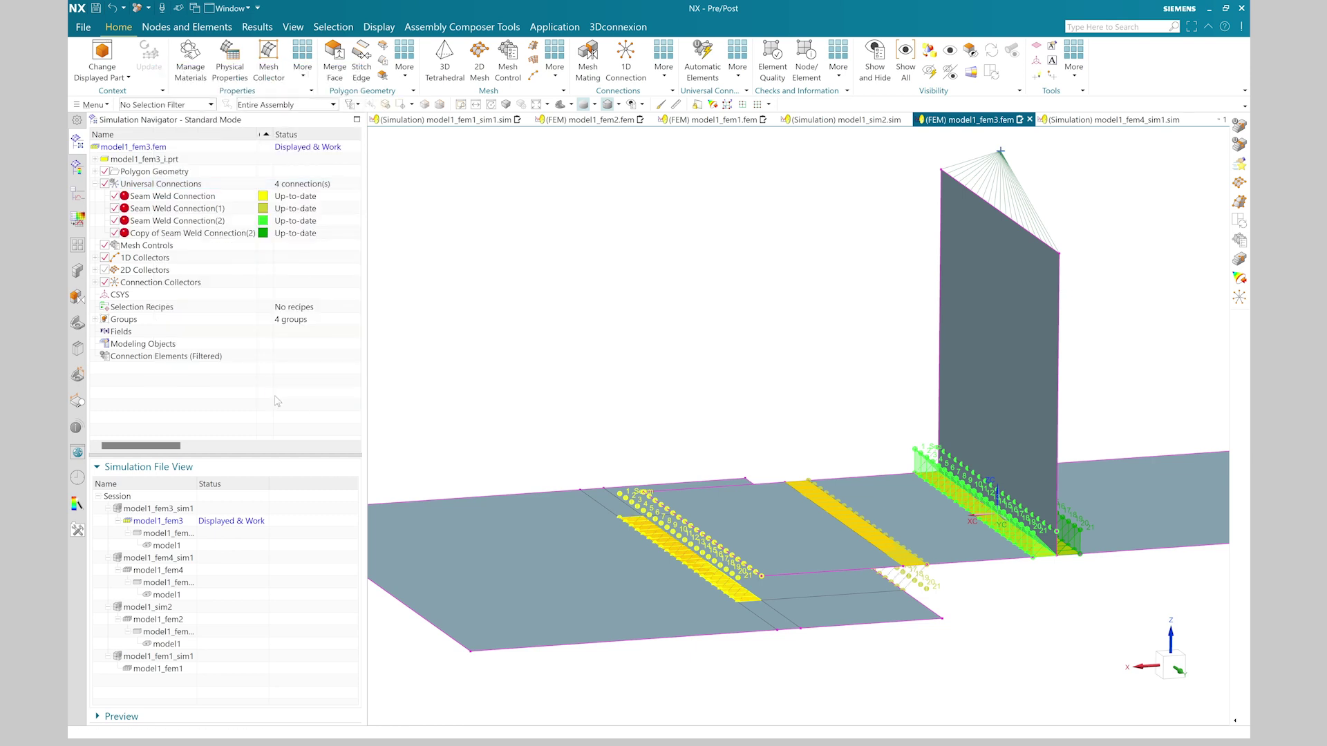
# Step: Hide all universal connections and examine the generated weld elements in a side view of the plates
pyautogui.click(105, 183)
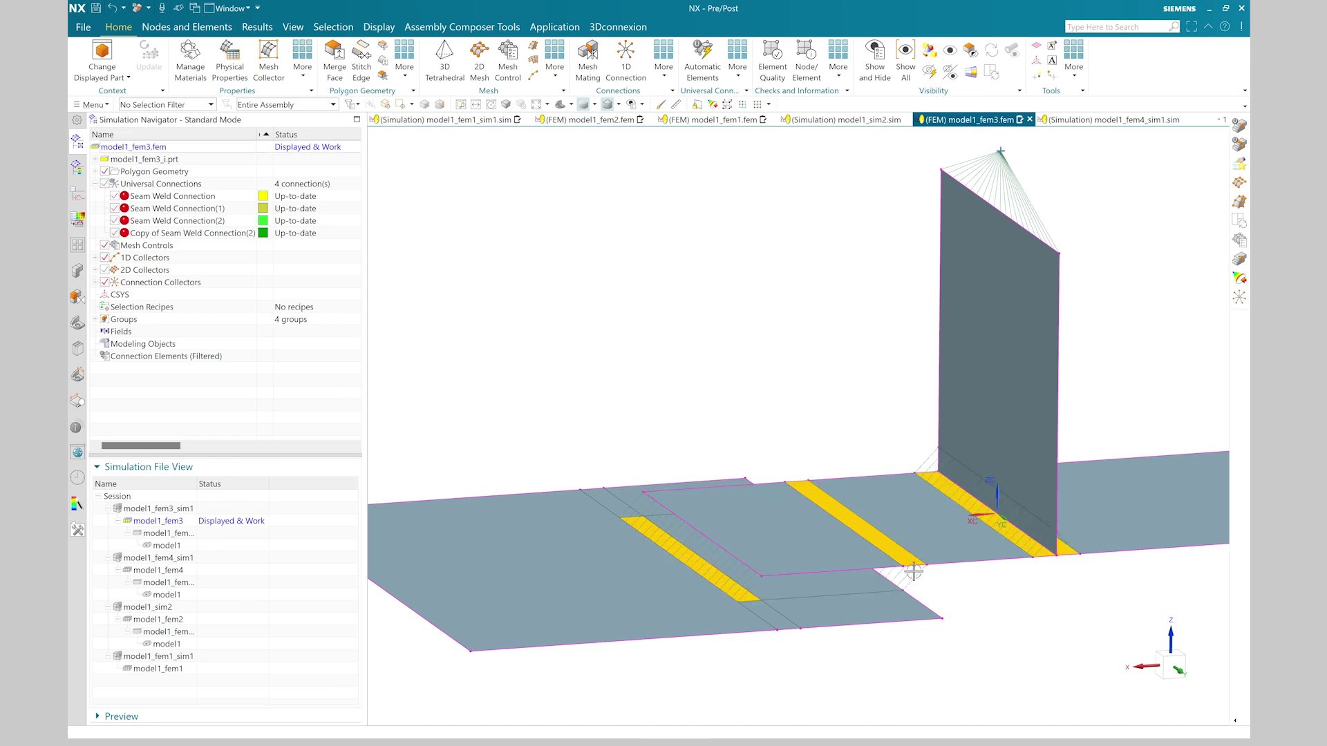
pyautogui.click(1175, 668)
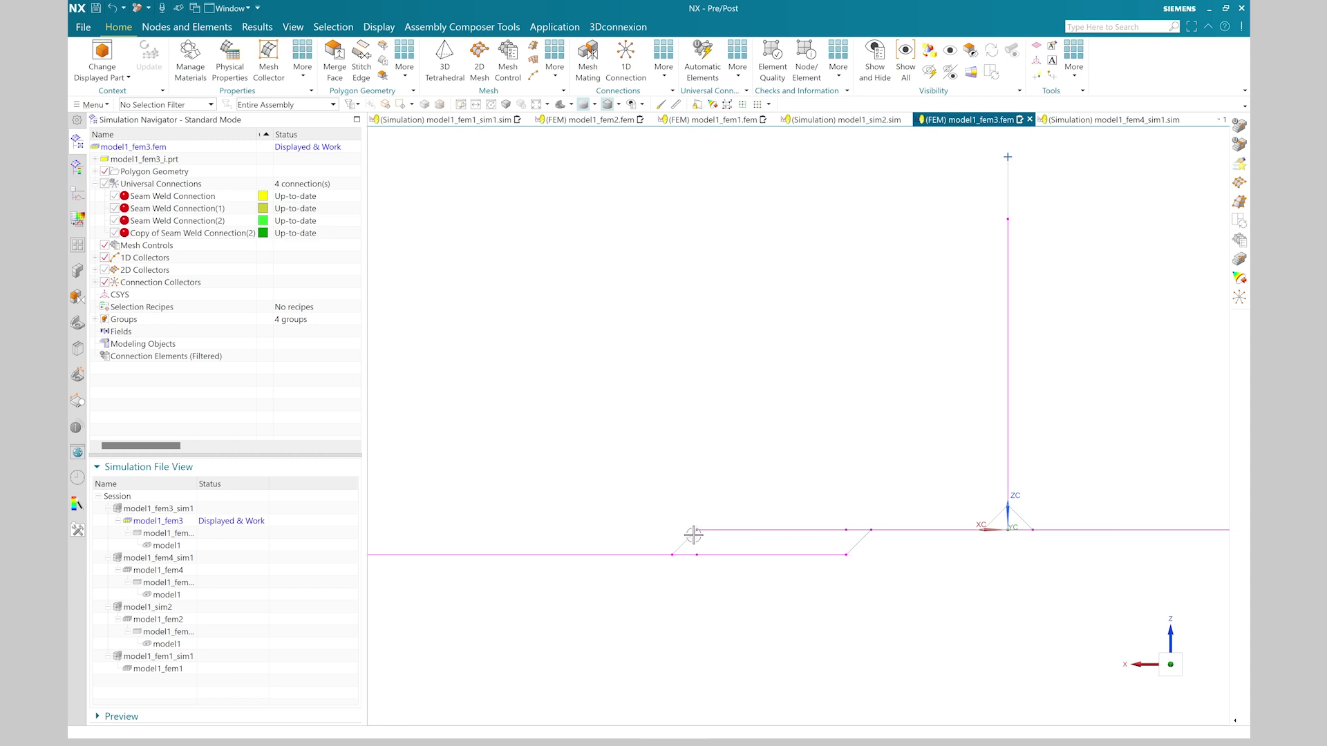
pyautogui.moveTo(693, 534)
pyautogui.mouseDown(button='middle')
pyautogui.moveTo(654, 450)
pyautogui.moveTo(676, 469)
pyautogui.mouseUp(button='middle')
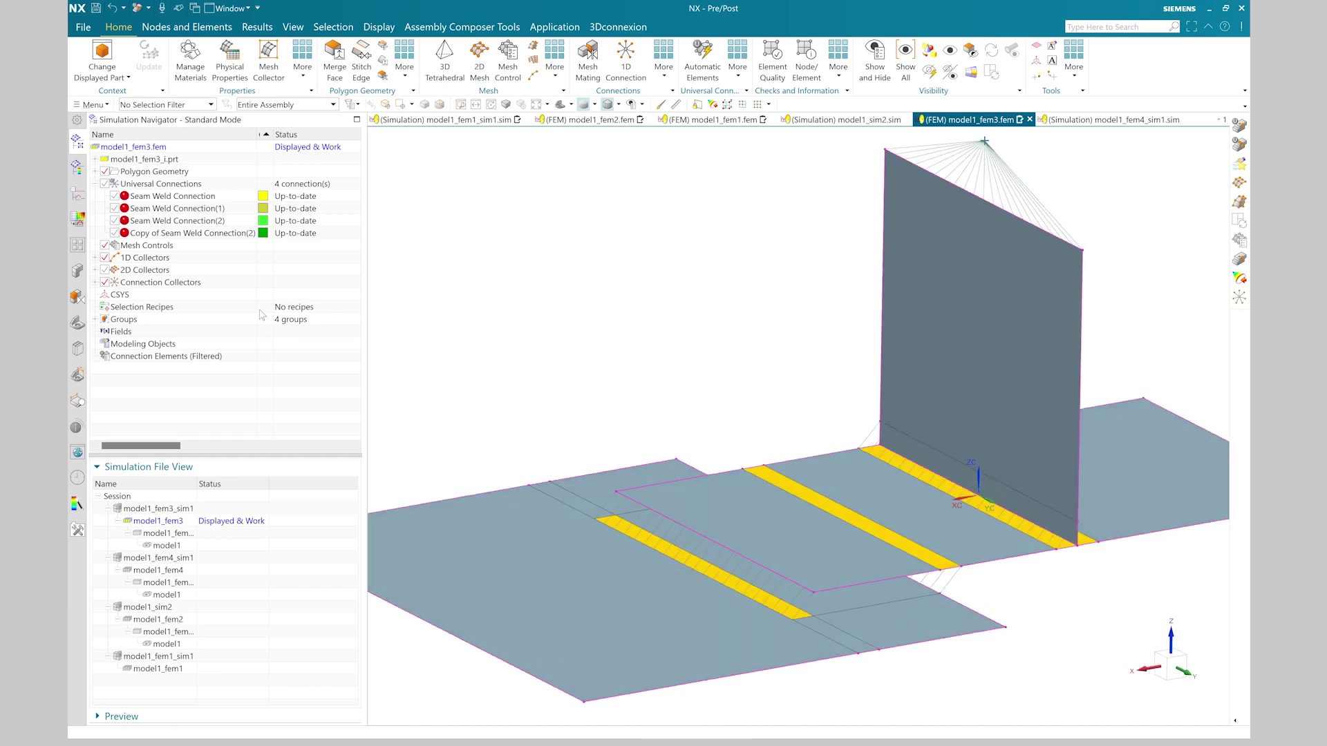
# Step: Clone the first two seam weld connections, Seam Weld Connection and Seam Weld Connection(1), together
pyautogui.click(200, 198)
pyautogui.keyDown('ctrl'); pyautogui.click(201, 209); pyautogui.keyUp('ctrl')
pyautogui.rightClick(202, 210)
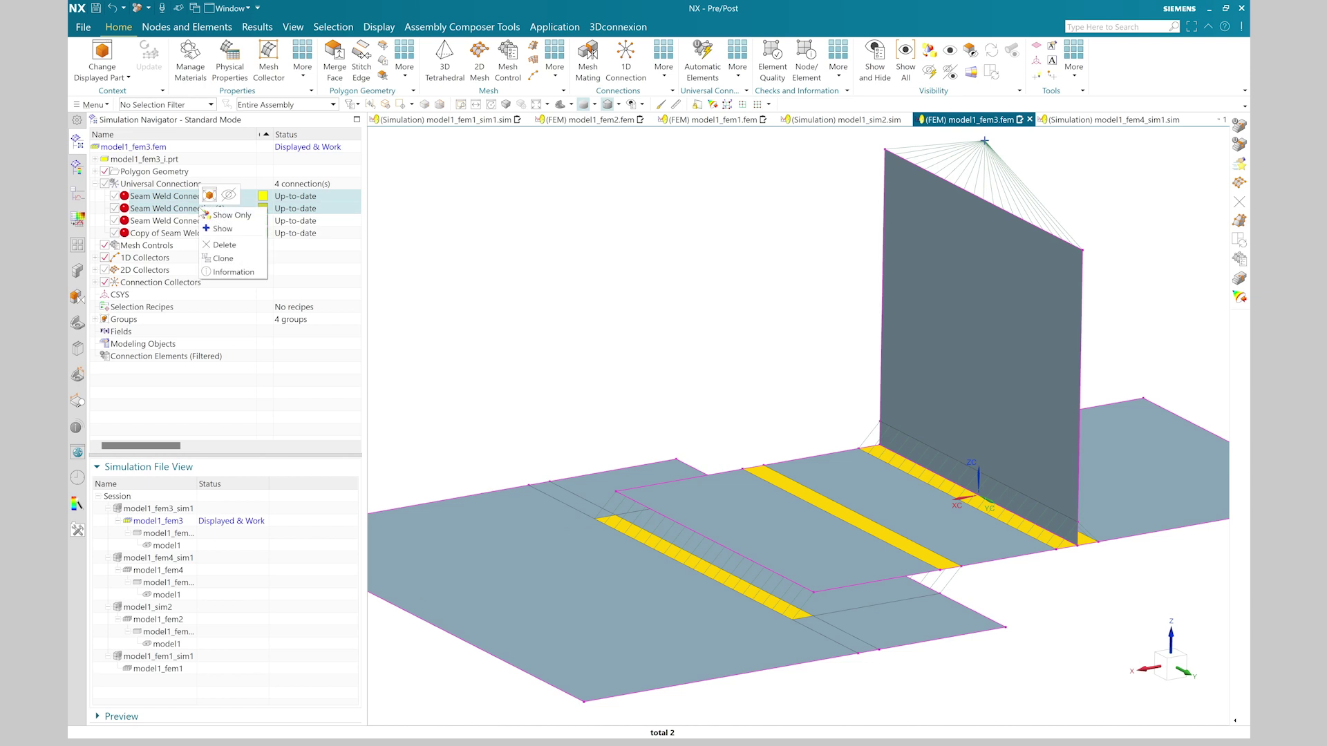
pyautogui.click(224, 258)
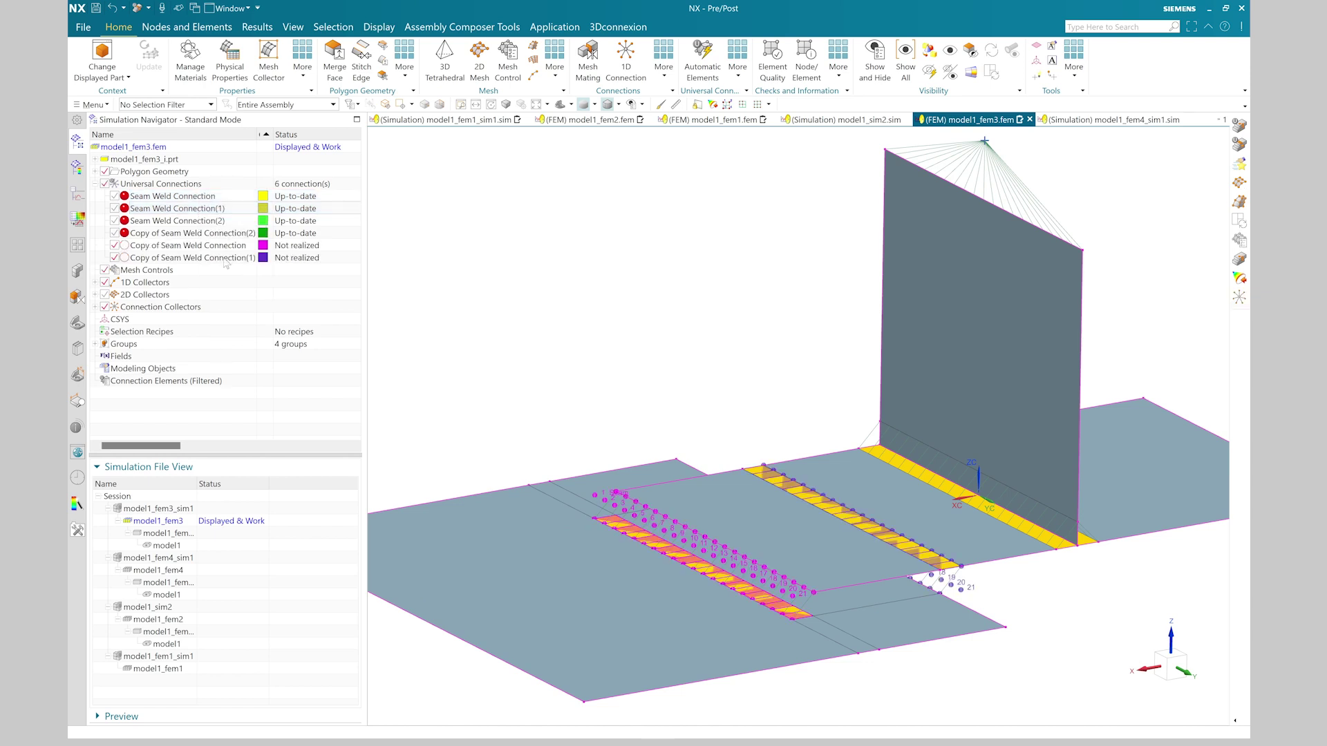
# Step: Set the line offset distance to 0 mm in the copy of the first seam weld on Group(2)
pyautogui.click(216, 247)
pyautogui.rightClick(217, 247)
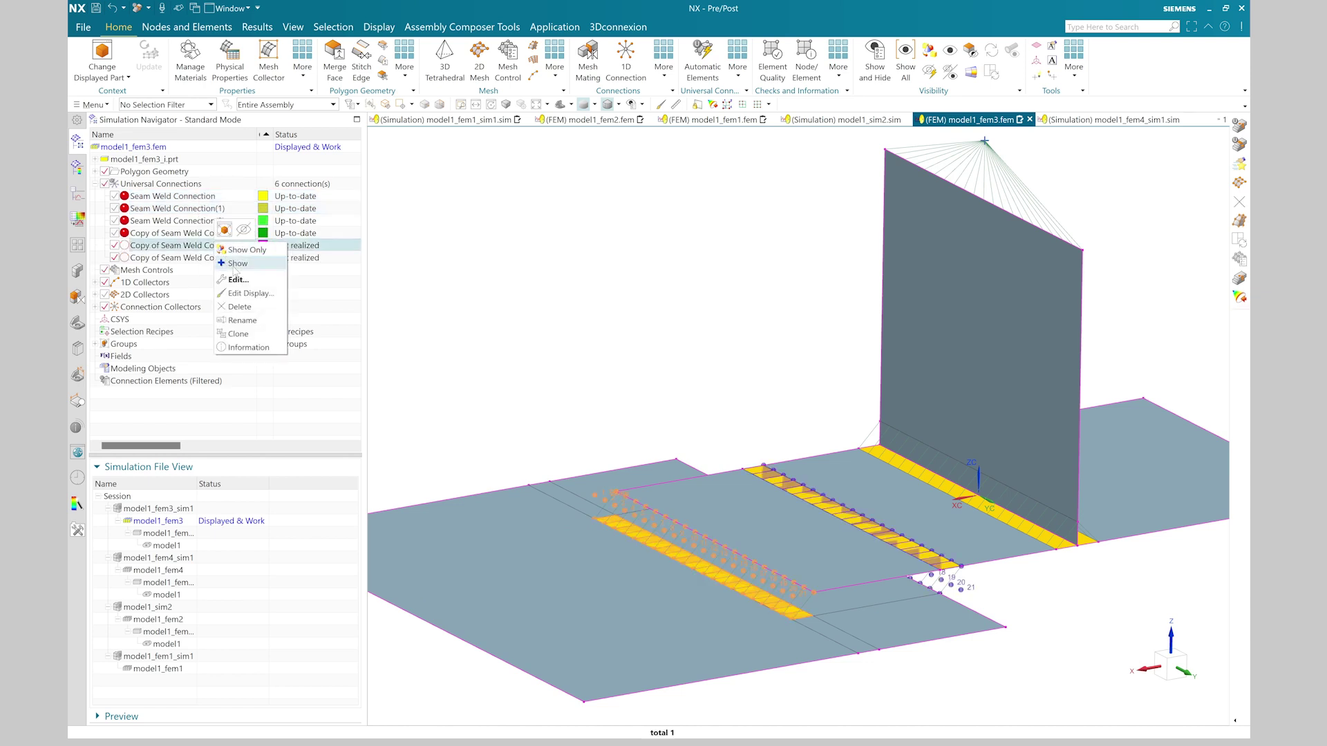
pyautogui.click(238, 280)
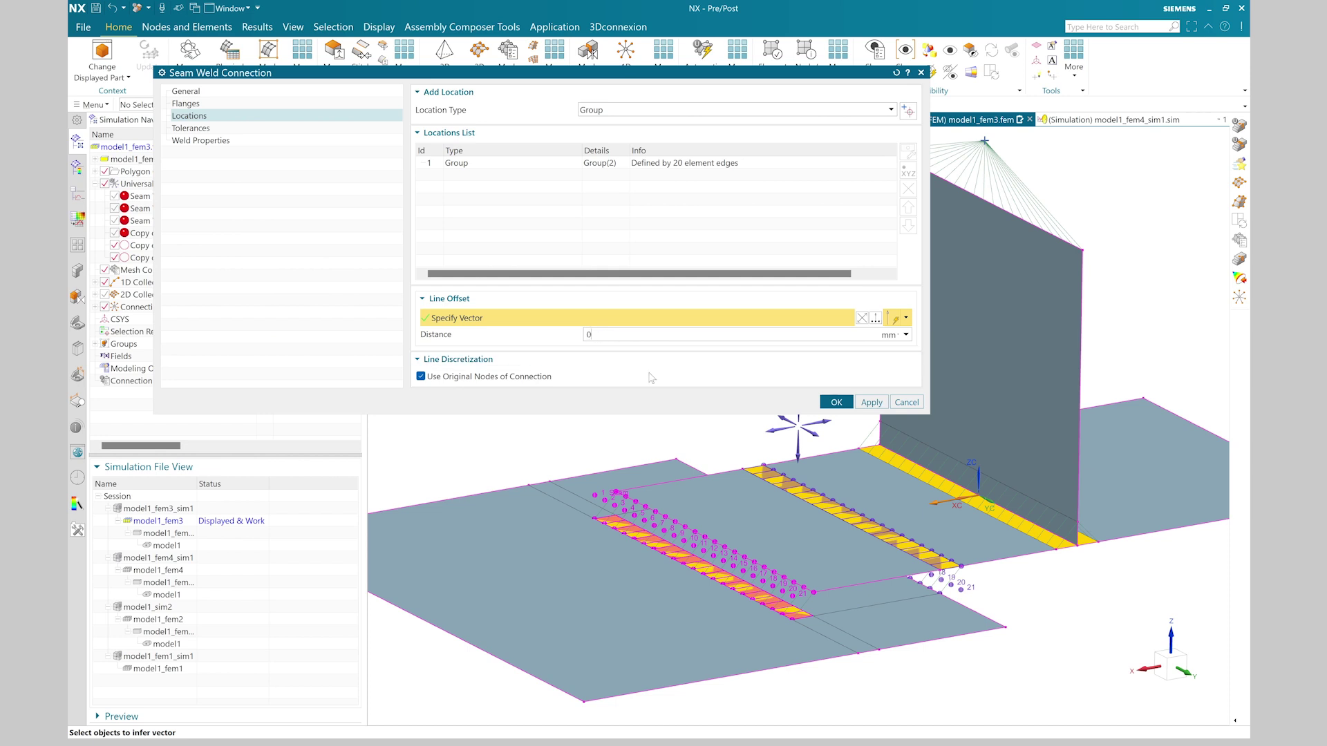
pyautogui.click(835, 400)
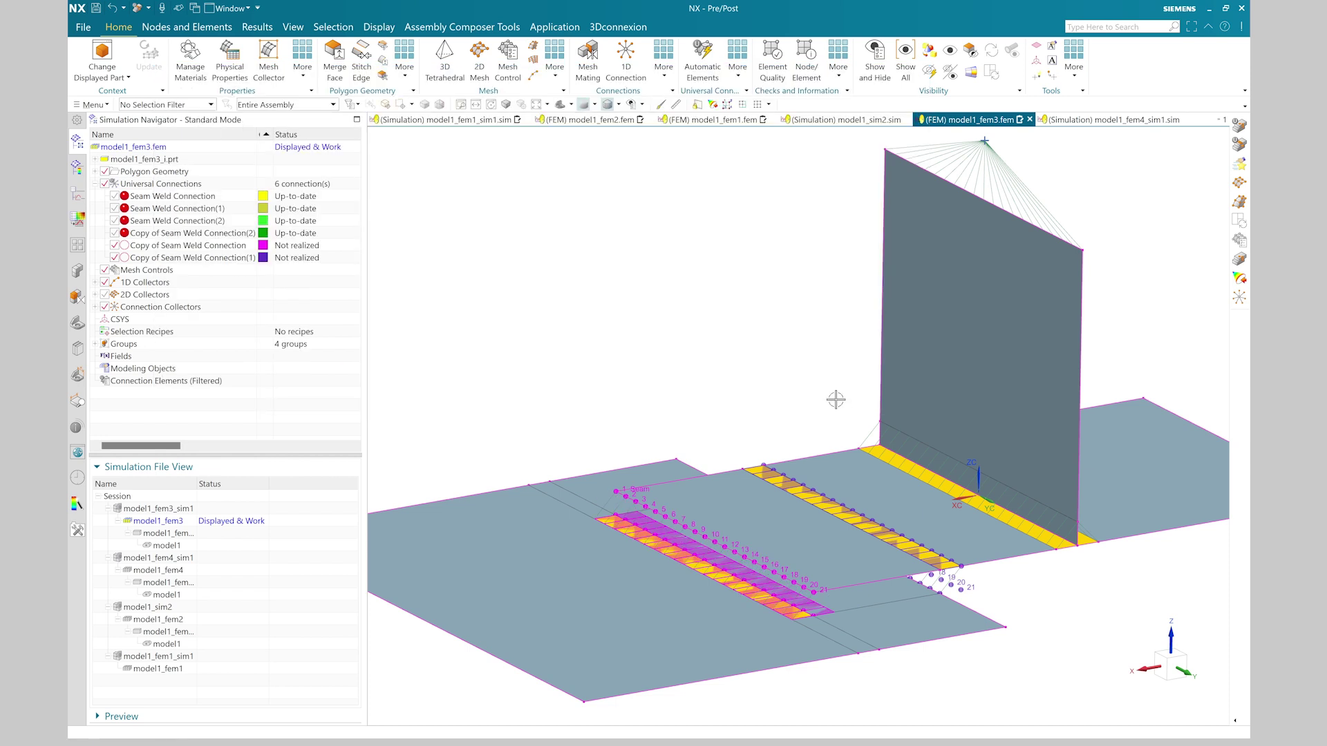
# Step: Remove the line offset distance from the copy of the second seam weld on Group_W2, checking its position from the side
pyautogui.click(1183, 674)
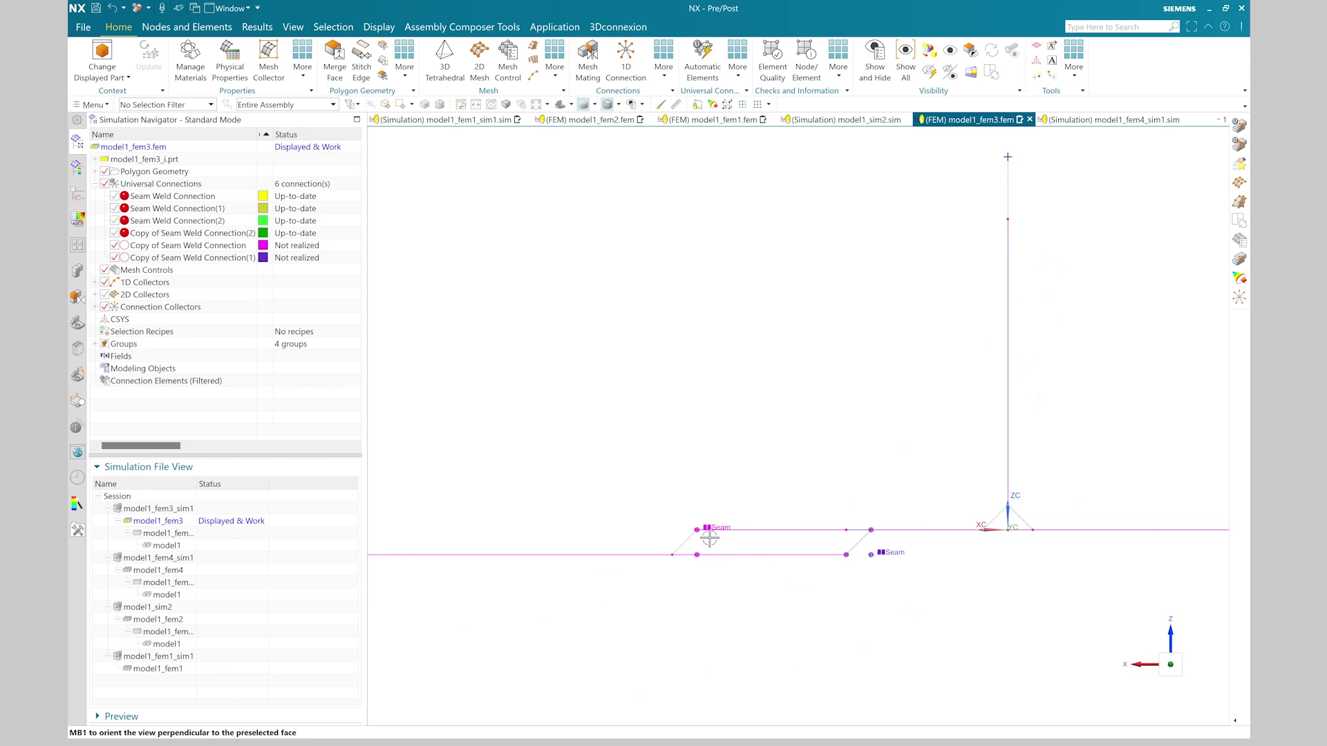
pyautogui.rightClick(146, 261)
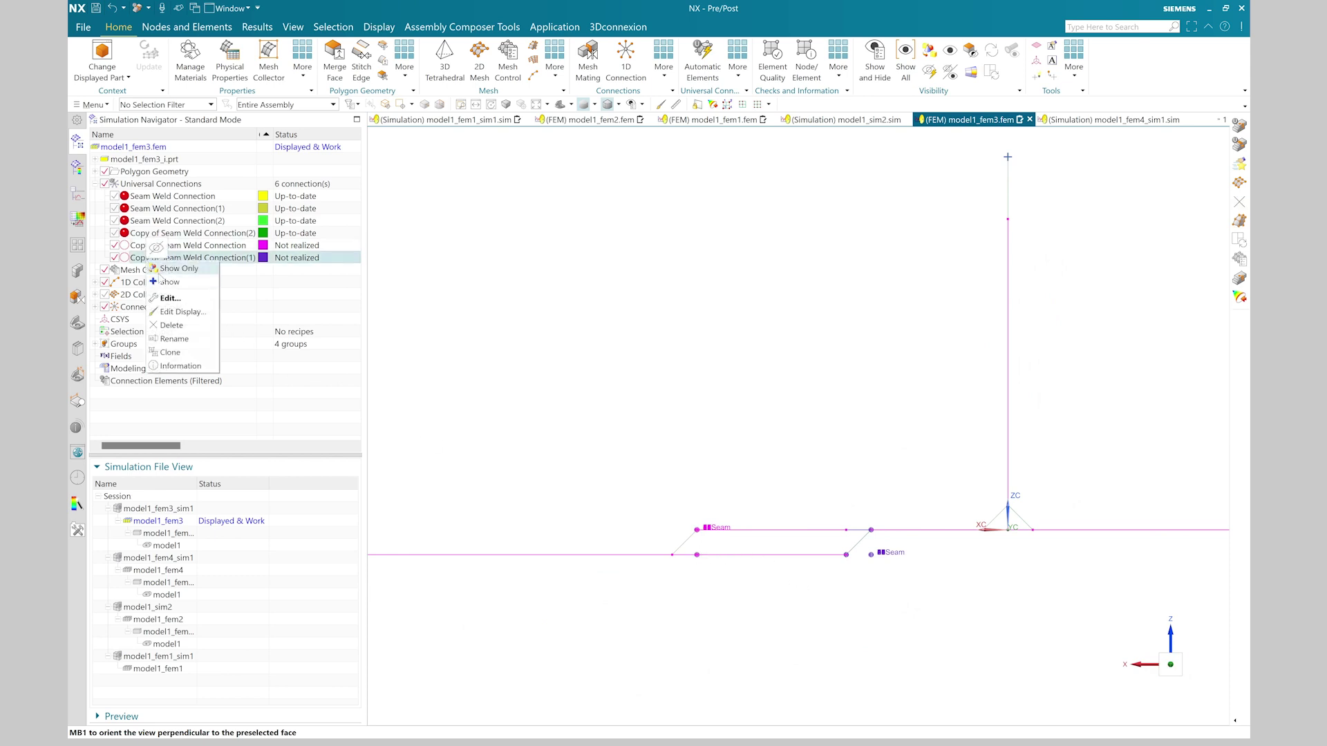
pyautogui.click(169, 297)
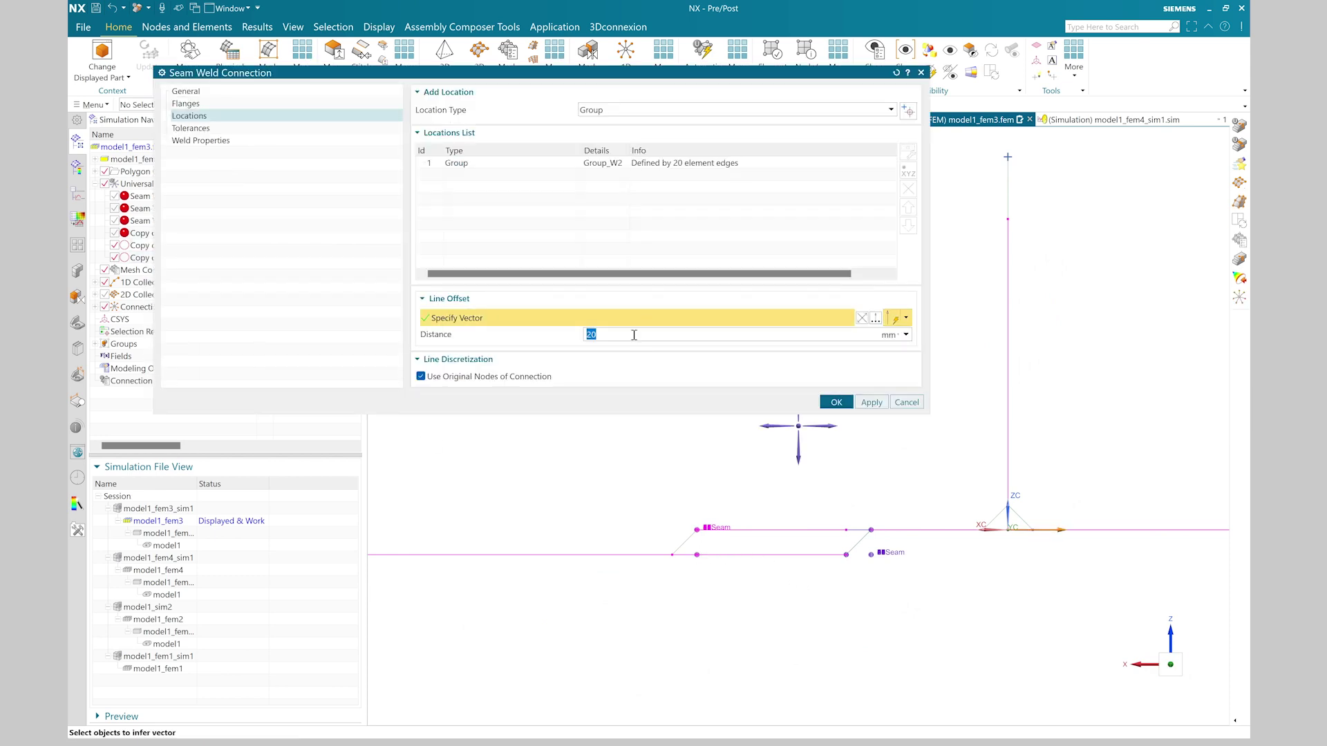
pyautogui.click(836, 402)
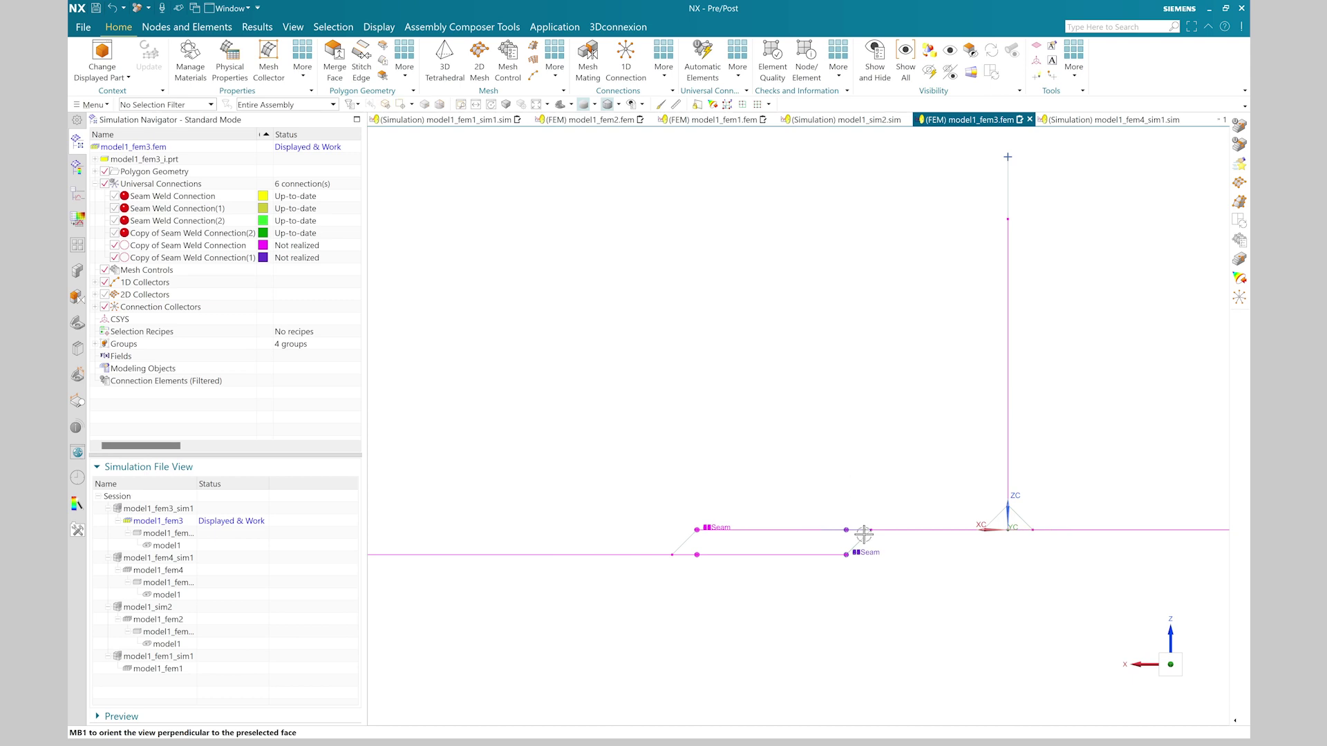
pyautogui.press('Home')
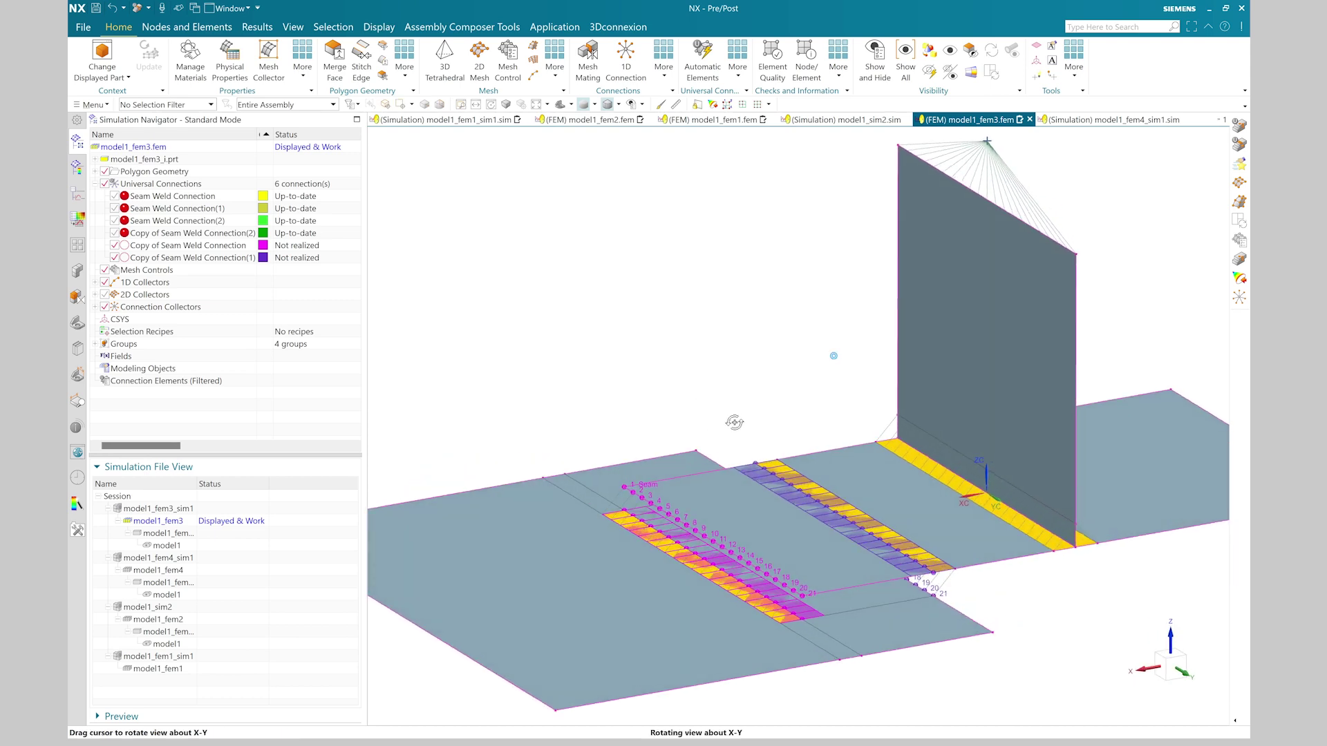
# Step: Realize the copies of the first two seam weld connections with automatic connection elements and check the welds in a side view, universal connections hidden
pyautogui.rightClick(145, 188)
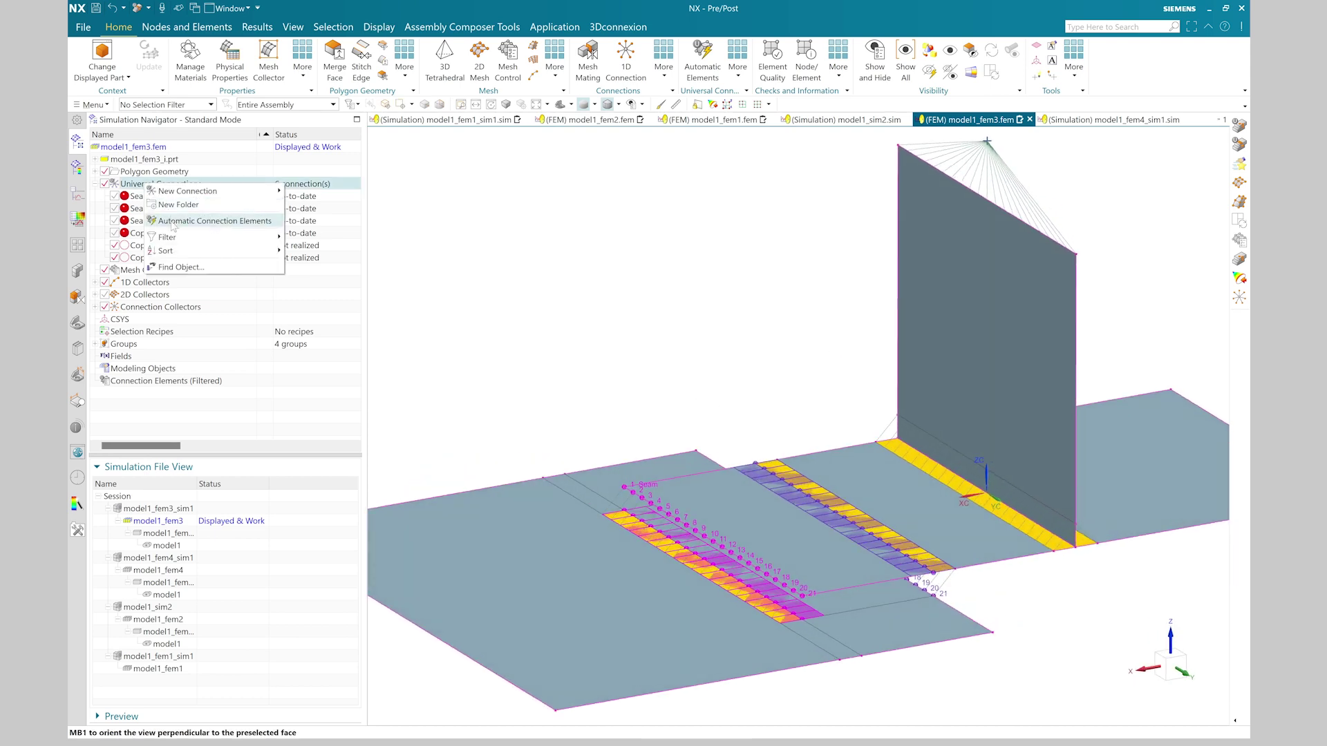
pyautogui.click(208, 216)
pyautogui.click(270, 396)
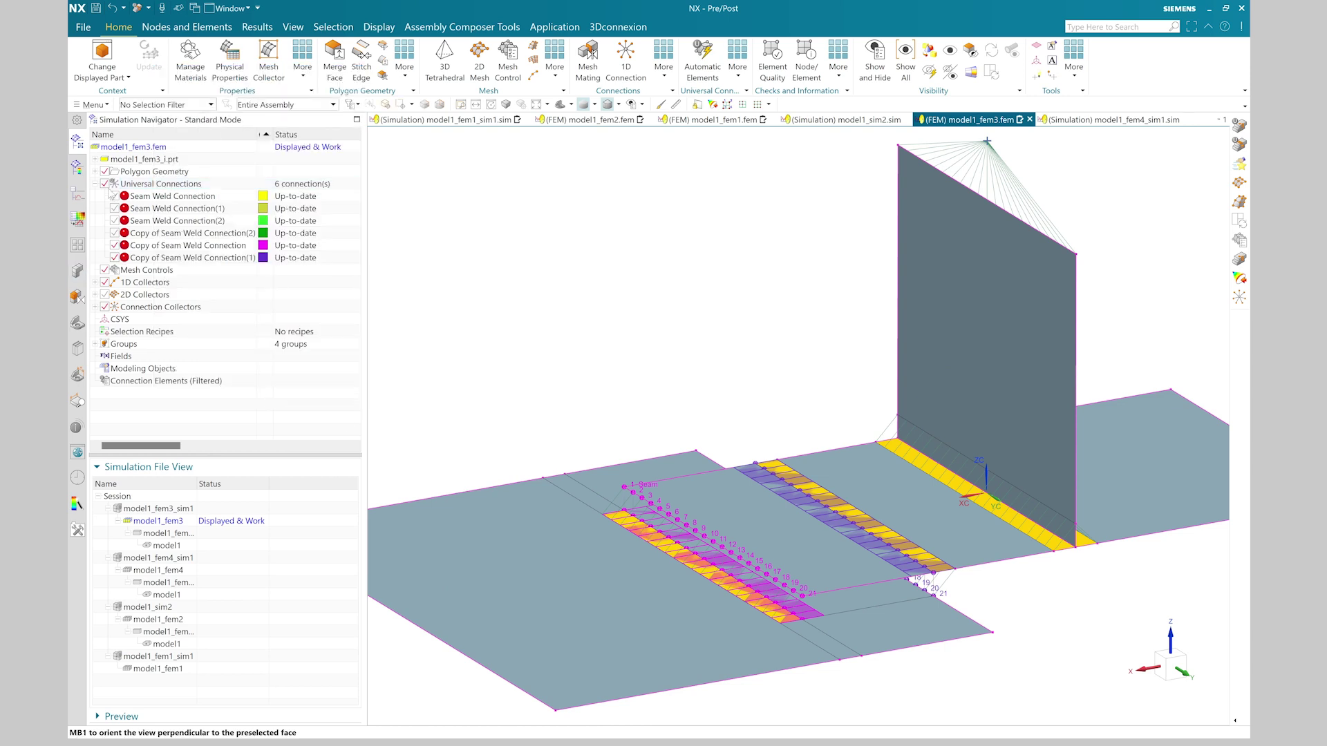
pyautogui.click(1173, 665)
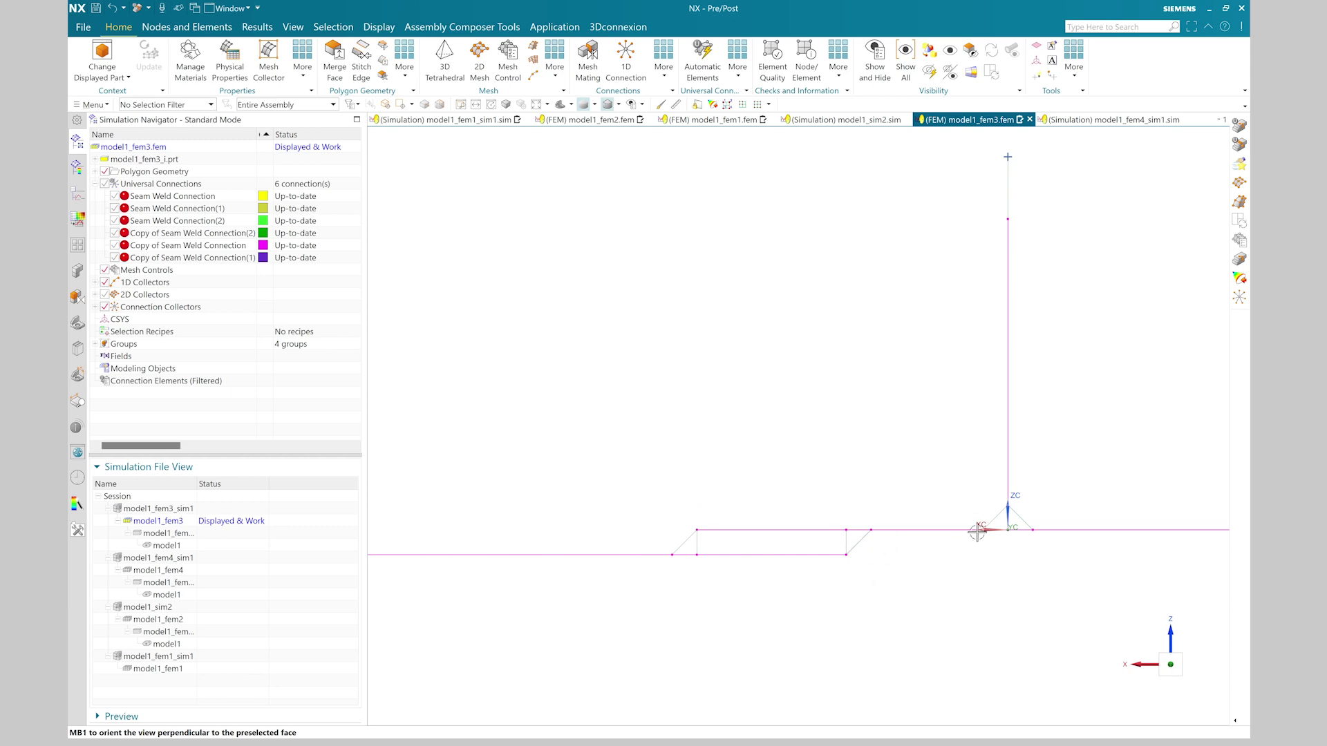
# Step: Change the display color of both Seam Weld Element meshes in RBE2 Collector(1) and RBE2 Collector(2) to golden yellow
pyautogui.click(97, 283)
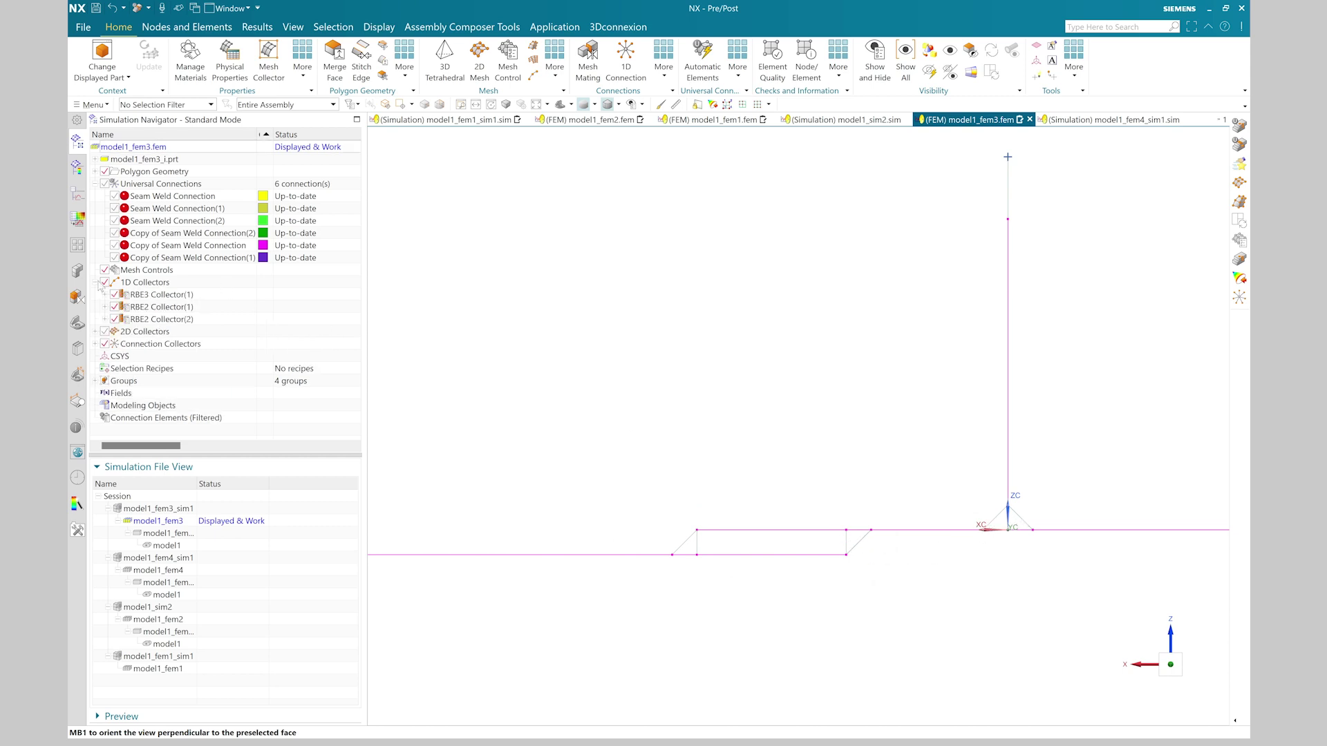
pyautogui.click(105, 309)
pyautogui.click(105, 332)
pyautogui.click(164, 343)
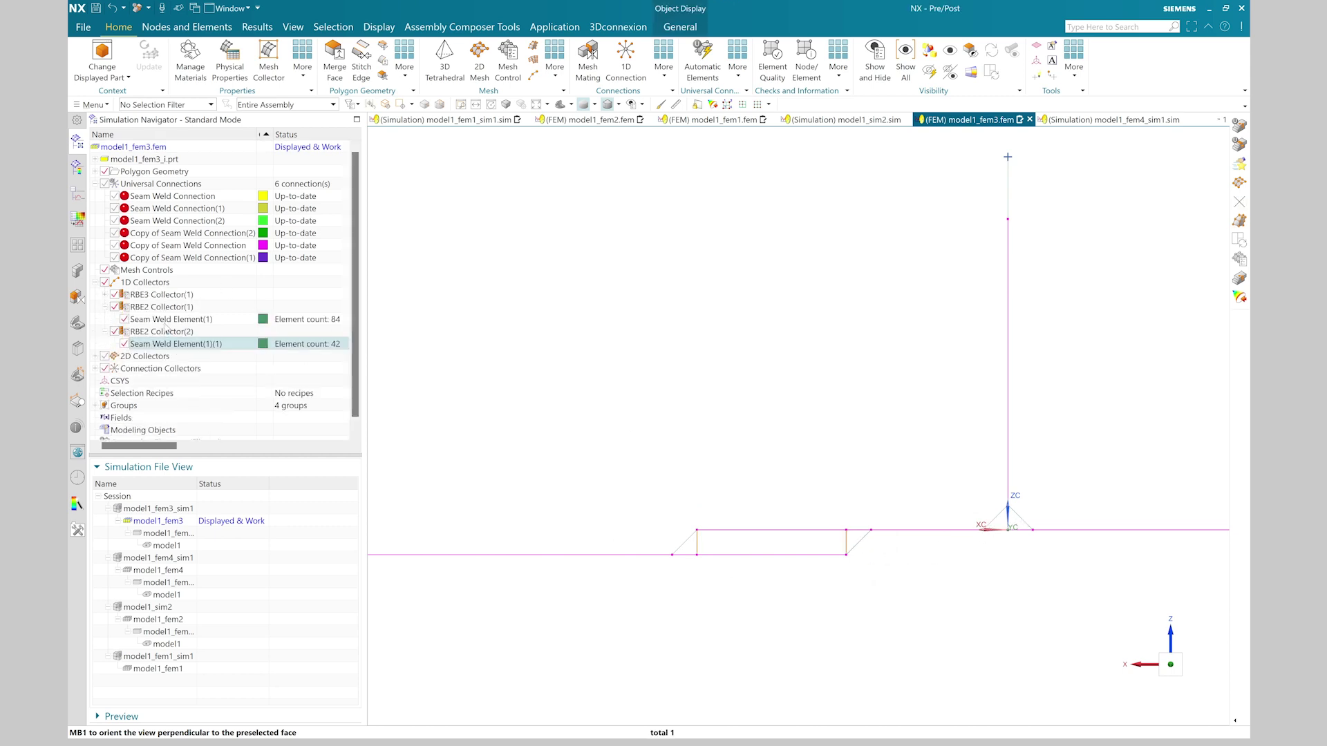
pyautogui.keyDown('ctrl'); pyautogui.click(166, 319); pyautogui.keyUp('ctrl')
pyautogui.hotkey('ctrl', 'j')
pyautogui.click(297, 181)
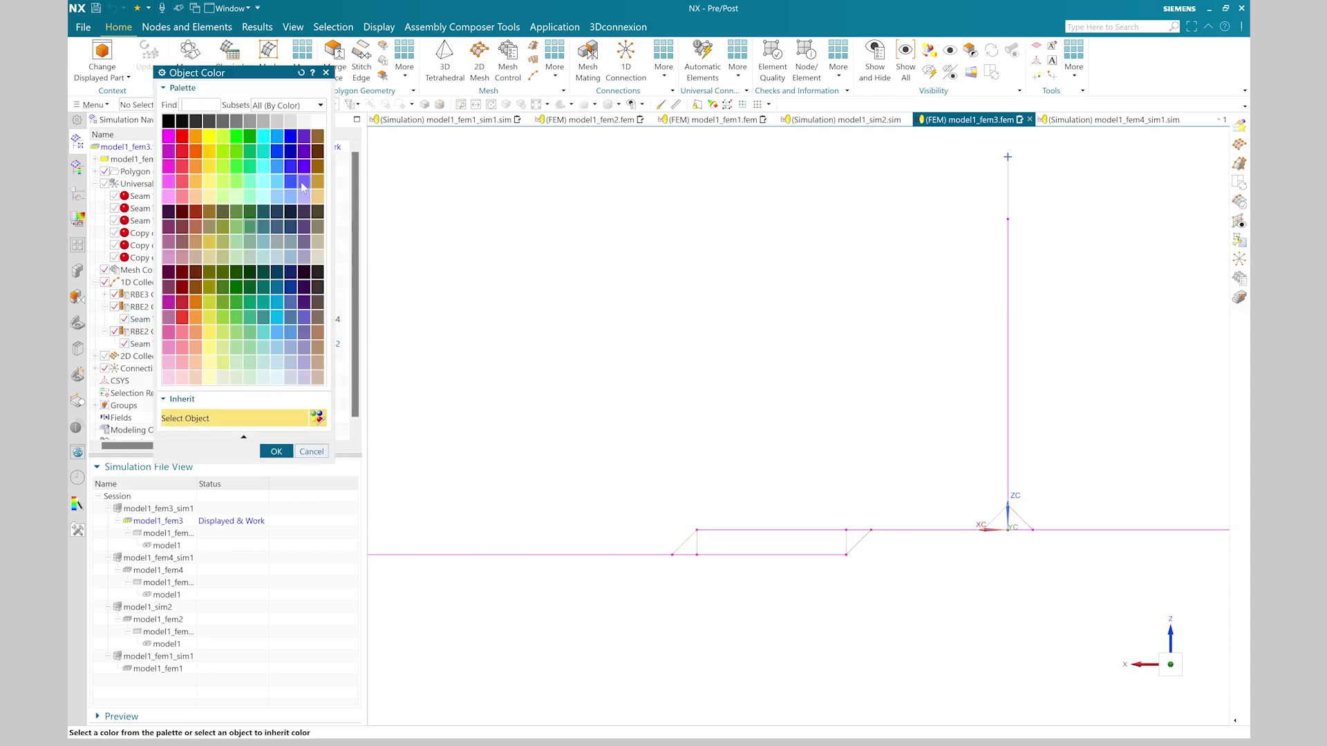
pyautogui.click(208, 150)
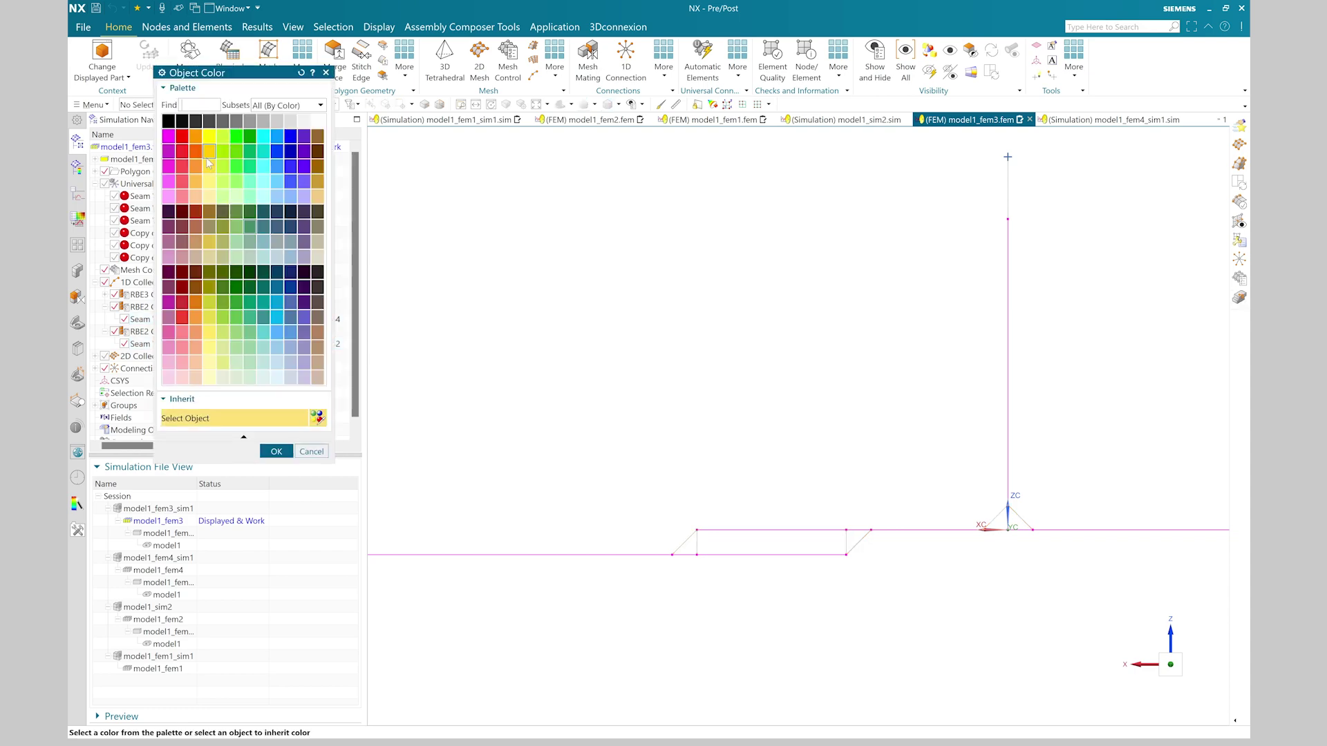
pyautogui.click(276, 451)
pyautogui.click(241, 386)
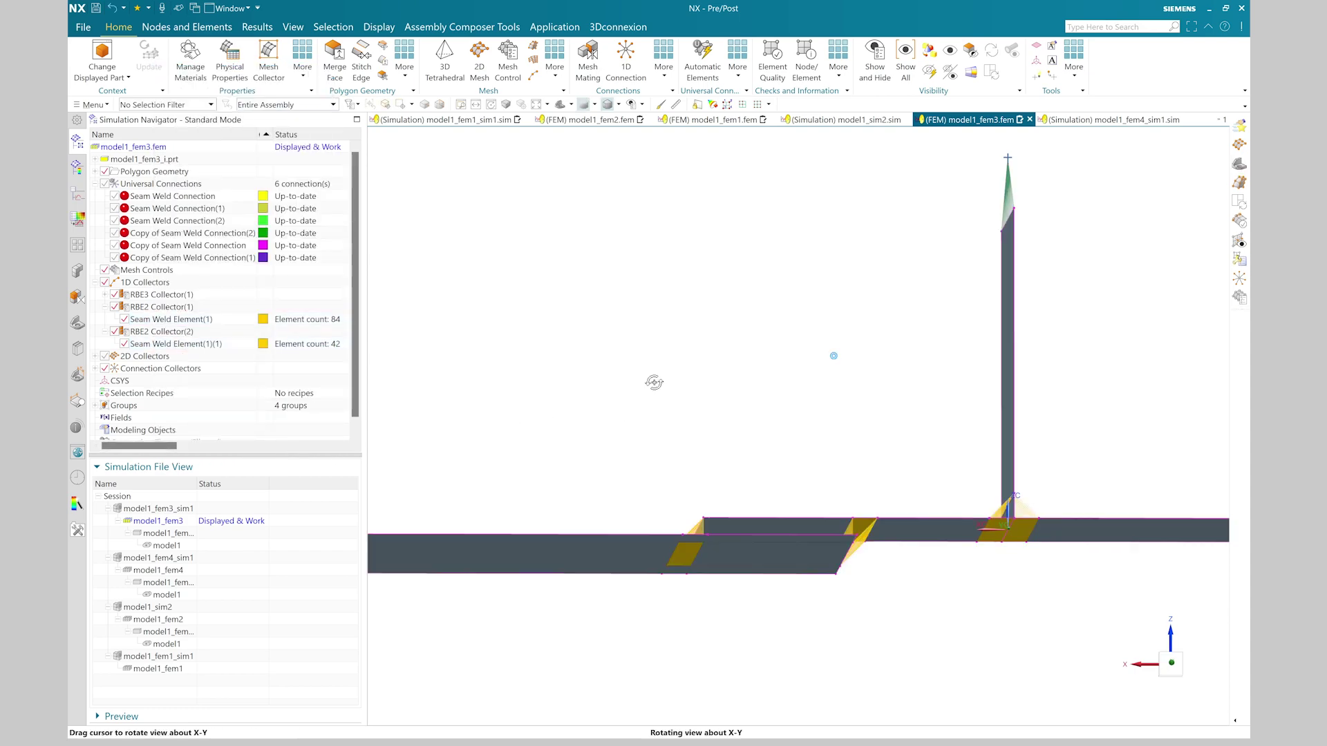
pyautogui.moveTo(652, 389)
pyautogui.mouseDown(button='middle')
pyautogui.moveTo(674, 383)
pyautogui.moveTo(673, 407)
pyautogui.mouseUp(button='middle')
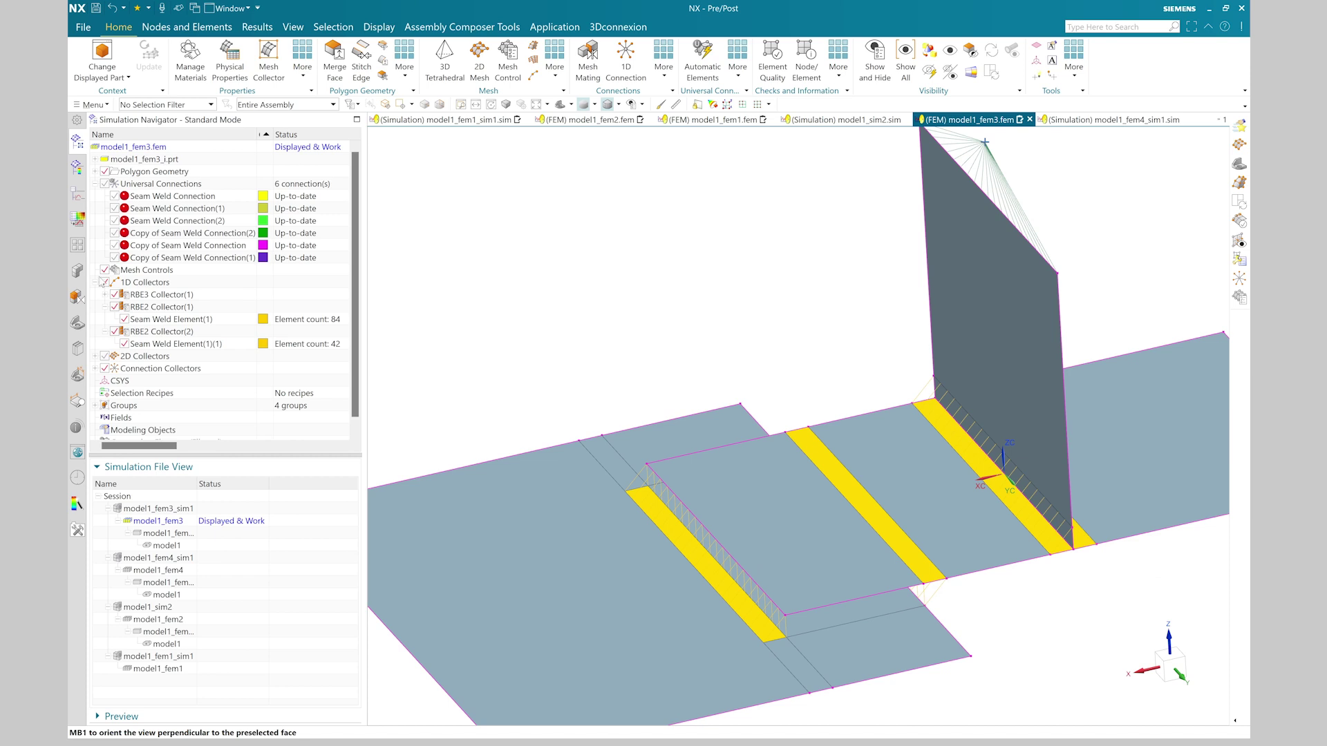
# Step: Show the 2D collectors' shell meshes, plot their thickness contours to check the plates, and return to the model
pyautogui.click(106, 358)
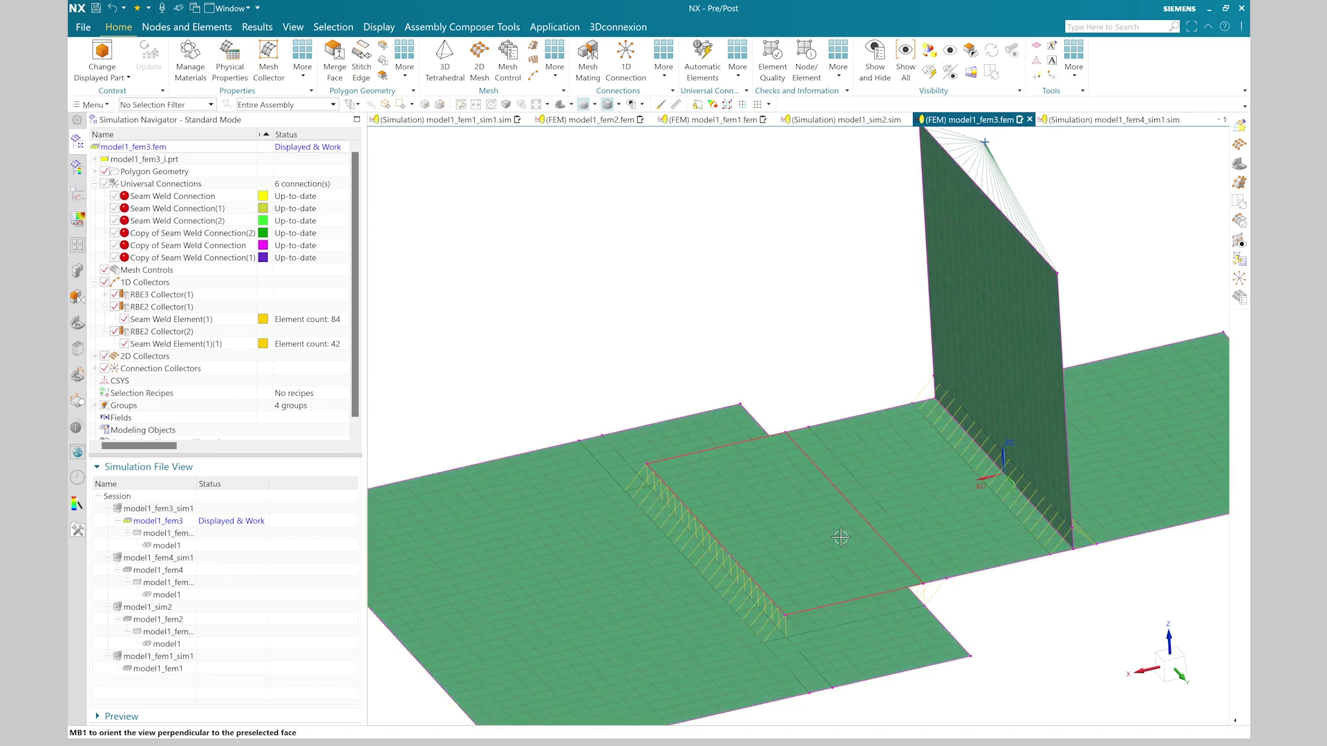
pyautogui.scroll(1, 843, 546)
pyautogui.scroll(1, 830, 512)
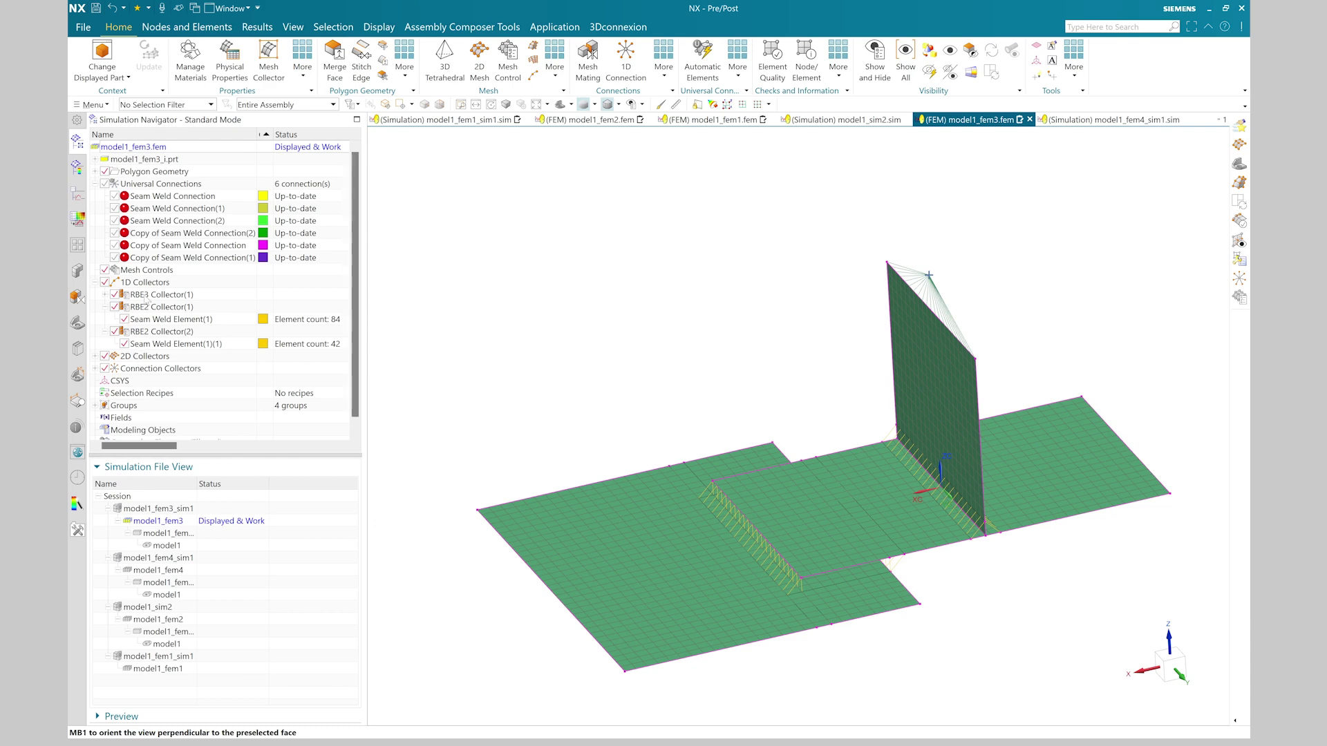
pyautogui.rightClick(141, 357)
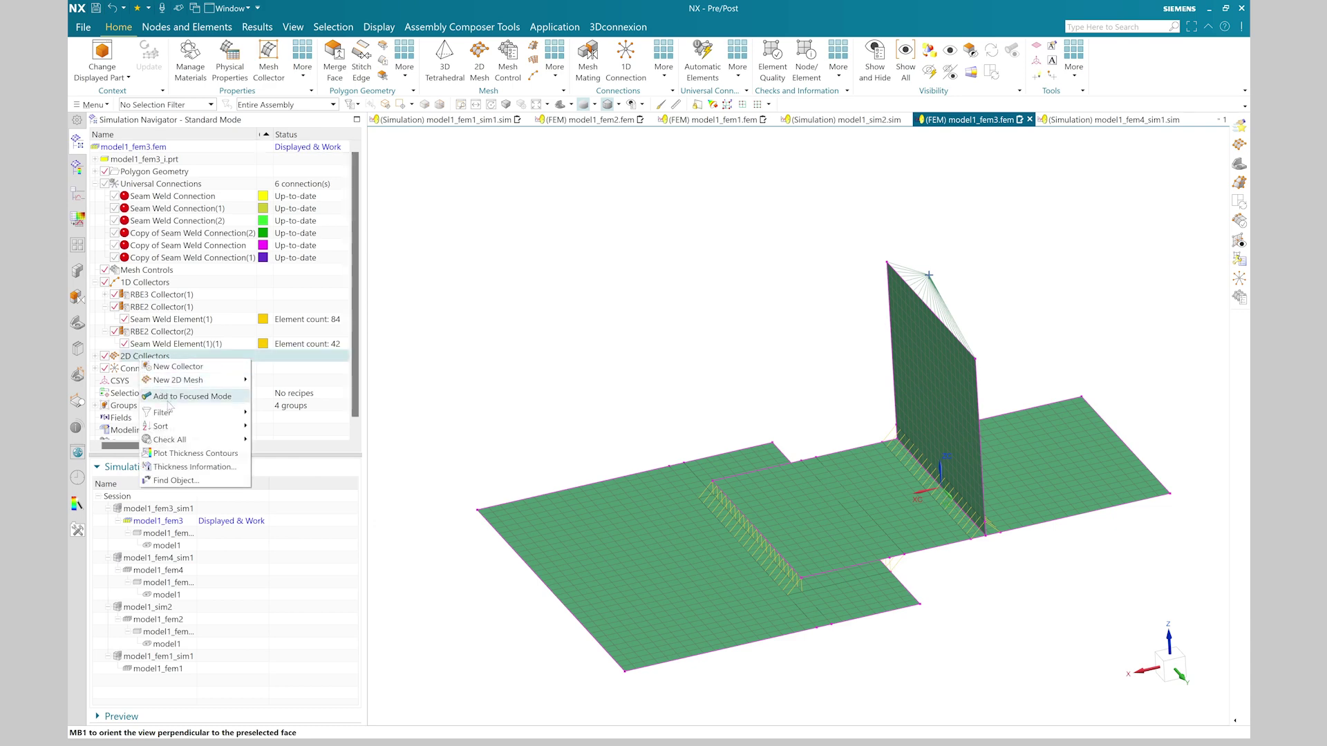
pyautogui.click(196, 453)
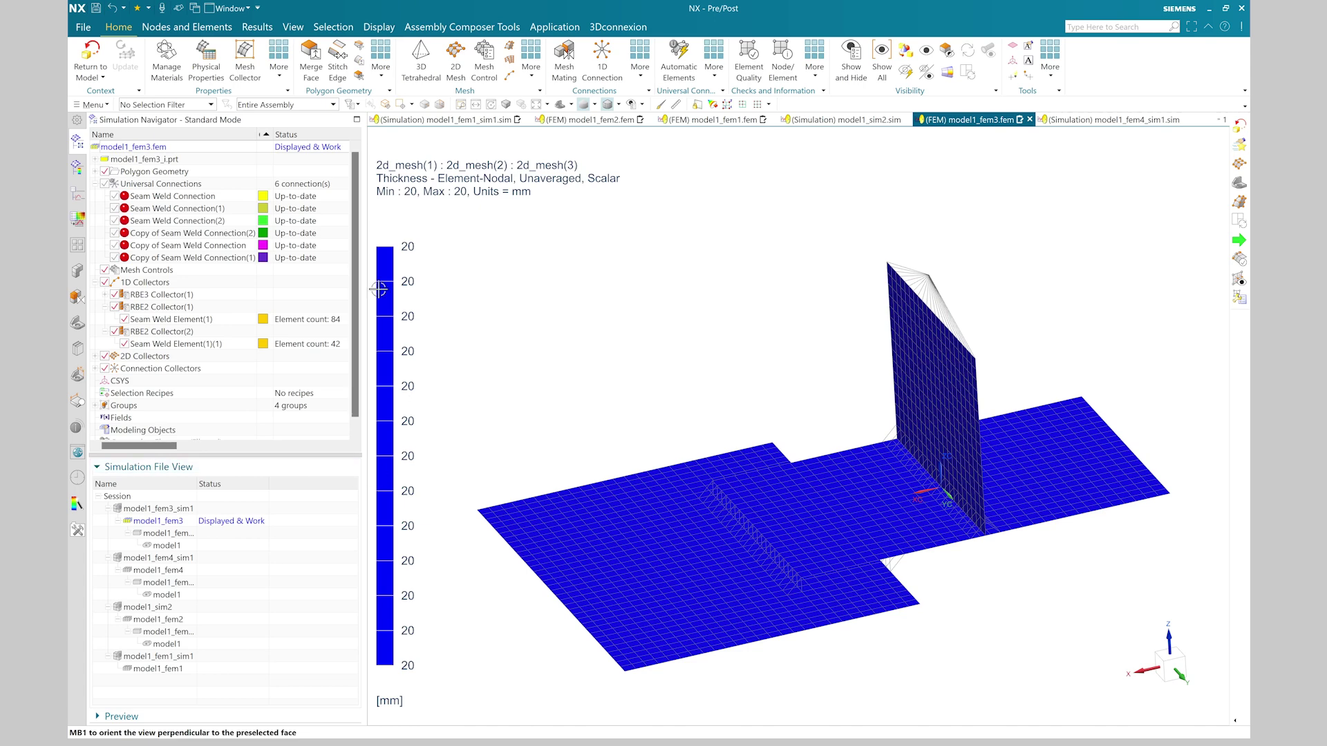
pyautogui.click(92, 56)
# Step: Display model1_fem4 and show its universal seam weld connections on the meshed plates
pyautogui.doubleClick(173, 571)
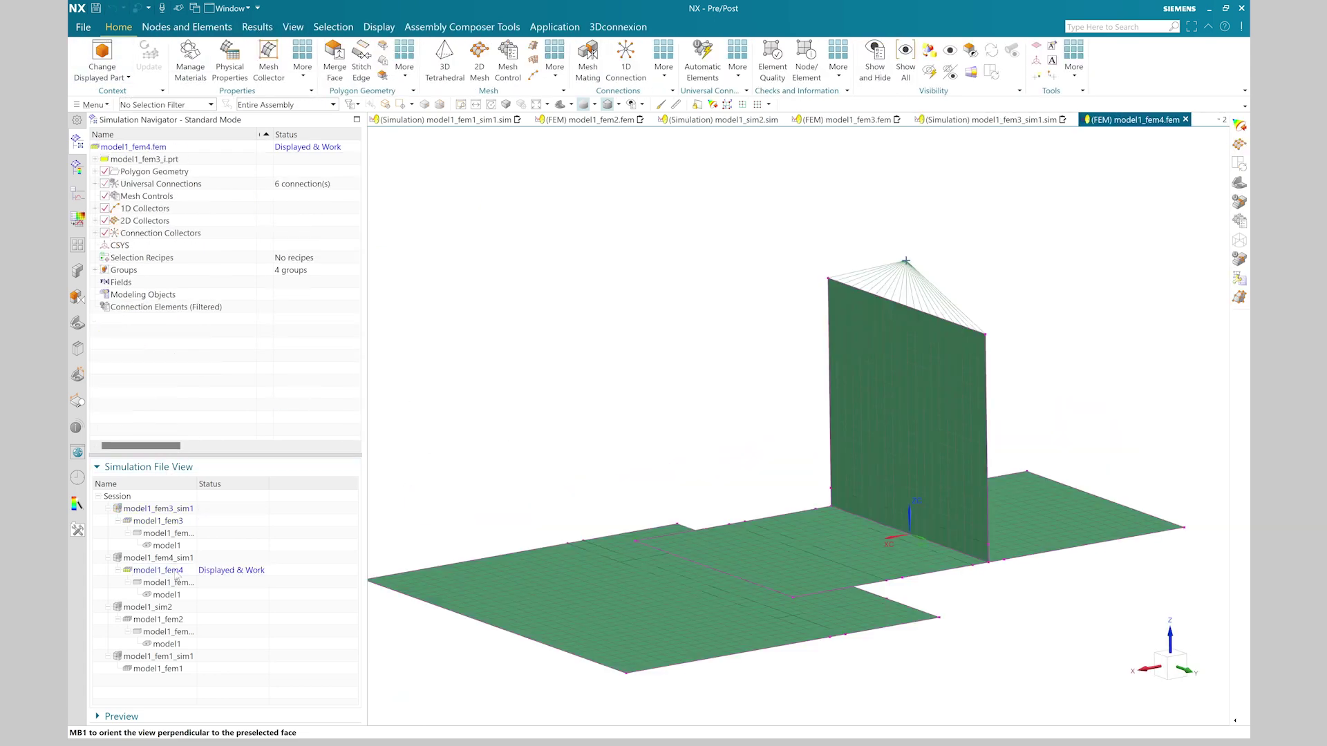
pyautogui.moveTo(806, 541); pyautogui.dragTo(829, 555, button='middle')
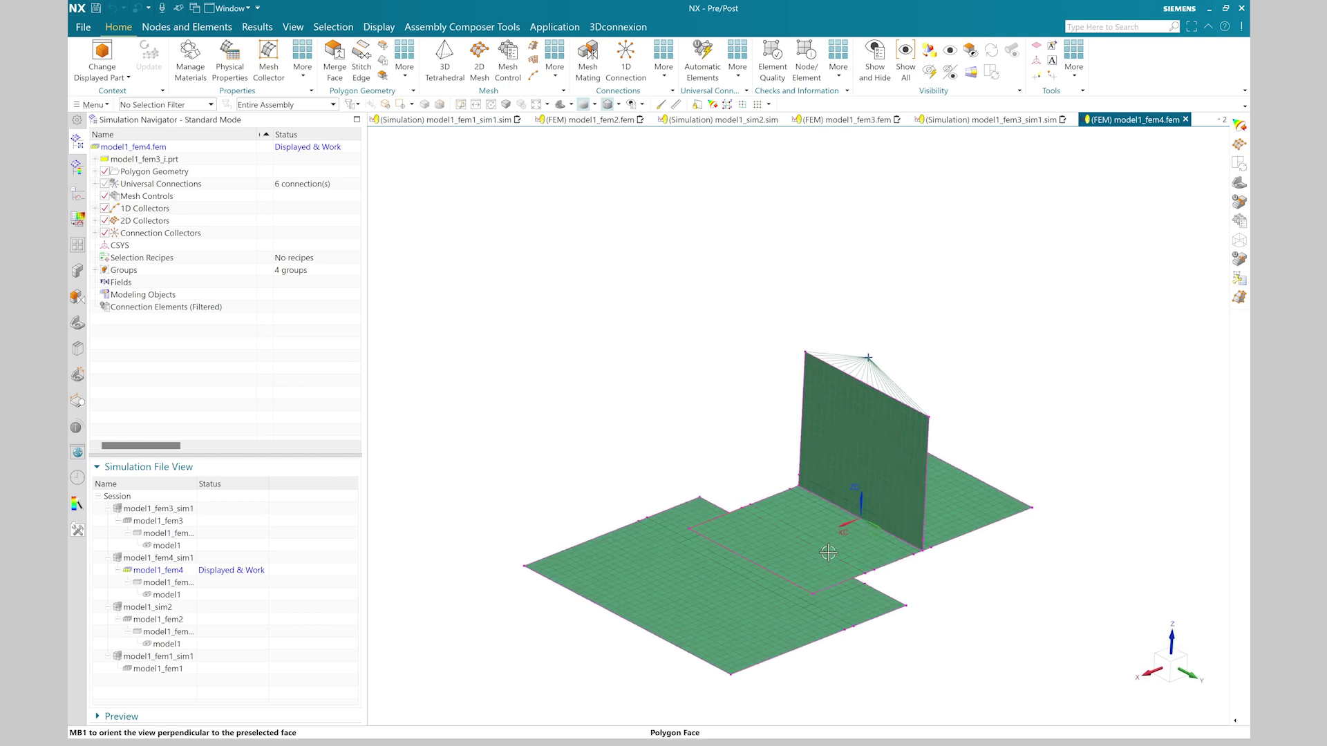
pyautogui.click(96, 184)
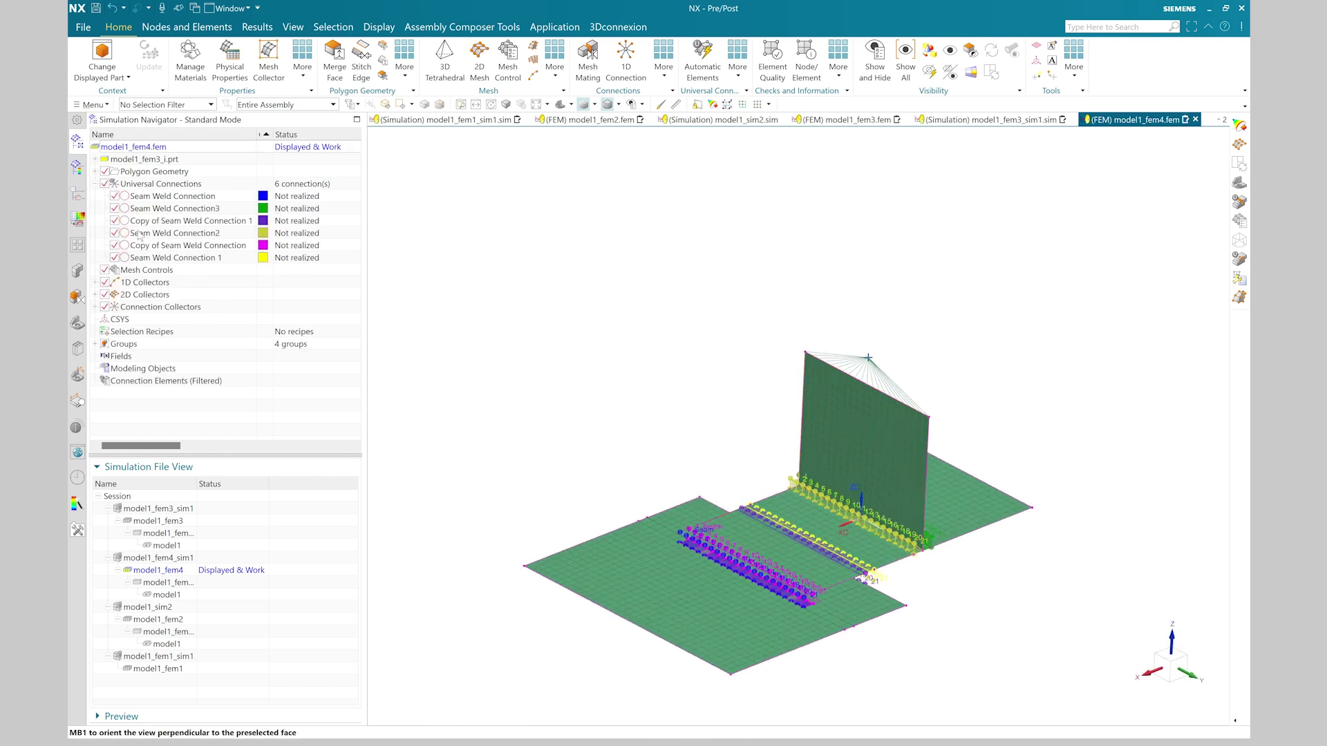
pyautogui.scroll(2, 798, 581)
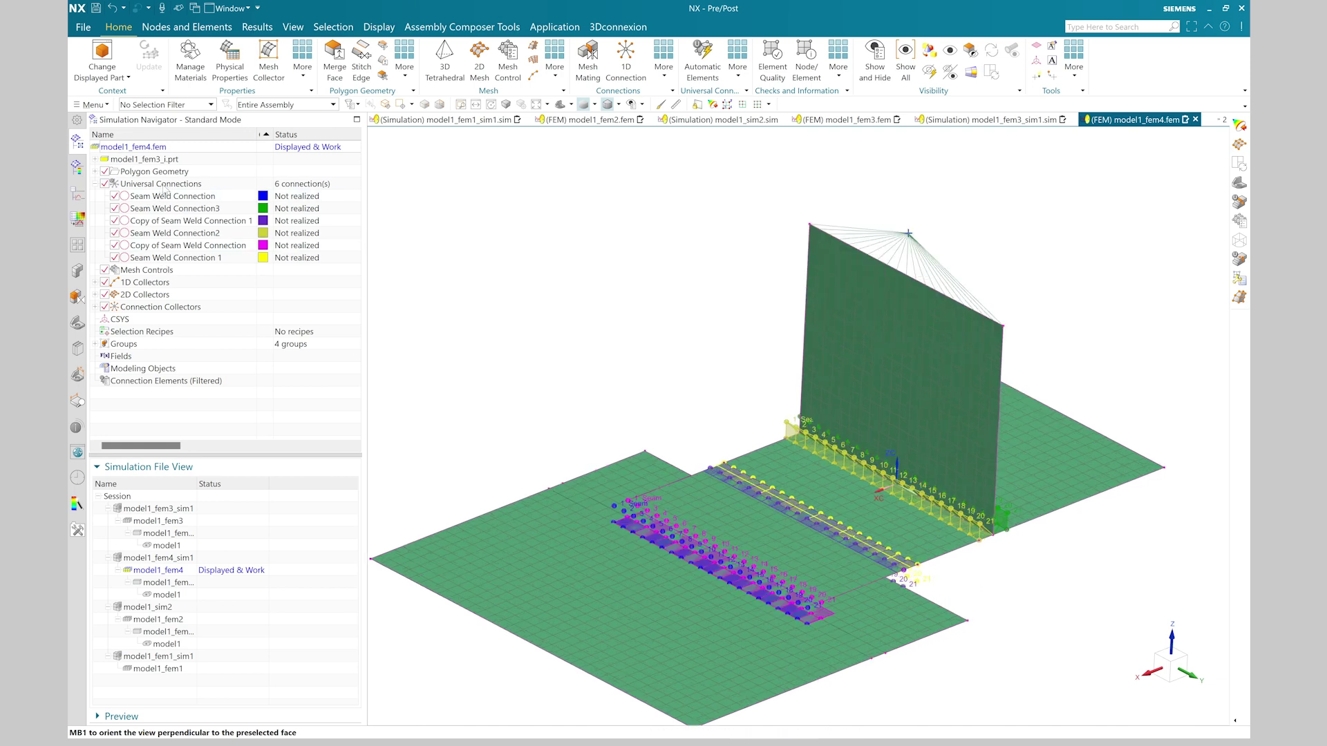
# Step: Realize all seam weld connections in model1_fem4 as CQUAD+RBE3 spider(s) elements and hide the universal connections
pyautogui.rightClick(164, 191)
pyautogui.click(194, 223)
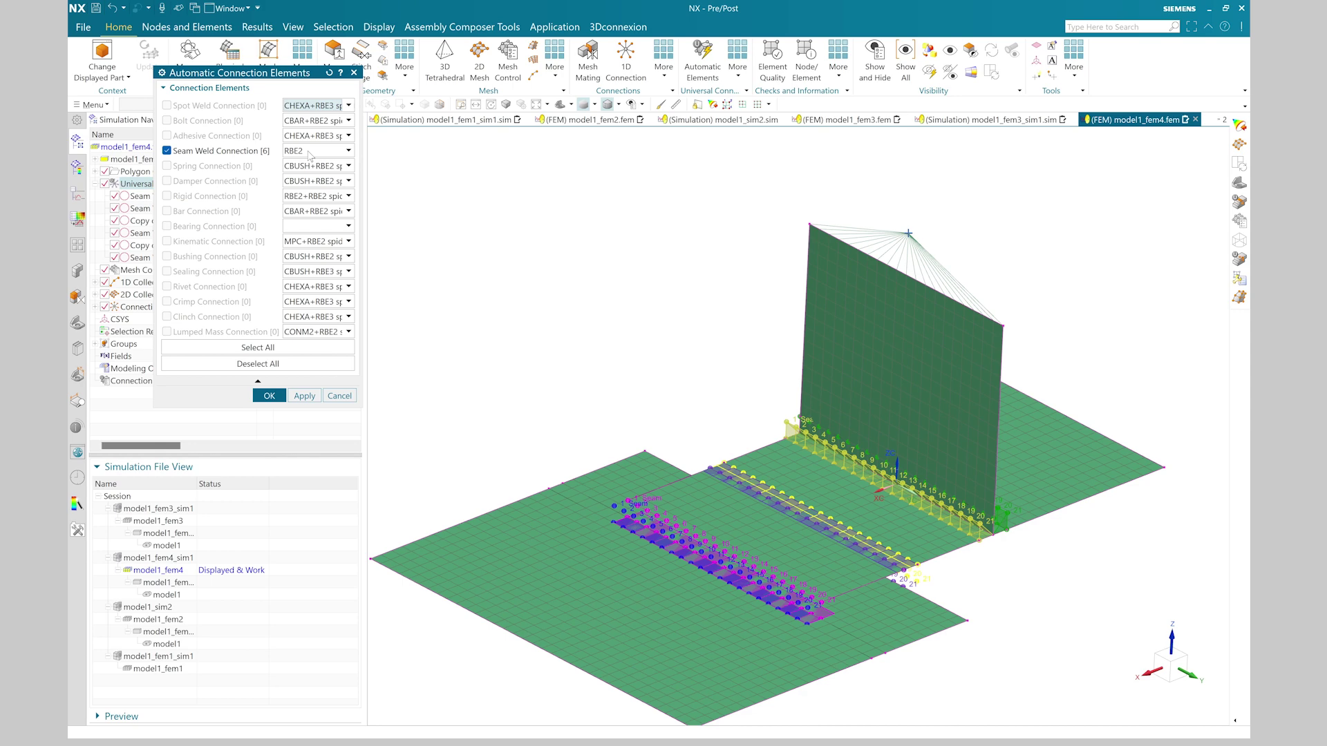
pyautogui.click(310, 152)
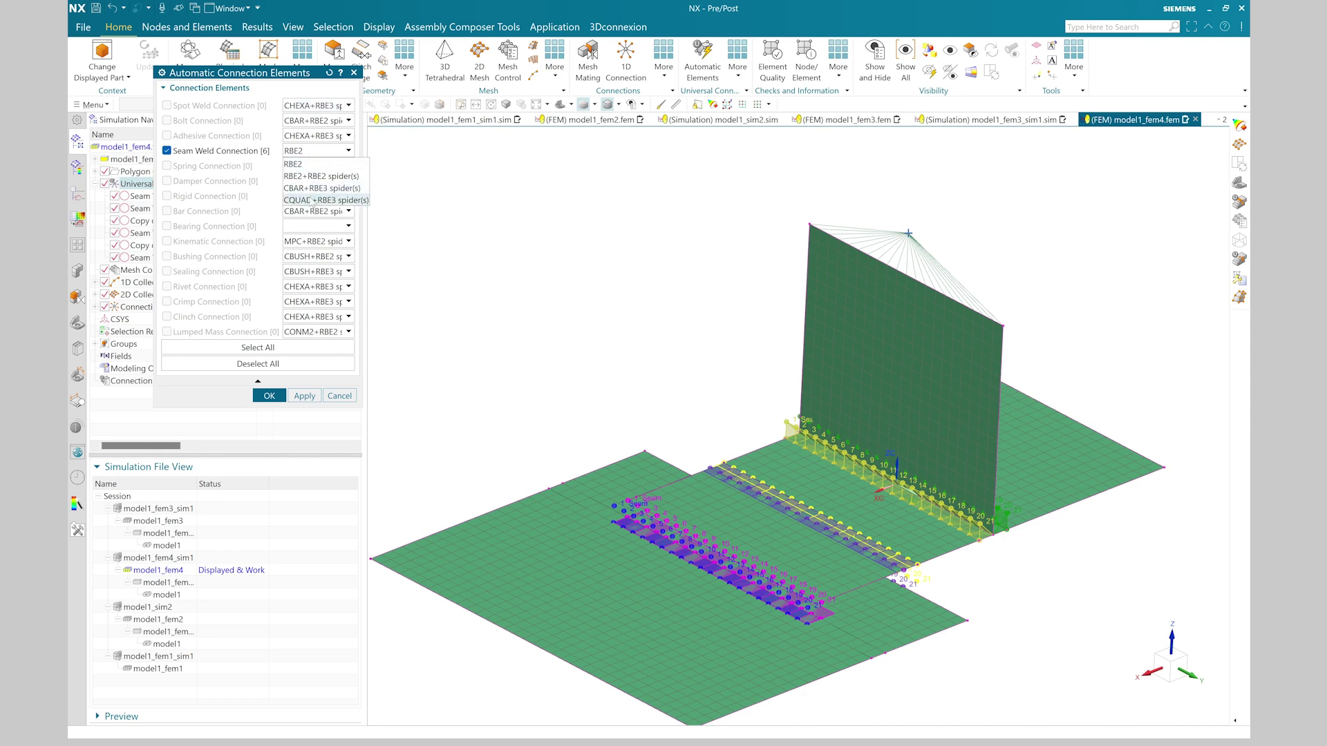
pyautogui.click(342, 200)
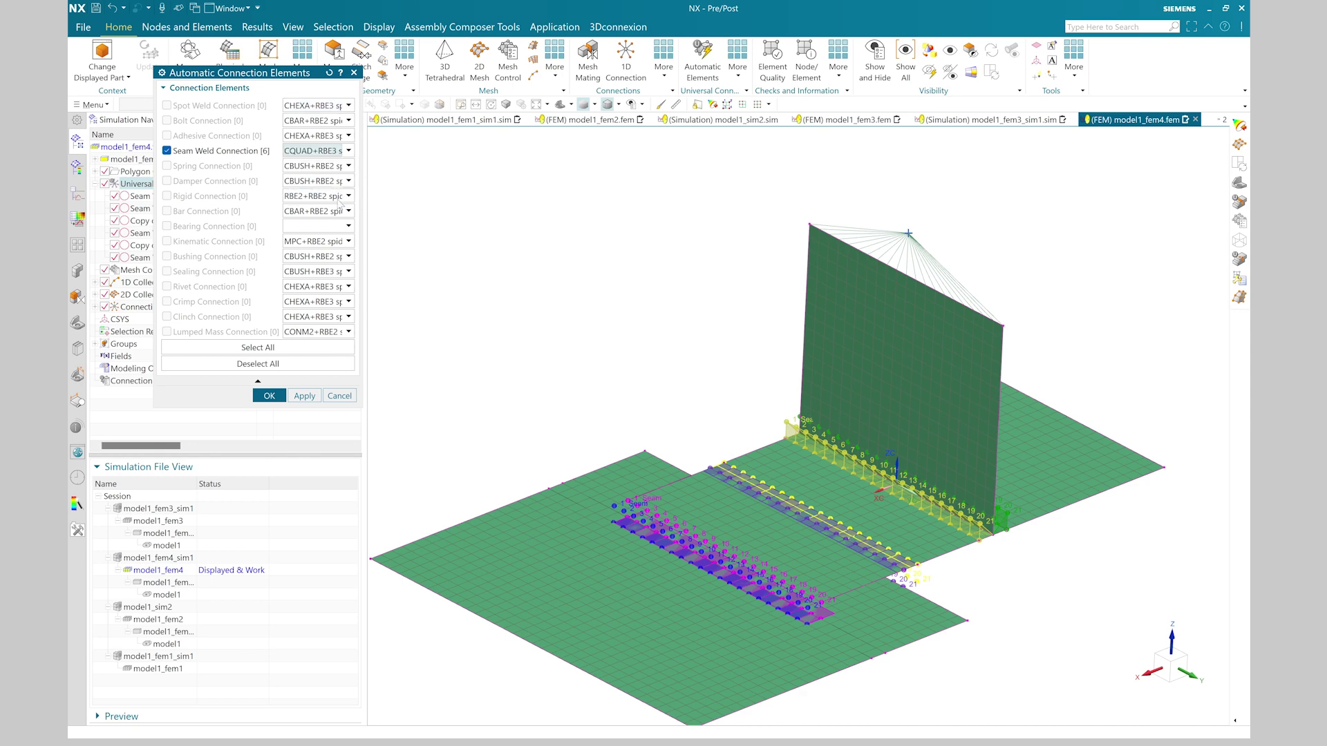
pyautogui.click(270, 397)
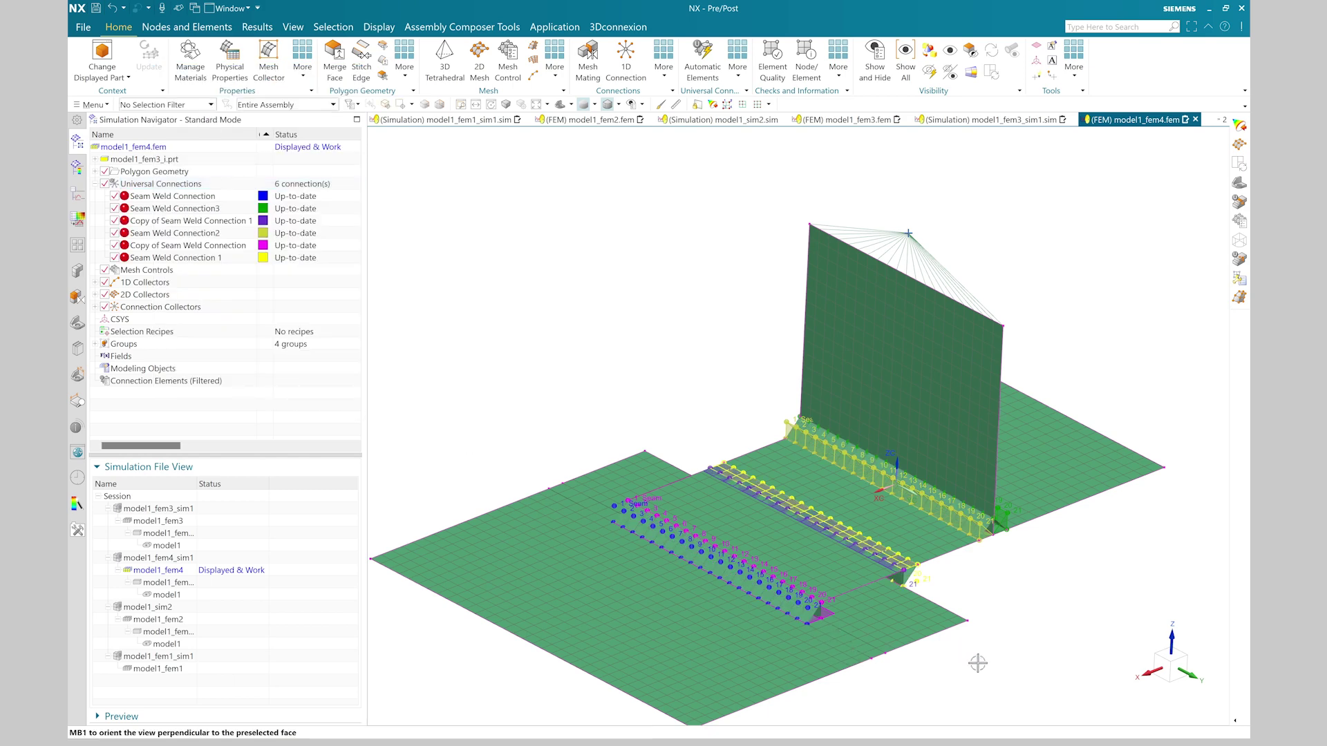
pyautogui.click(1160, 669)
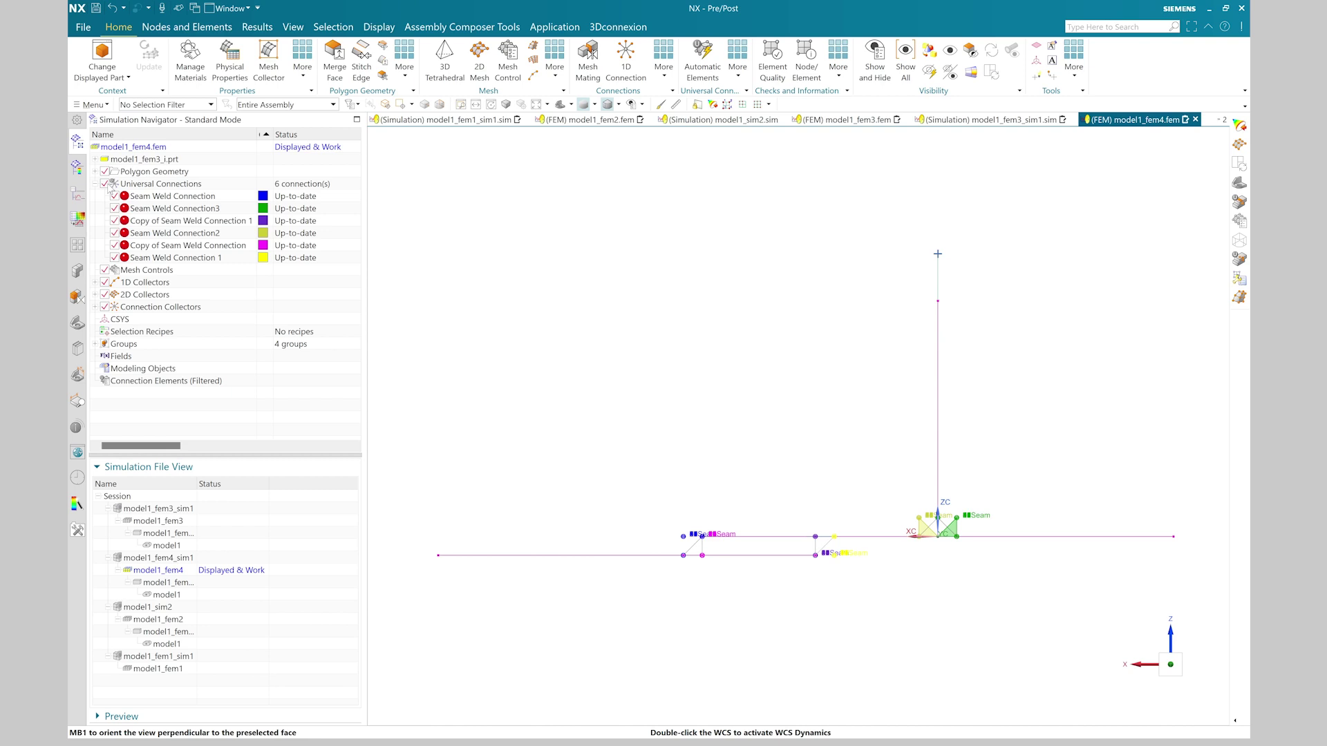
pyautogui.moveTo(714, 578); pyautogui.dragTo(729, 587, button='middle')
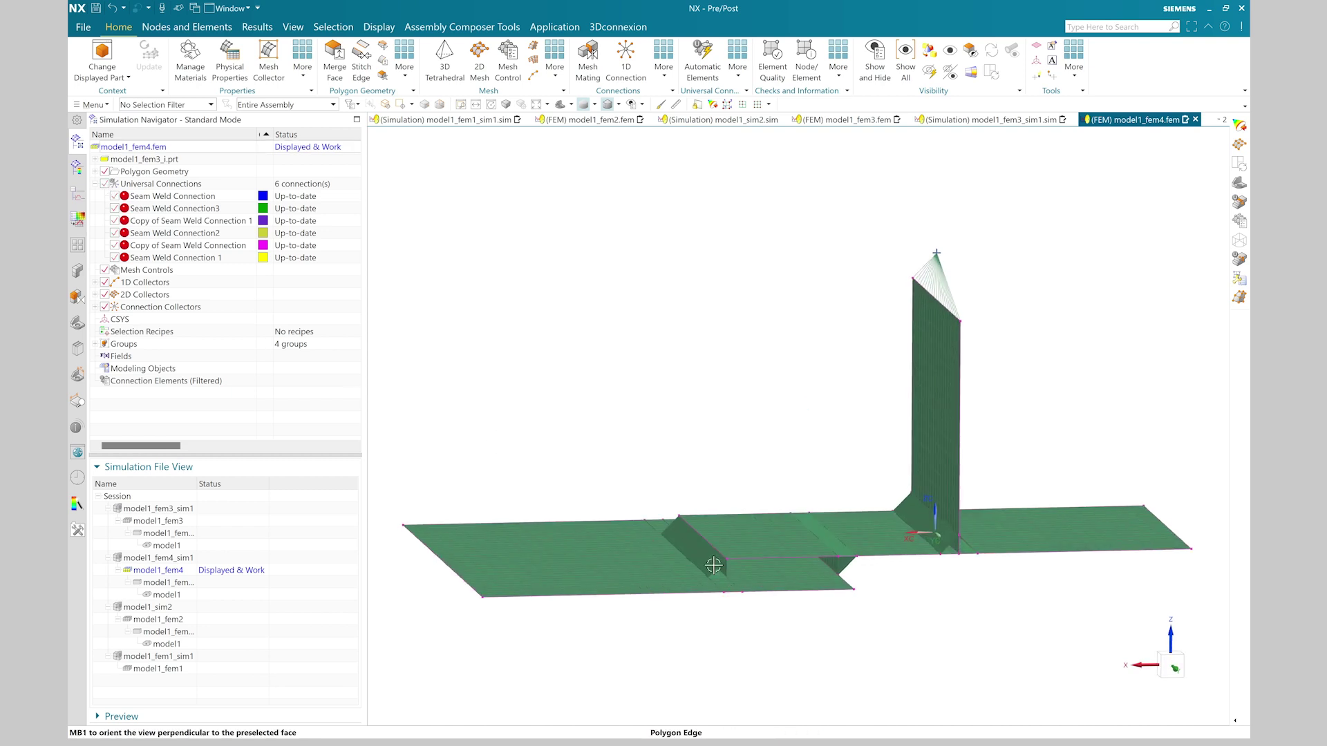
# Step: Change the display color of the Seam Weld Element(1) mesh in Thin Shell(2) to golden yellow
pyautogui.click(96, 294)
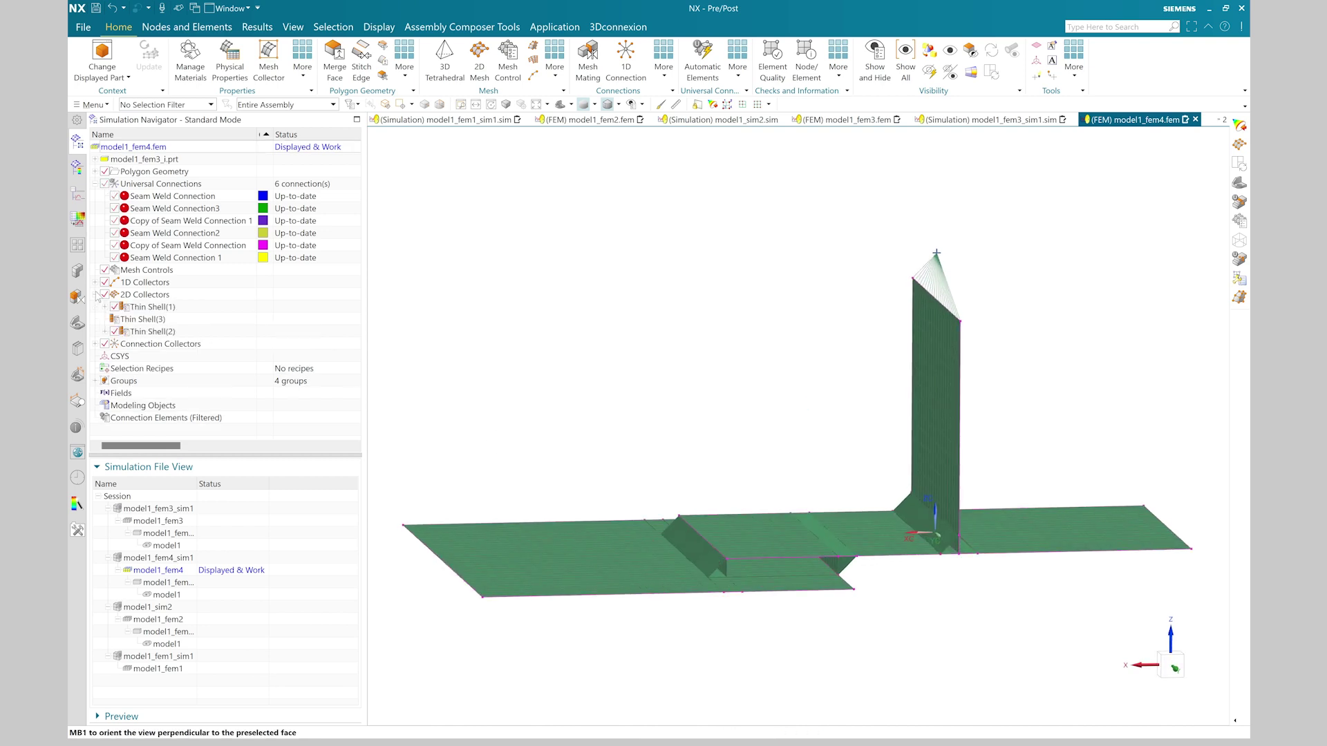
pyautogui.click(106, 332)
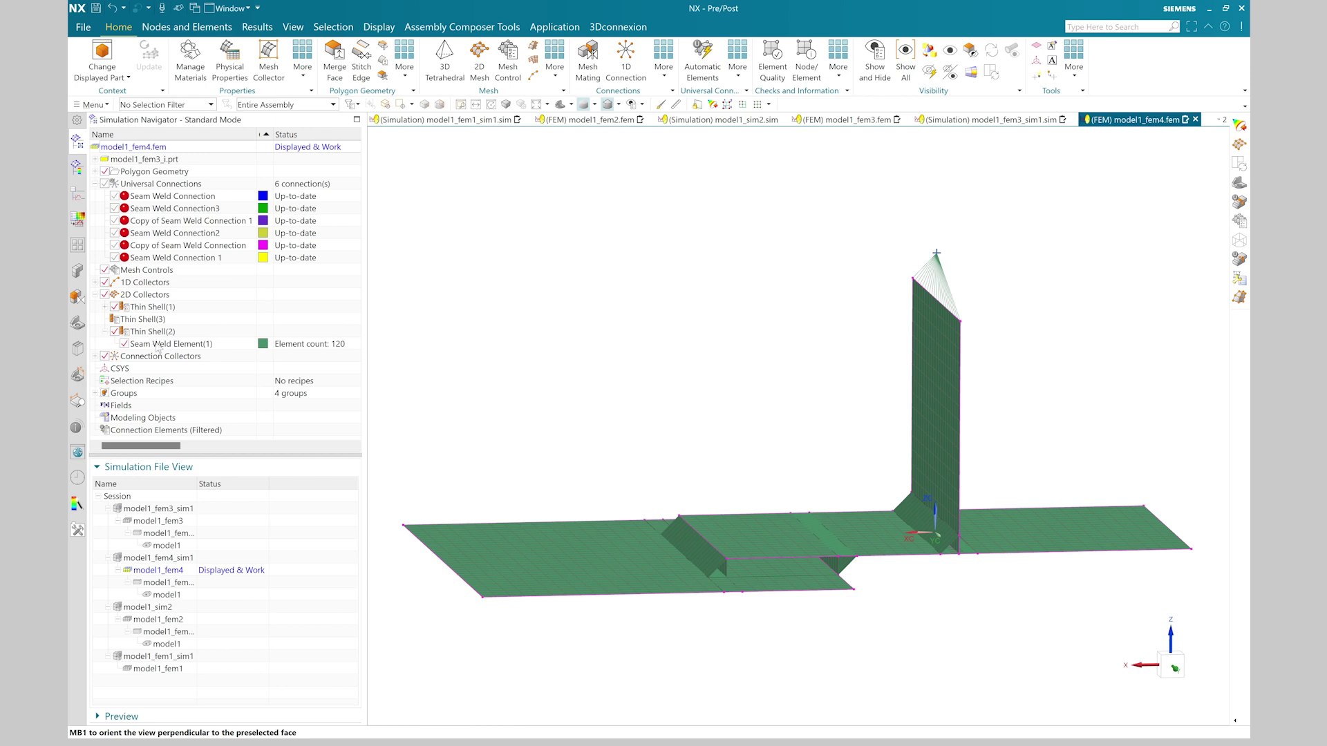
pyautogui.click(264, 345)
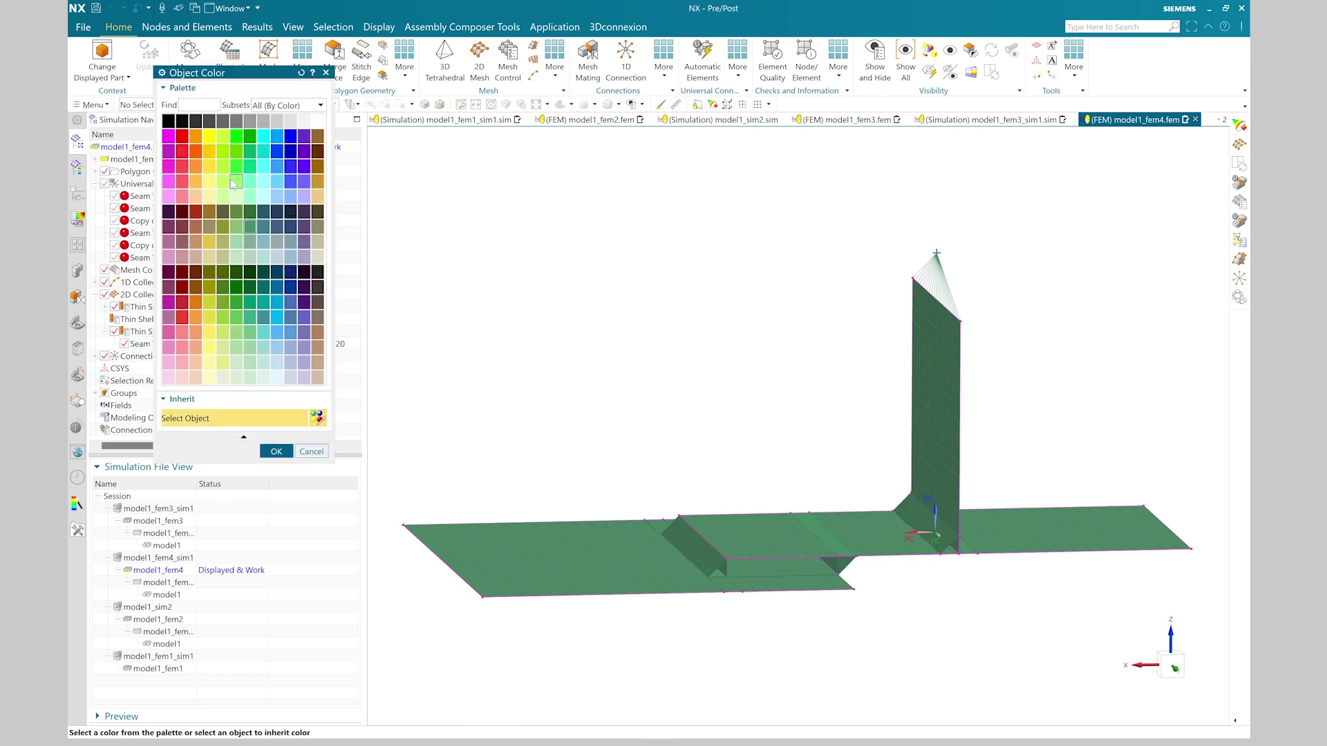
pyautogui.click(276, 451)
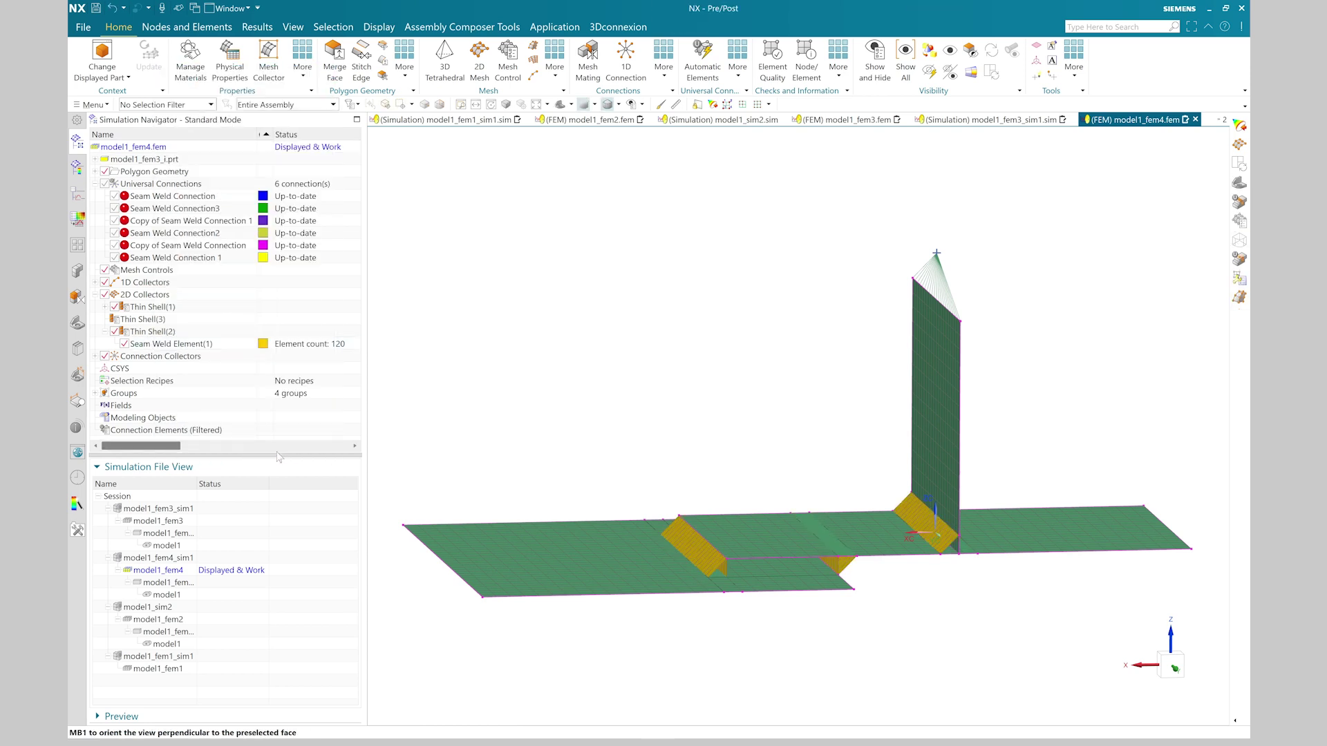
pyautogui.moveTo(798, 594)
pyautogui.mouseDown(button='middle')
pyautogui.moveTo(823, 629)
pyautogui.moveTo(809, 610)
pyautogui.mouseUp(button='middle')
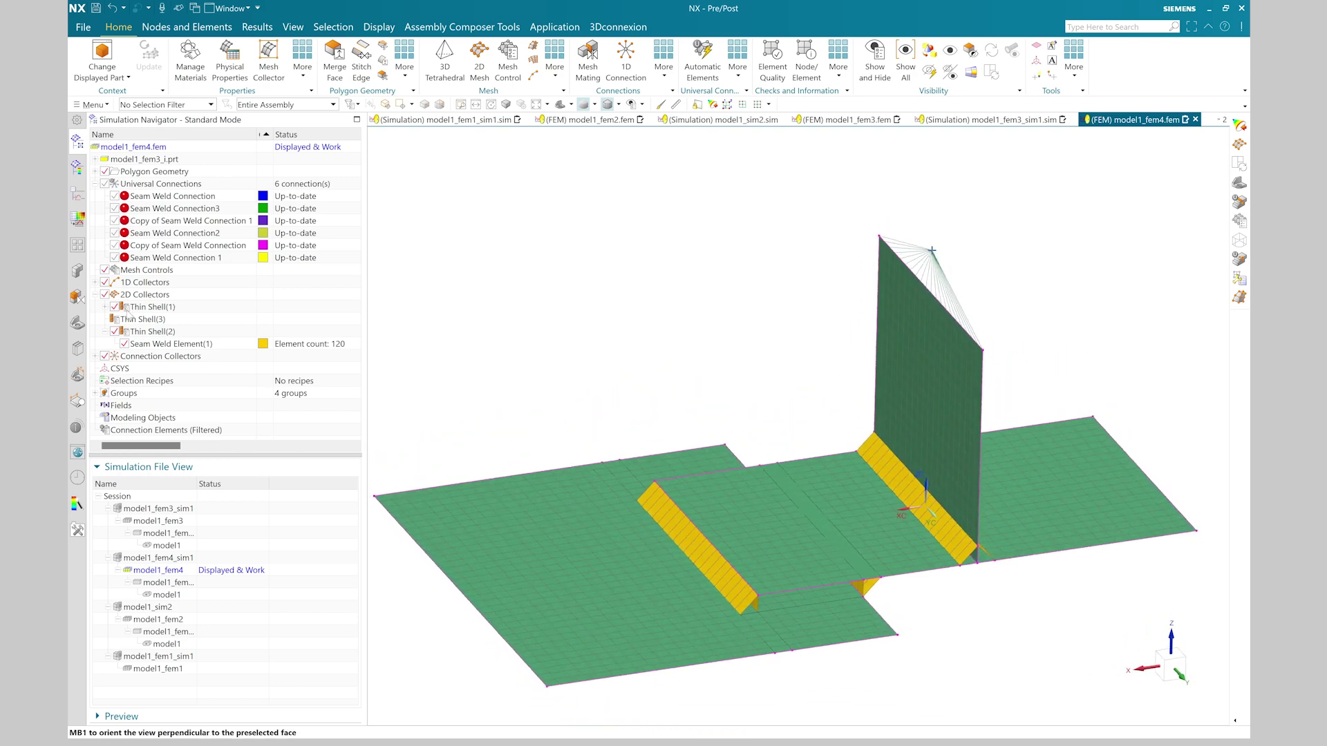
# Step: Highlight the Seam Weld Element(2) mesh in RBE3 Collector(2) to examine where the spider elements attach to the plates
pyautogui.click(96, 282)
pyautogui.click(106, 308)
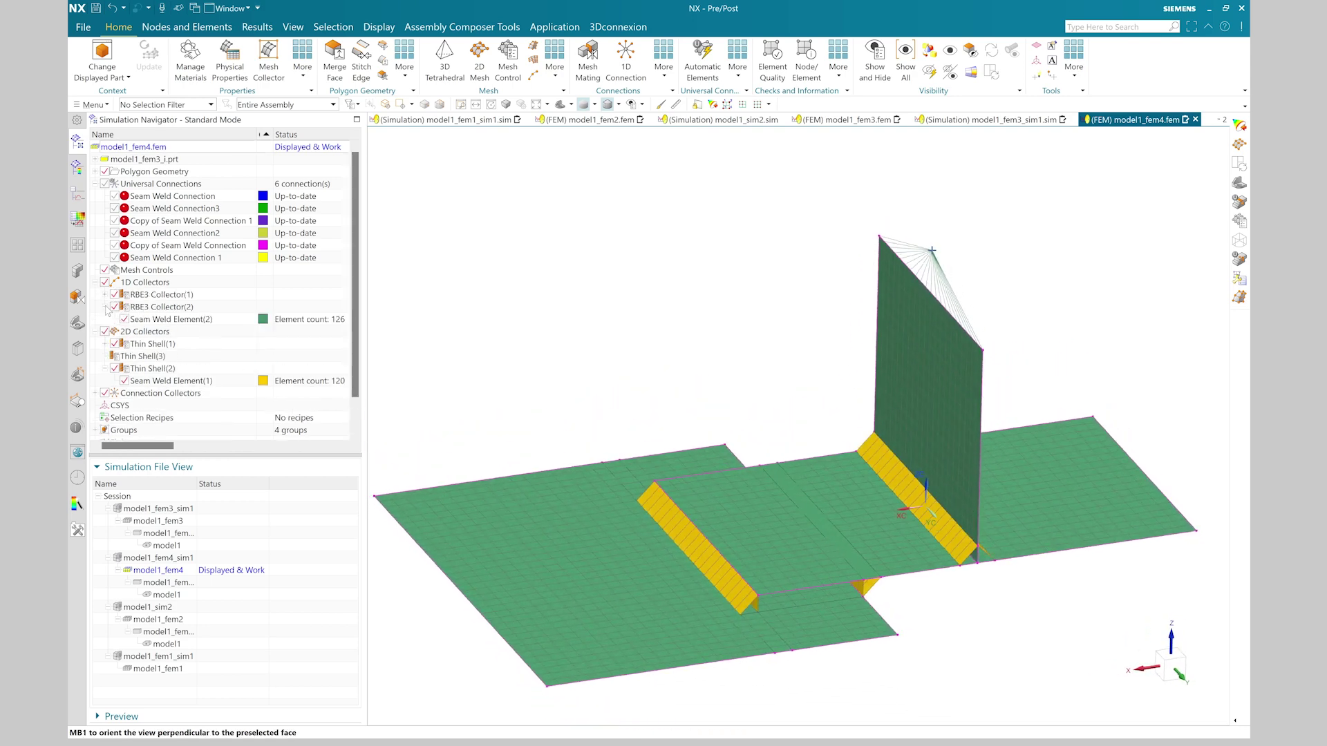
pyautogui.click(155, 321)
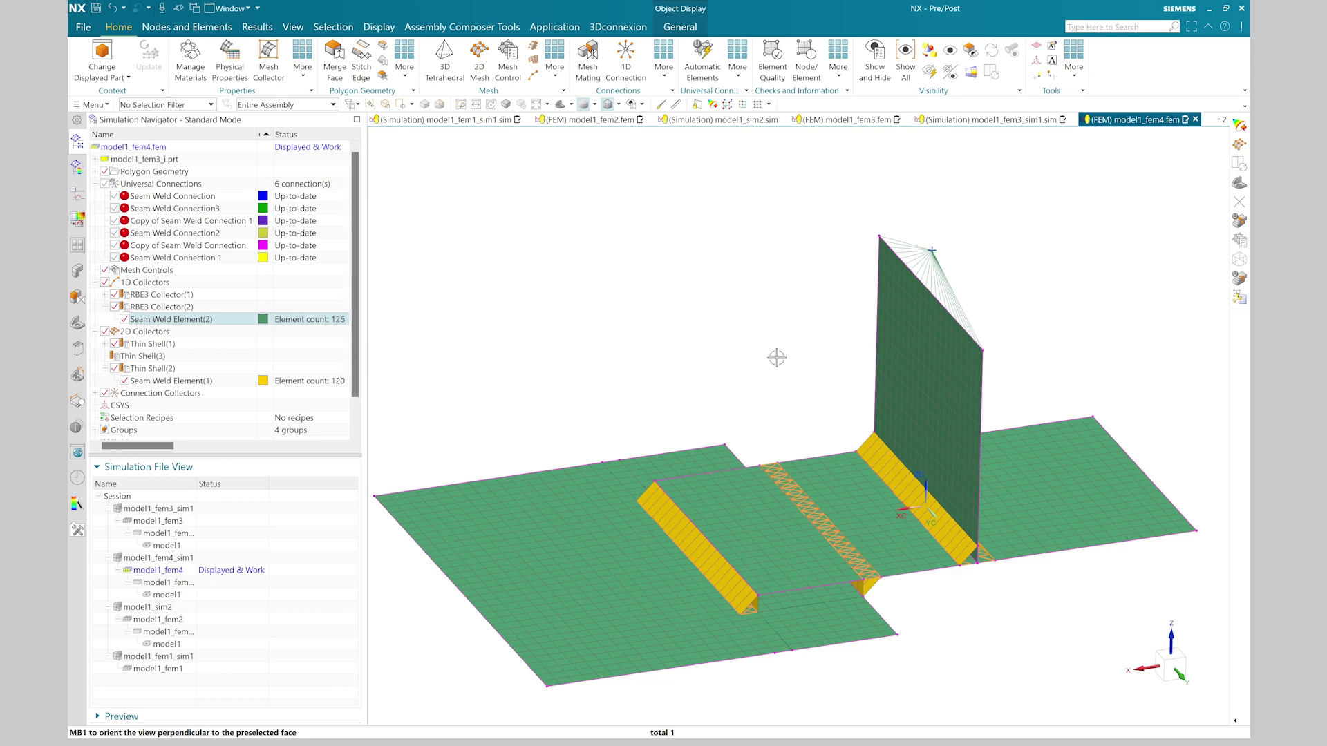
pyautogui.click(748, 367)
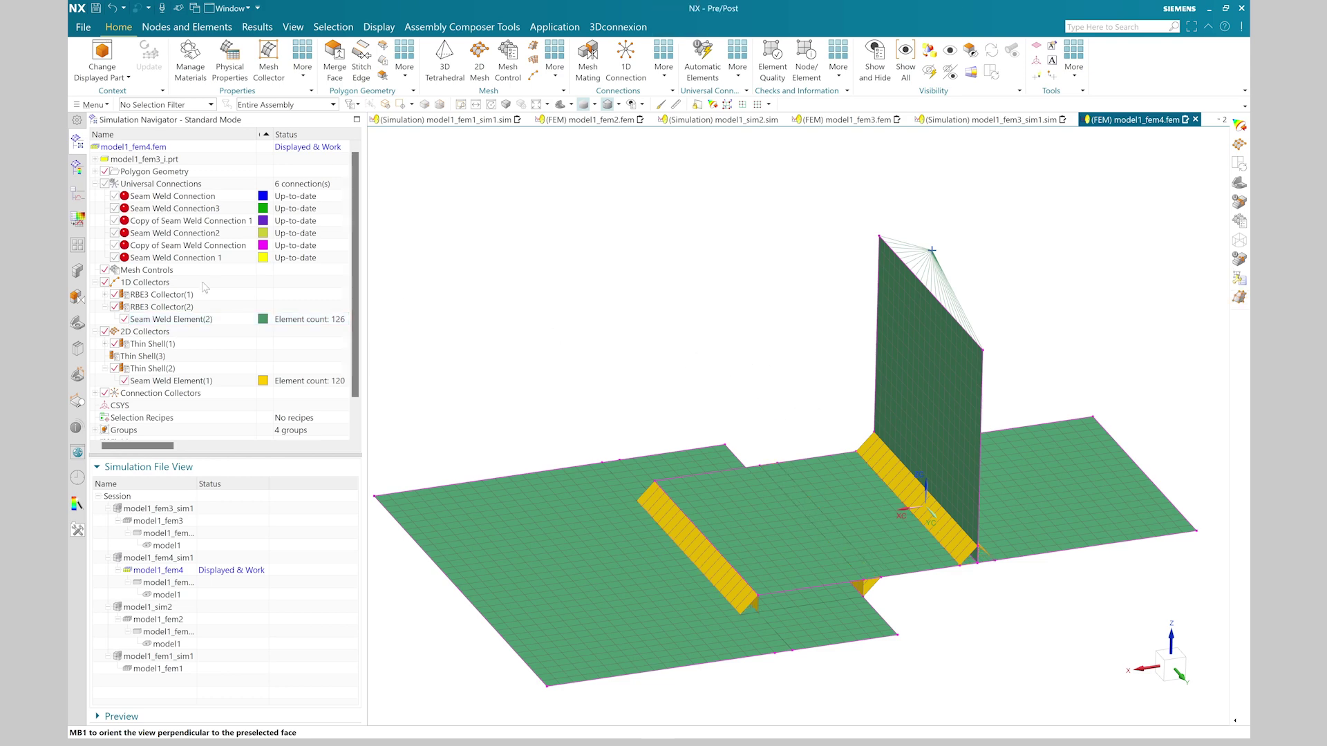
# Step: Collapse the 1D and 2D collectors, plot the 2D thickness contours including the weld shells, and return to the model
pyautogui.click(96, 283)
pyautogui.moveTo(649, 353)
pyautogui.mouseDown(button='middle')
pyautogui.moveTo(664, 335)
pyautogui.moveTo(654, 353)
pyautogui.mouseUp(button='middle')
pyautogui.click(97, 295)
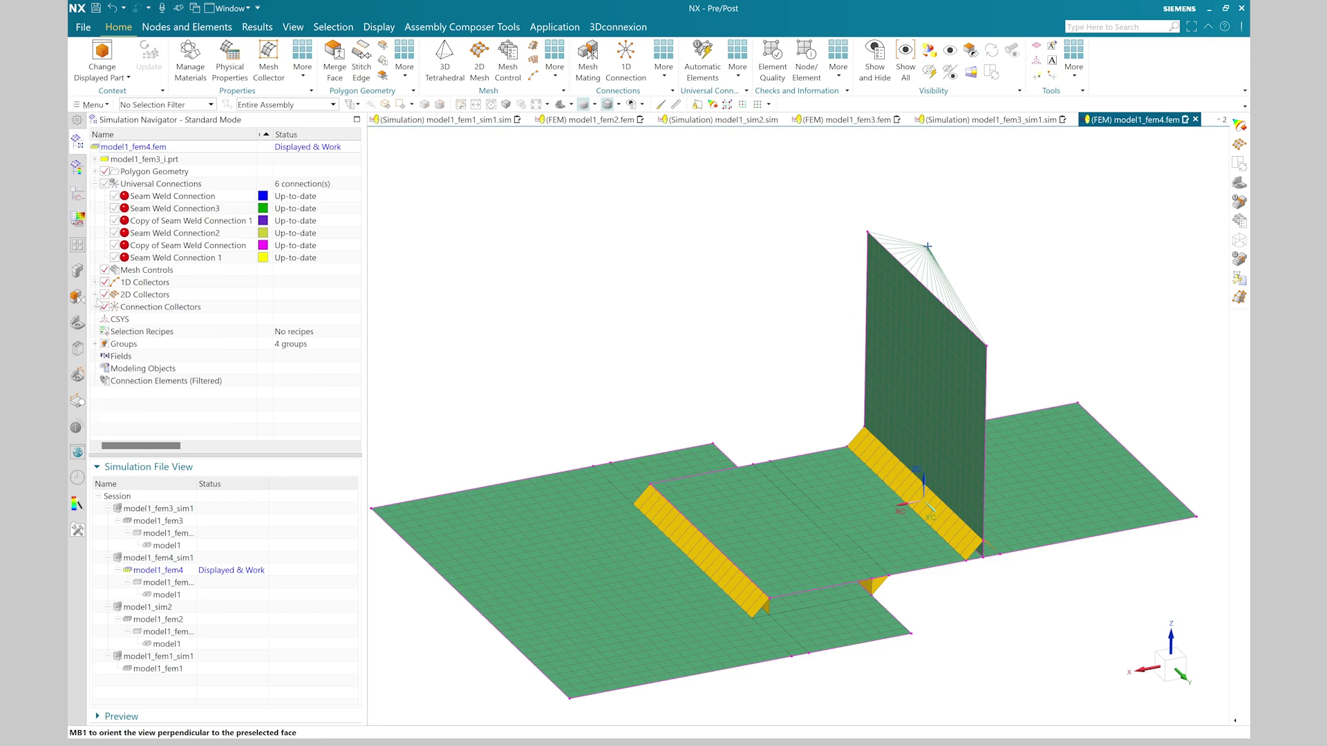
pyautogui.rightClick(158, 300)
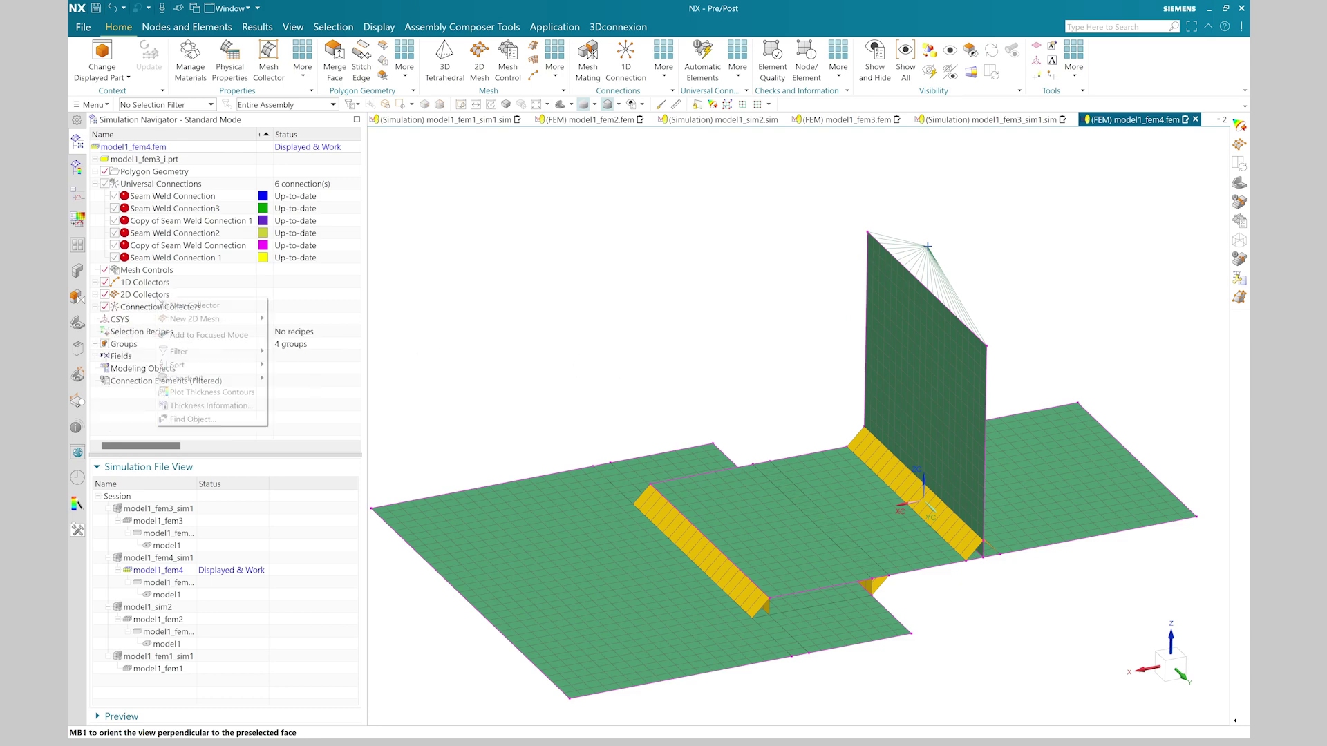
pyautogui.click(189, 392)
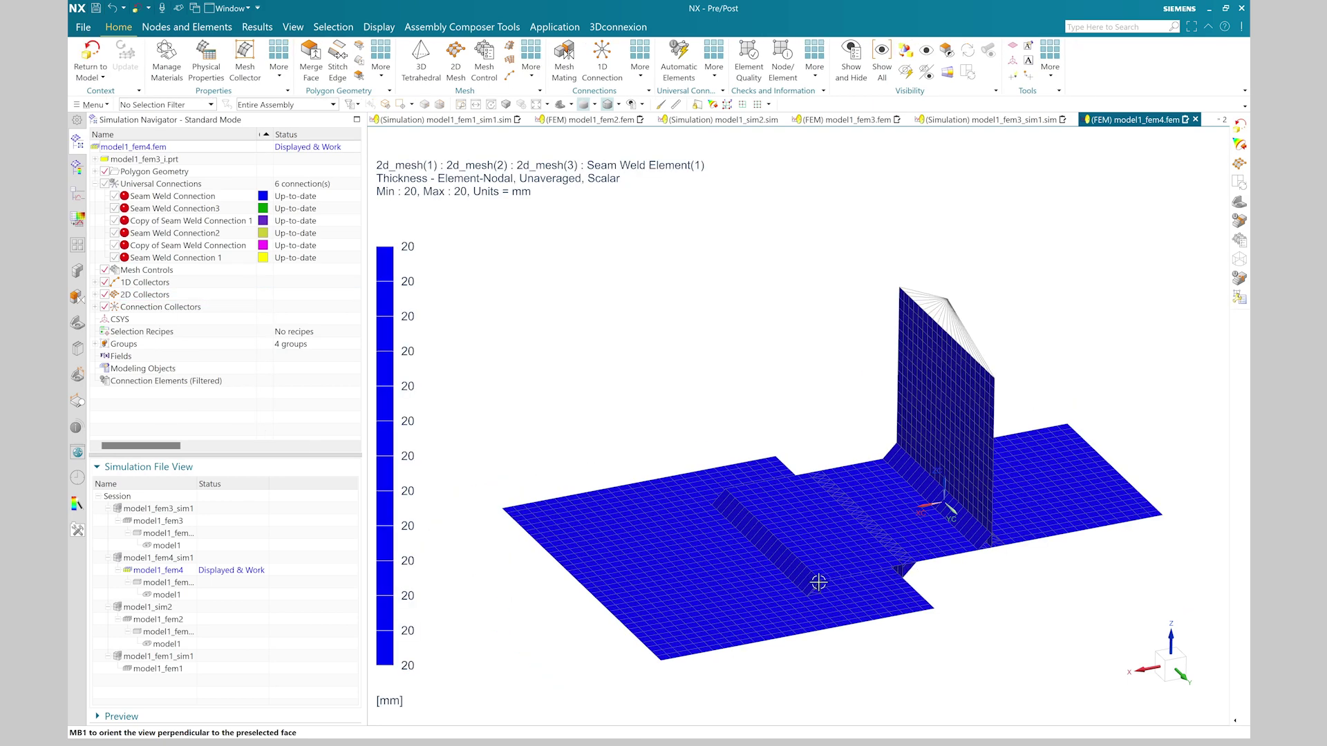
pyautogui.click(73, 61)
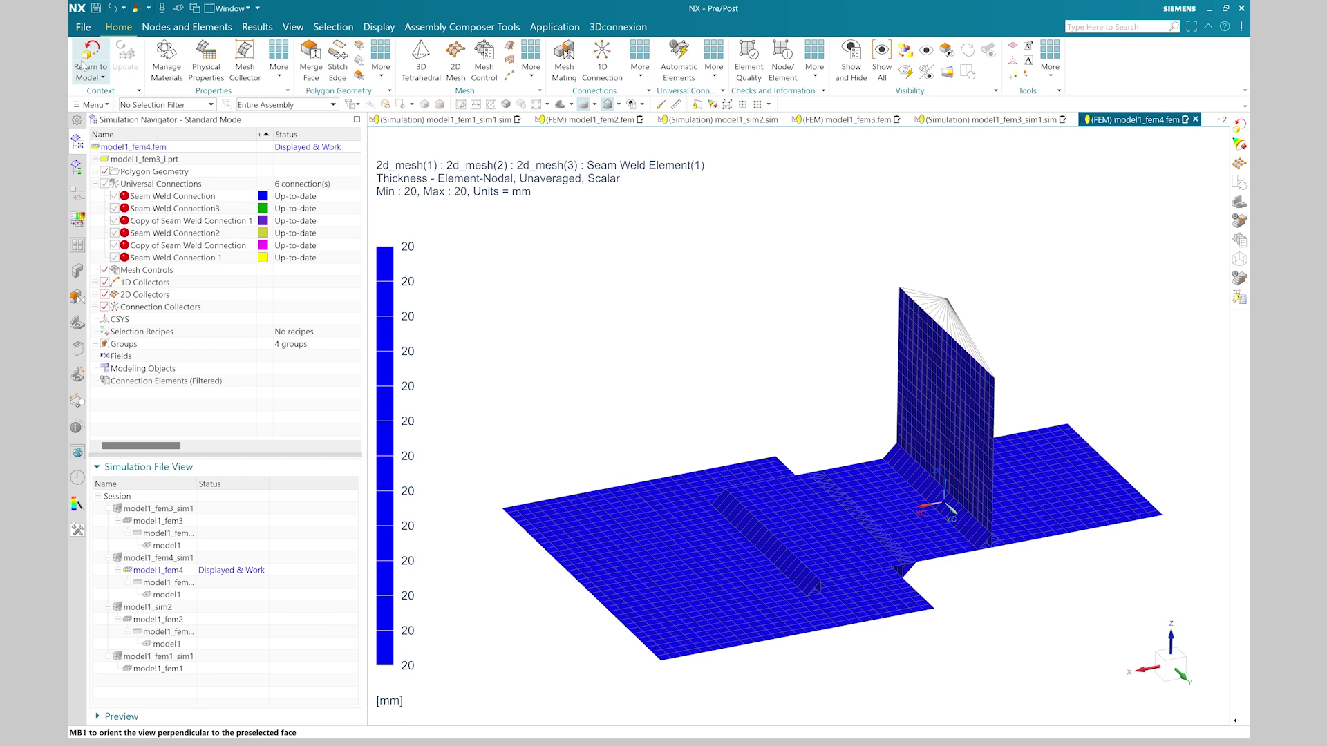
# Step: Edit the physical property PSHELL3 of the empty Thin Shell(3) collector and set its default thickness to 20/1.414 mm
pyautogui.click(96, 295)
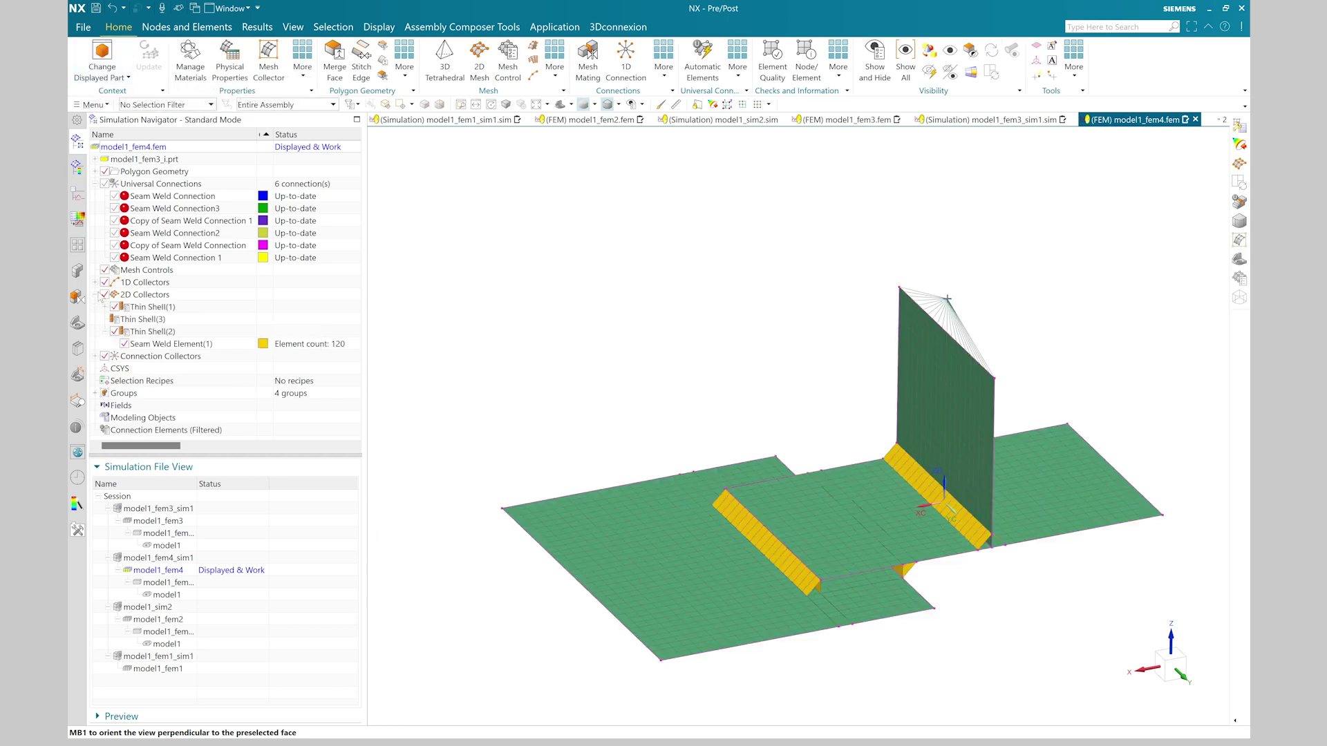
pyautogui.click(137, 321)
pyautogui.rightClick(140, 323)
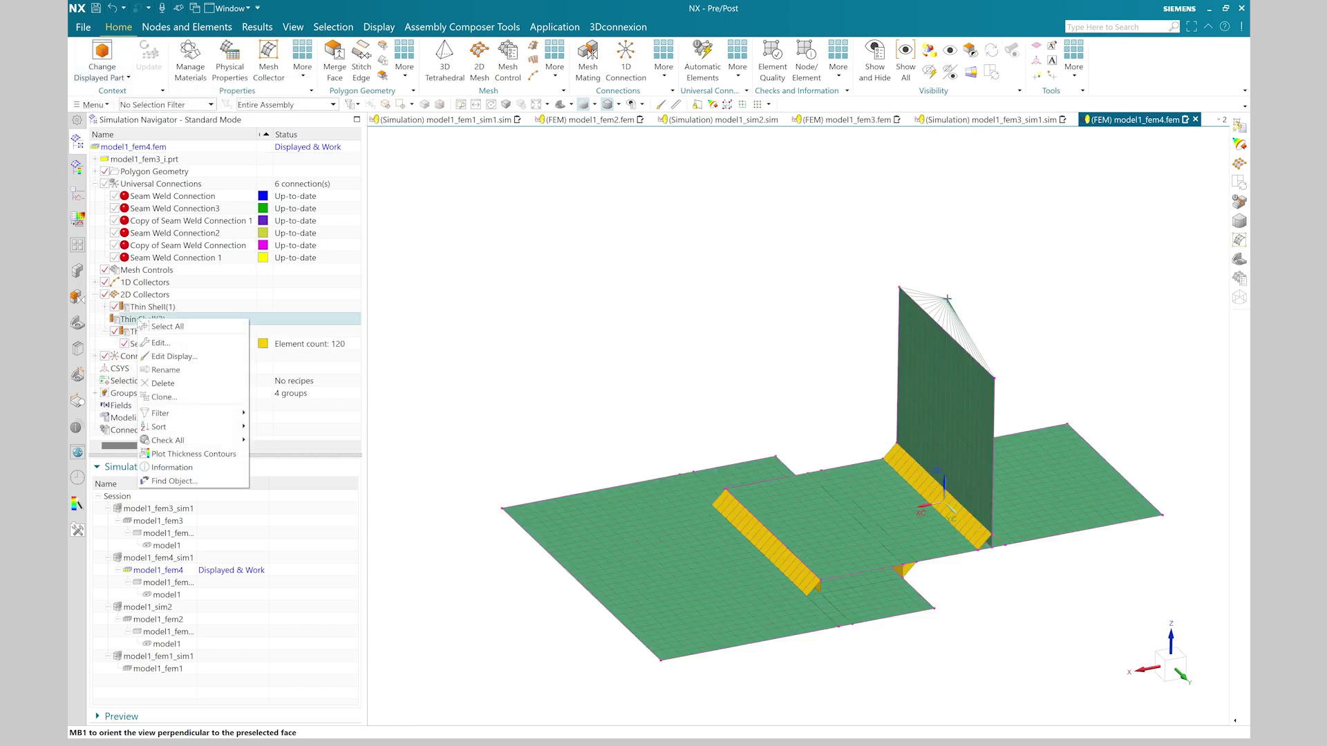
pyautogui.click(181, 349)
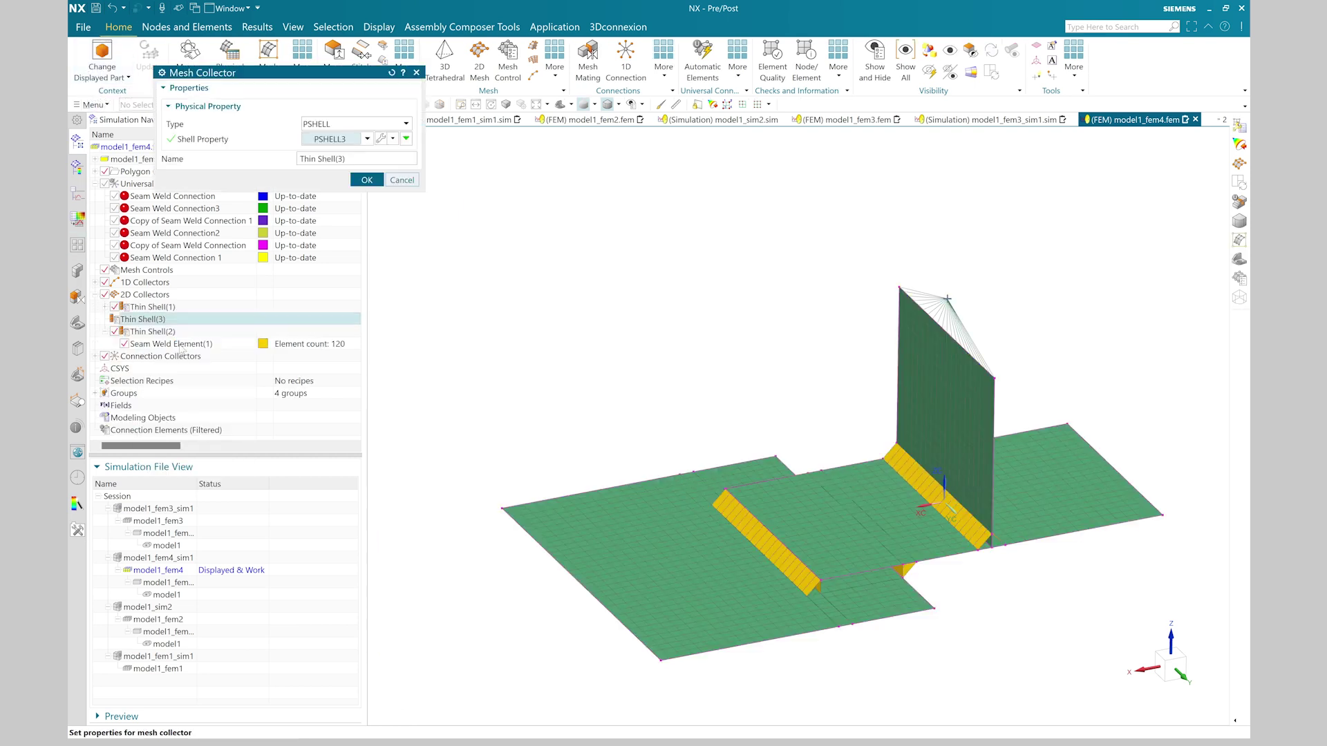
pyautogui.click(381, 138)
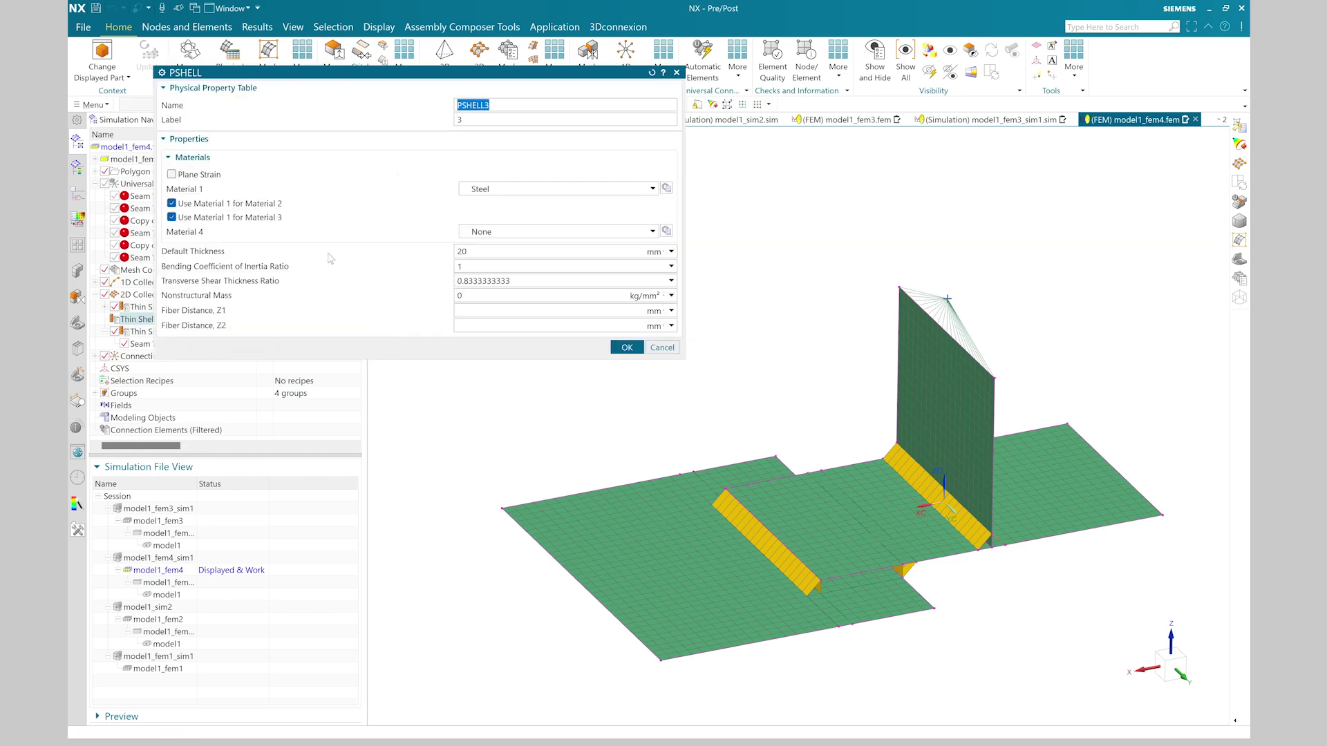
pyautogui.click(486, 250)
pyautogui.write('/1.414')
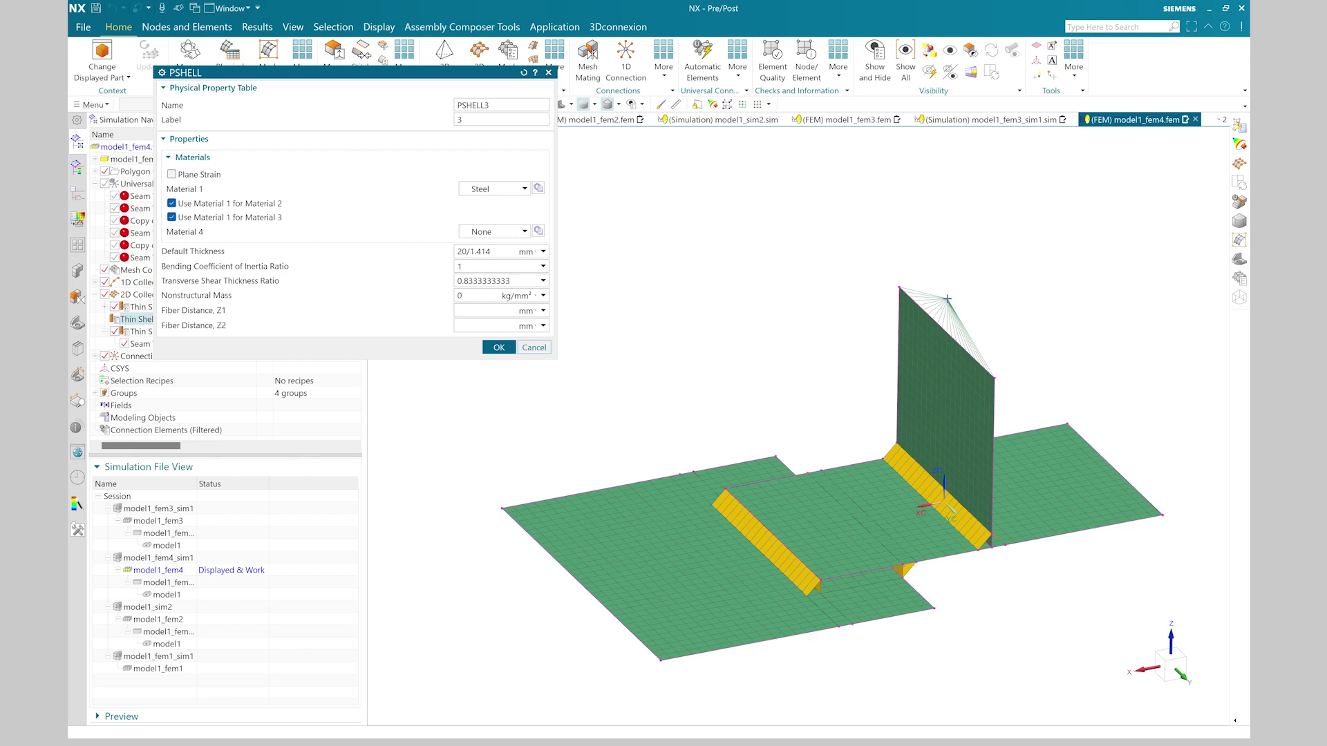
pyautogui.click(500, 348)
pyautogui.click(368, 179)
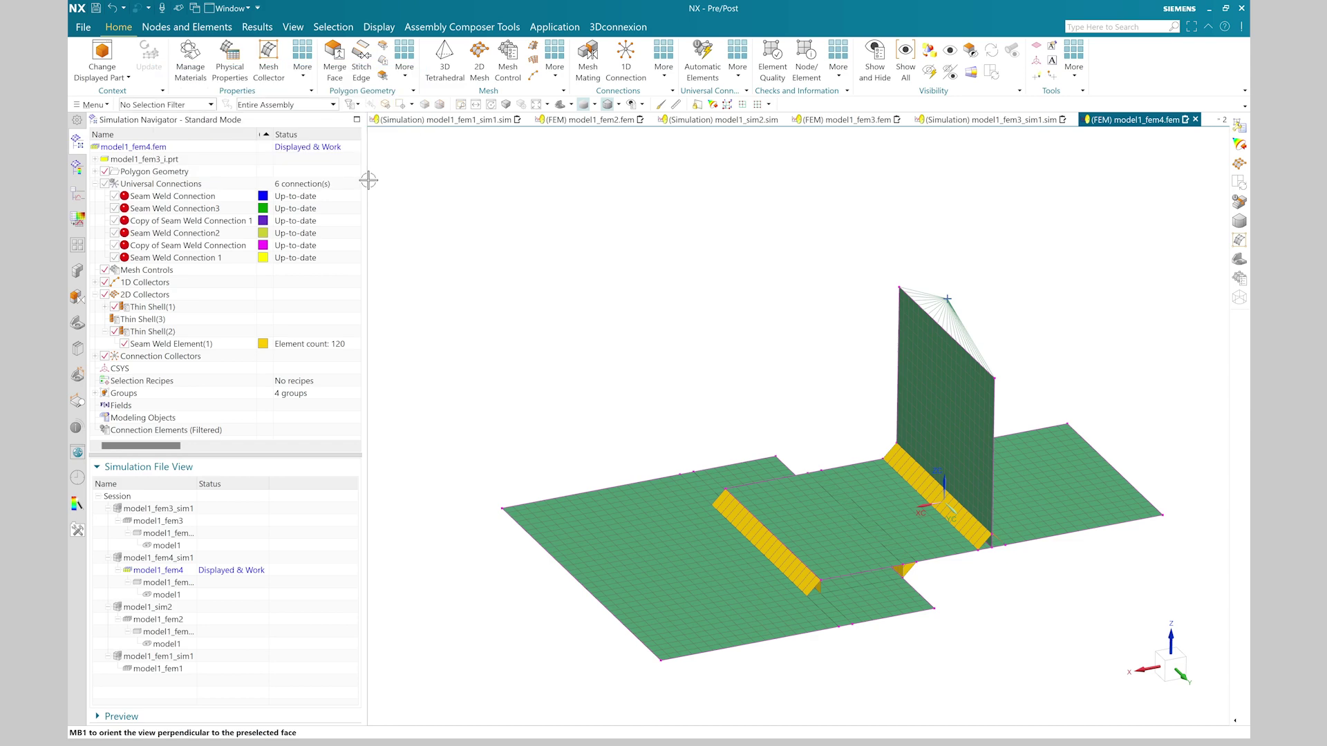
# Step: Filter the selection to elements and select only the seam weld shells at both ends of the plate overlap, excluding plate elements
pyautogui.click(1175, 669)
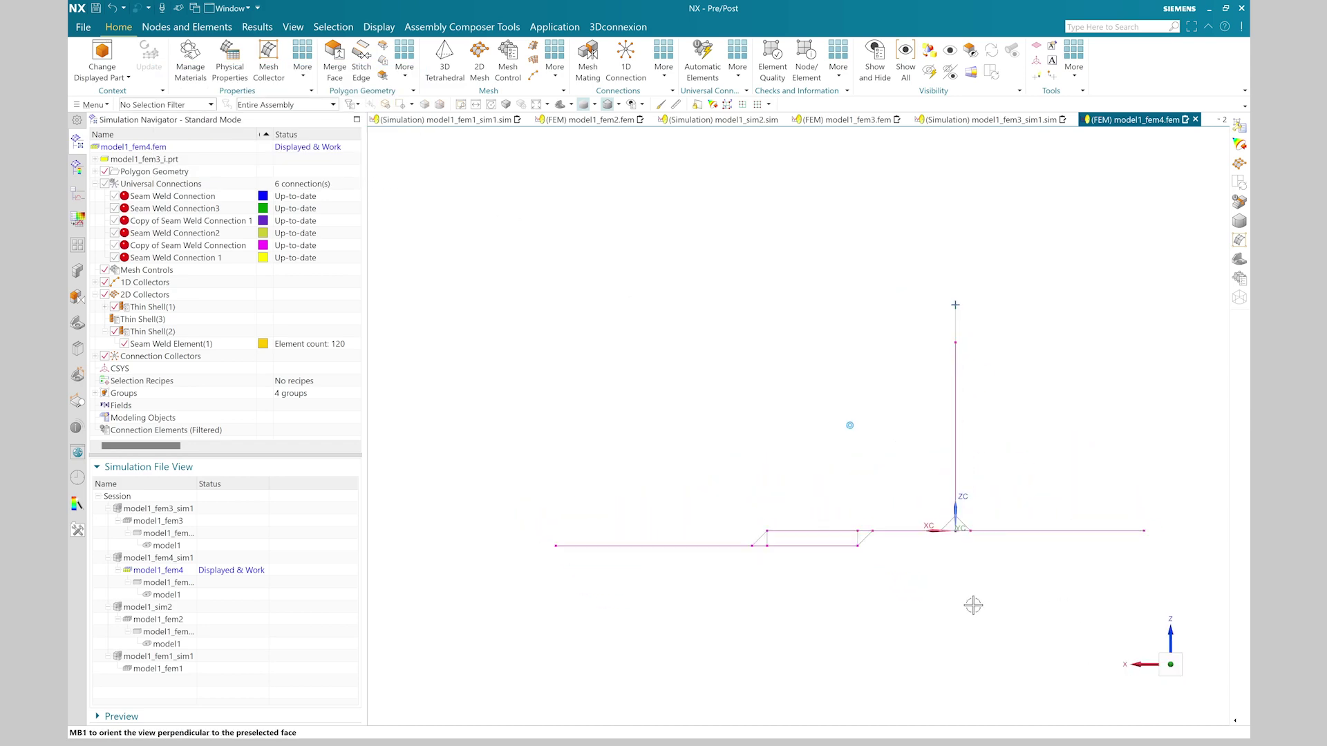
pyautogui.click(188, 105)
pyautogui.click(165, 144)
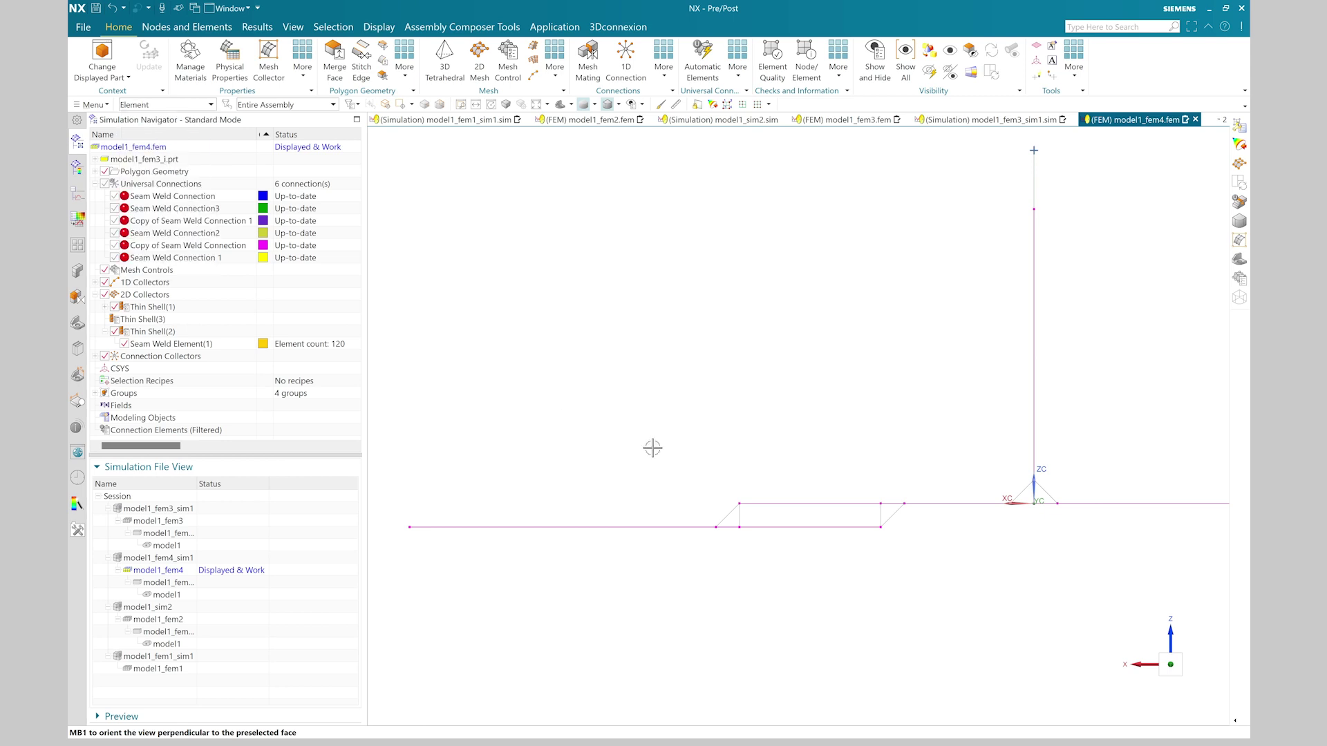
pyautogui.moveTo(716, 493); pyautogui.dragTo(745, 542)
pyautogui.moveTo(876, 497); pyautogui.dragTo(902, 538)
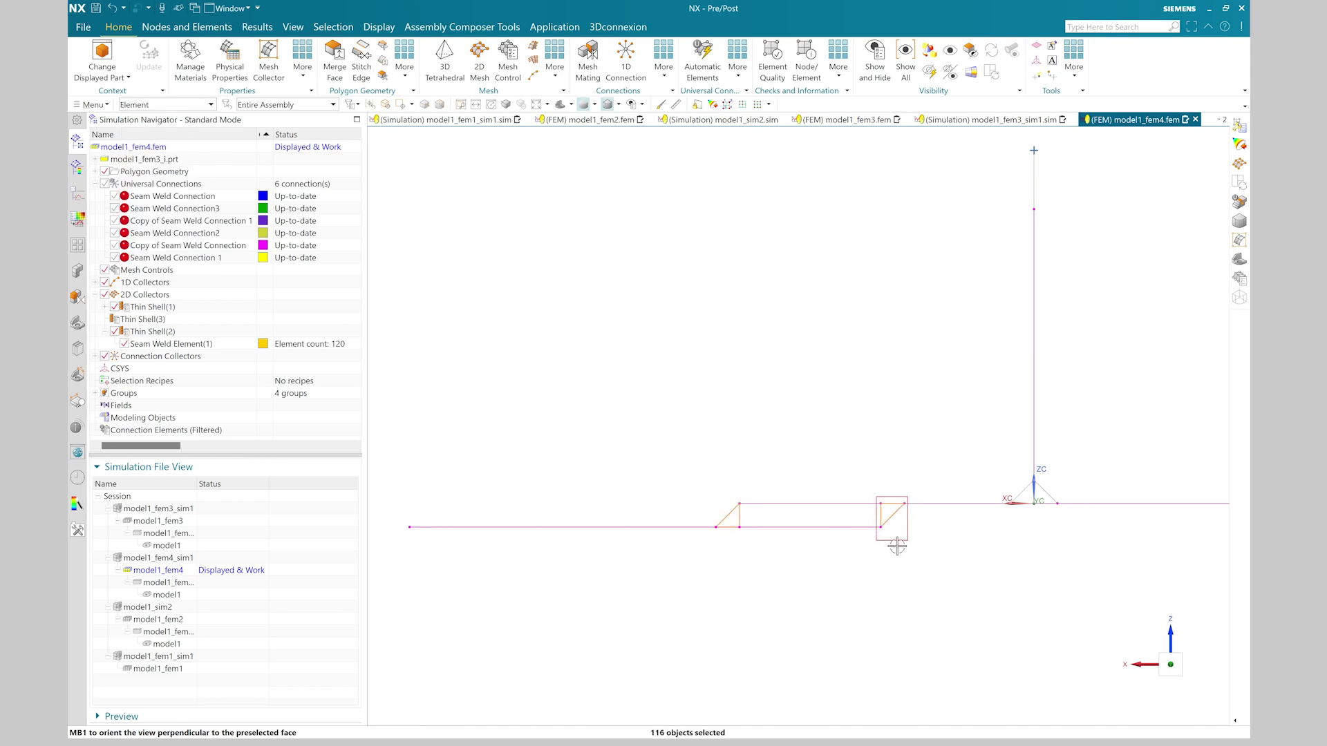
pyautogui.scroll(2, 798, 561)
pyautogui.keyDown('shift'); pyautogui.moveTo(647, 493); pyautogui.dragTo(723, 539); pyautogui.keyUp('shift')
pyautogui.keyDown('shift'); pyautogui.moveTo(883, 444); pyautogui.dragTo(966, 477); pyautogui.keyUp('shift')
pyautogui.moveTo(791, 616); pyautogui.dragTo(815, 629, button='middle')
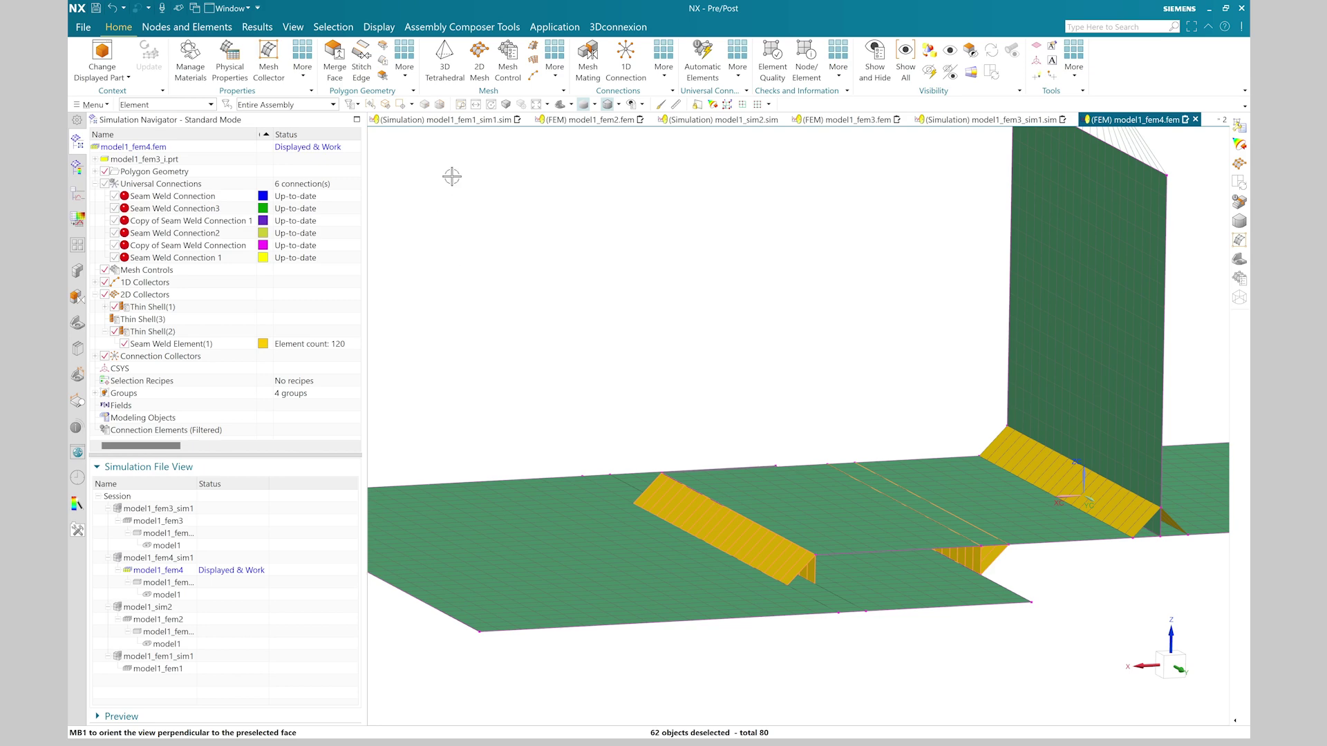
# Step: Assign the PSHELL physical property PSHELL3 to the selected weld shells through Element Associated Data
pyautogui.click(221, 29)
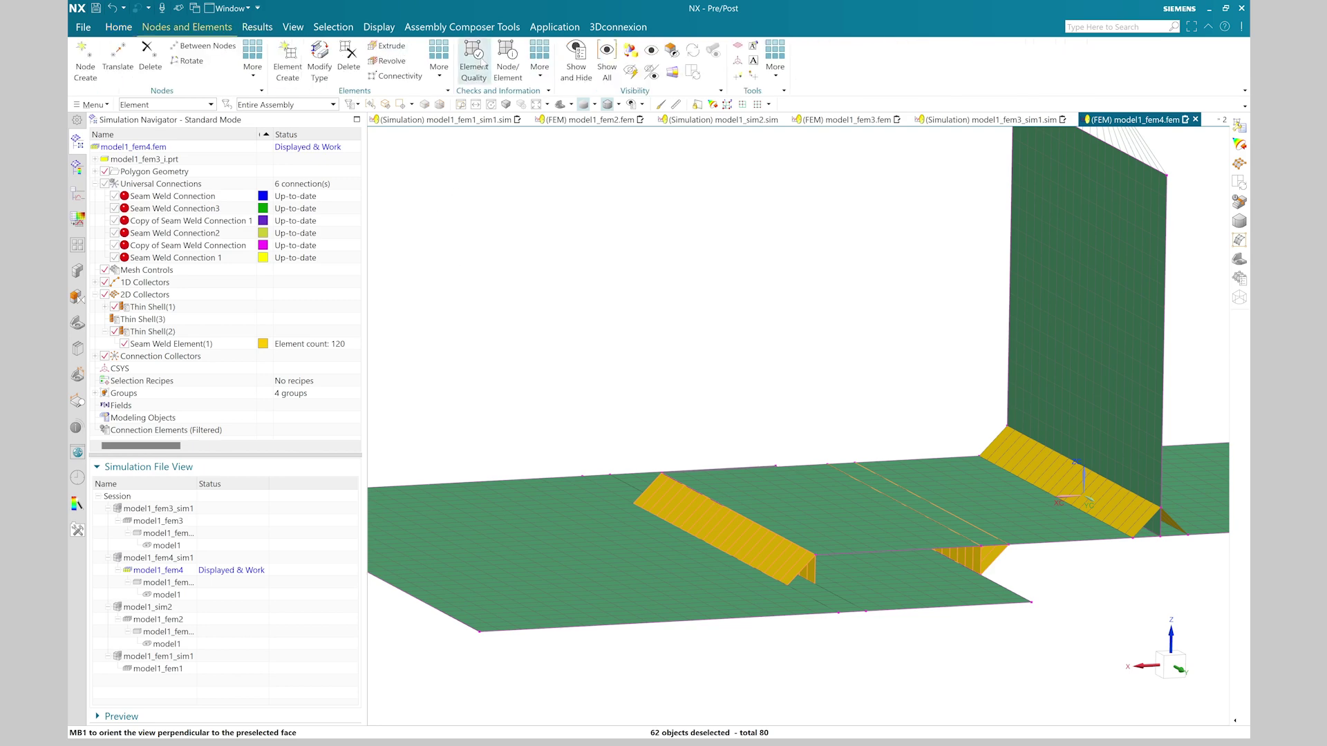
pyautogui.click(517, 79)
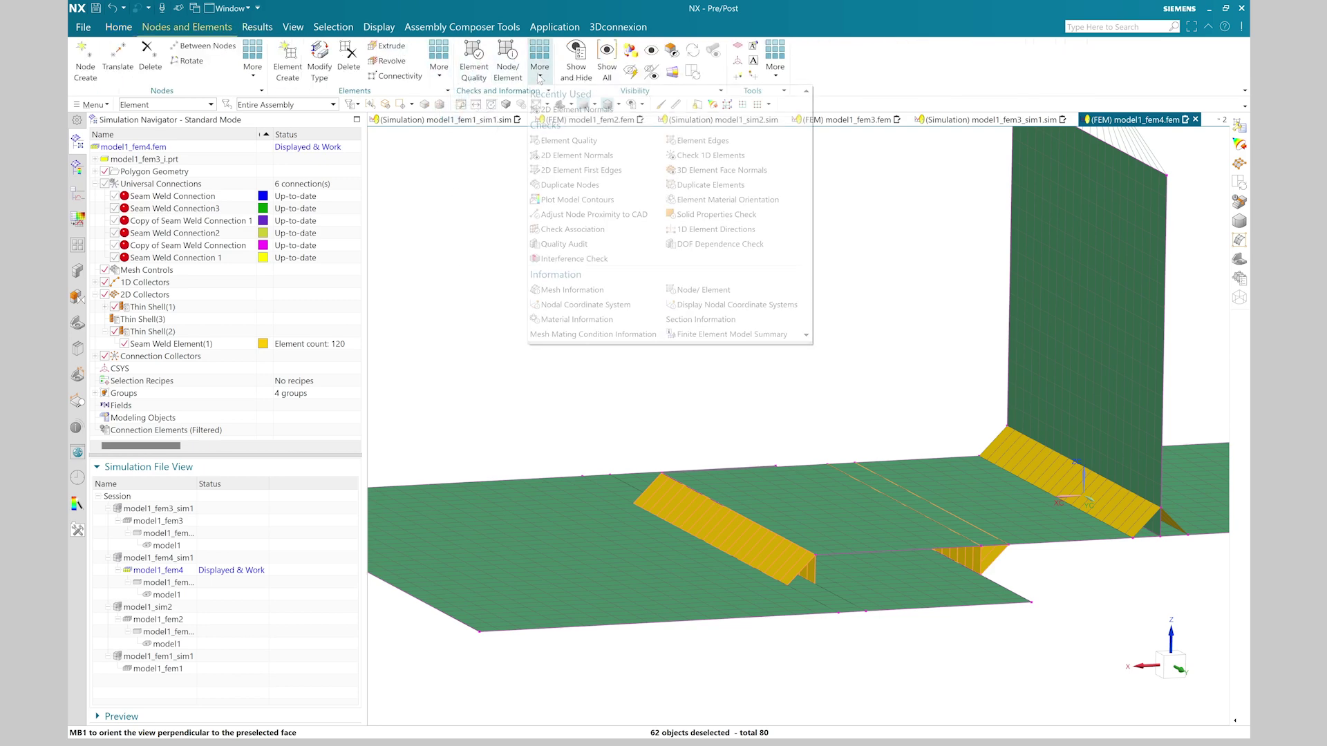
pyautogui.click(441, 78)
pyautogui.click(443, 83)
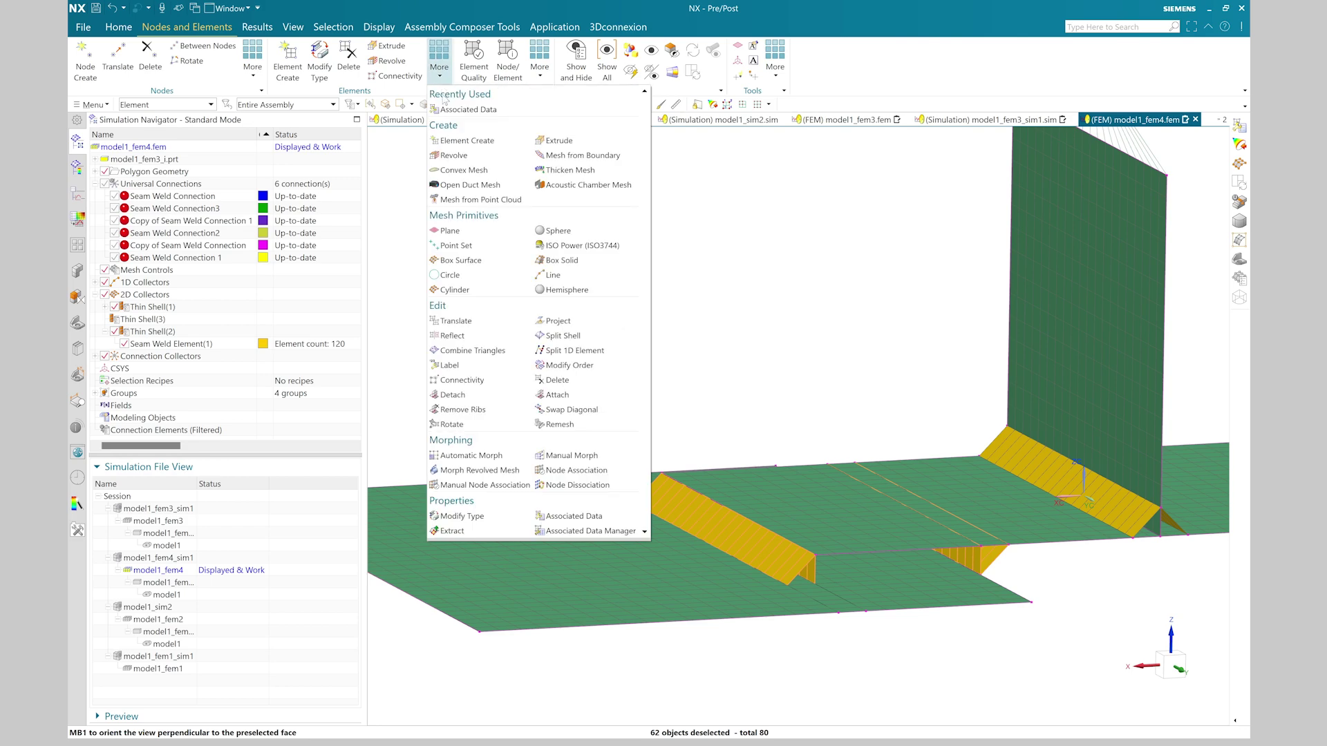
pyautogui.click(554, 518)
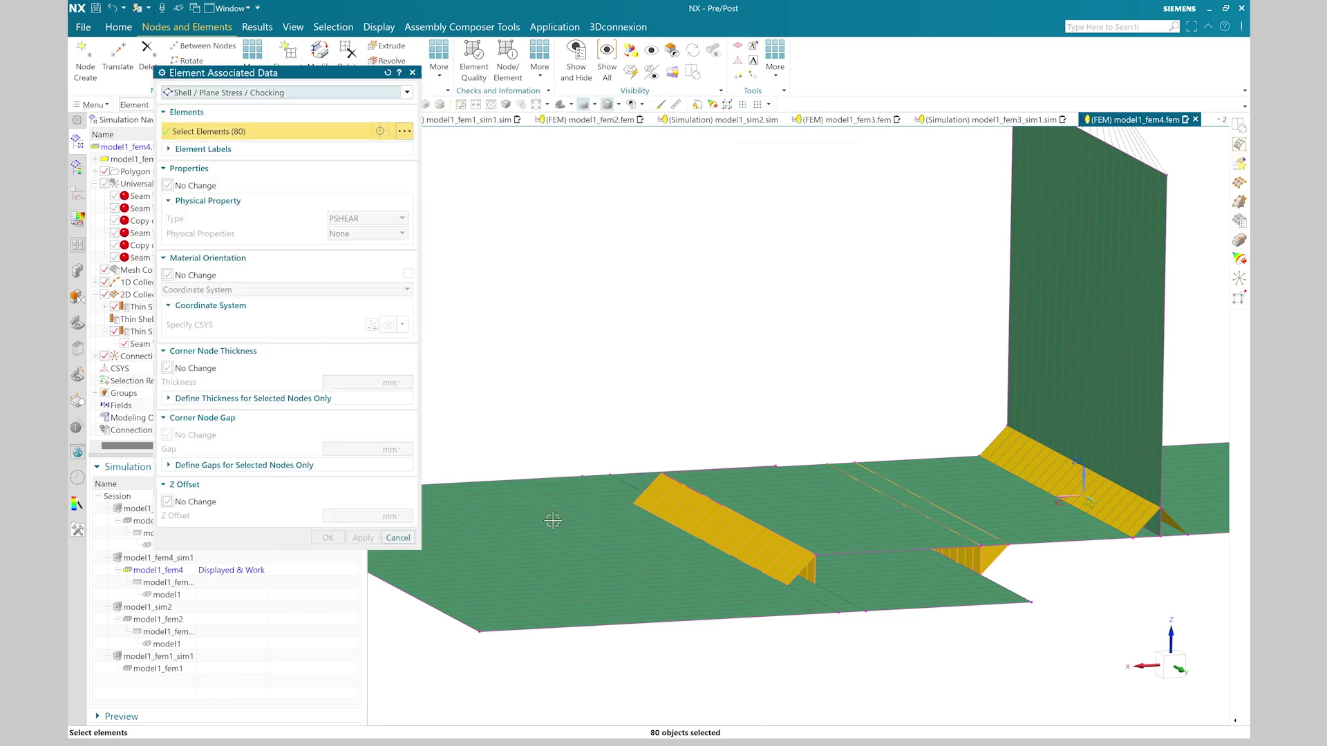
pyautogui.click(178, 186)
pyautogui.click(183, 211)
pyautogui.click(341, 219)
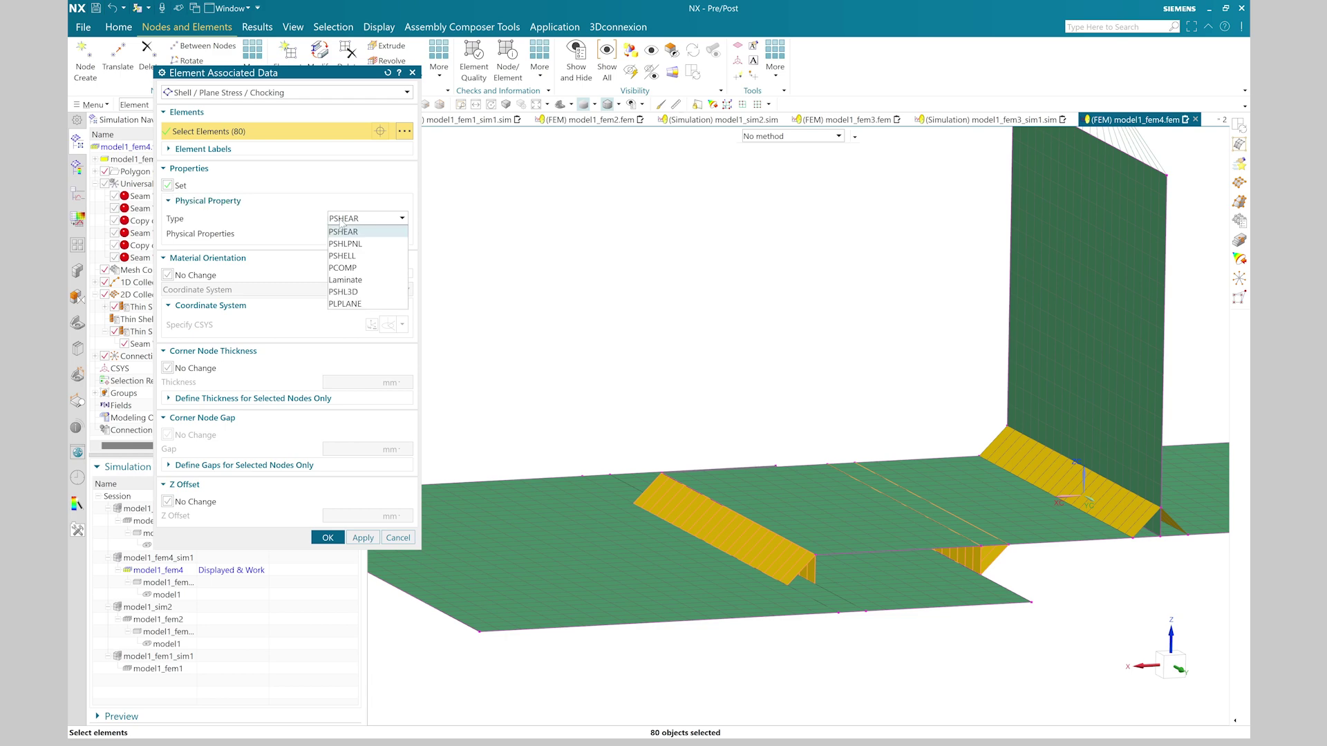
pyautogui.click(348, 255)
pyautogui.click(351, 234)
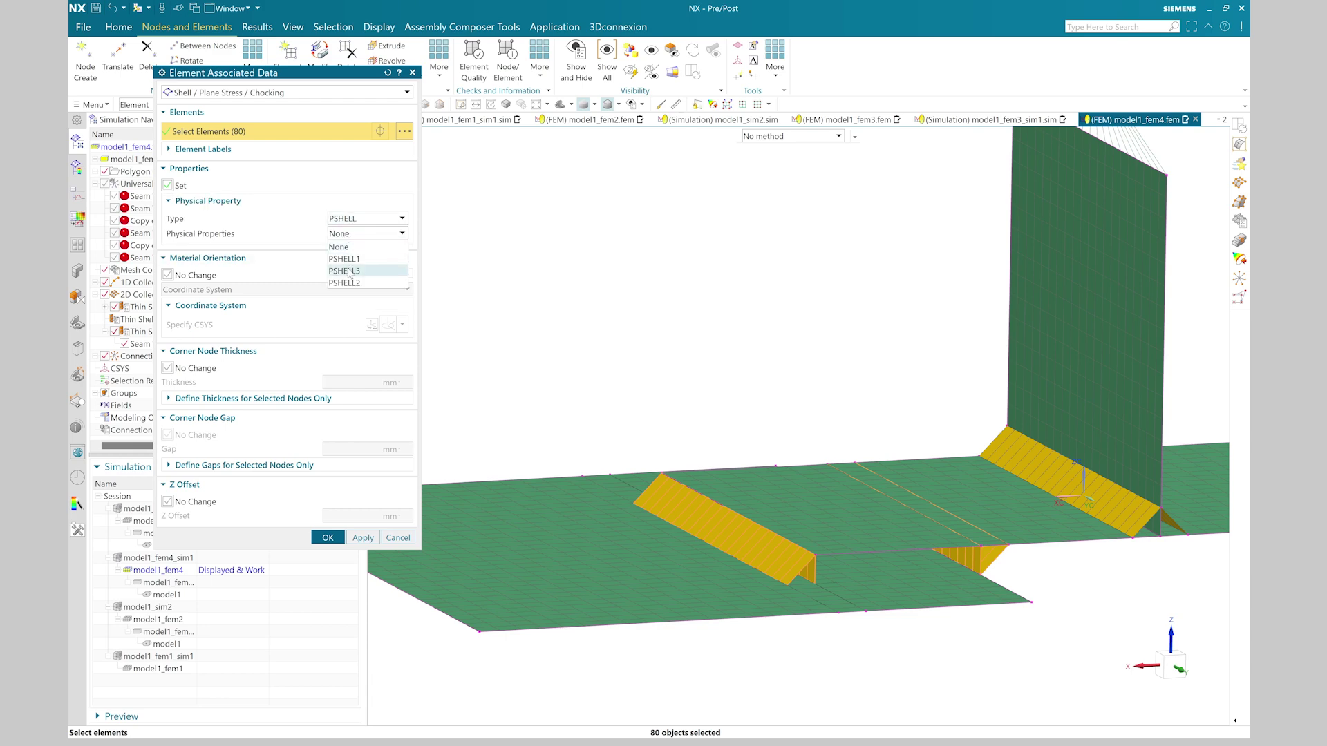
pyautogui.click(352, 272)
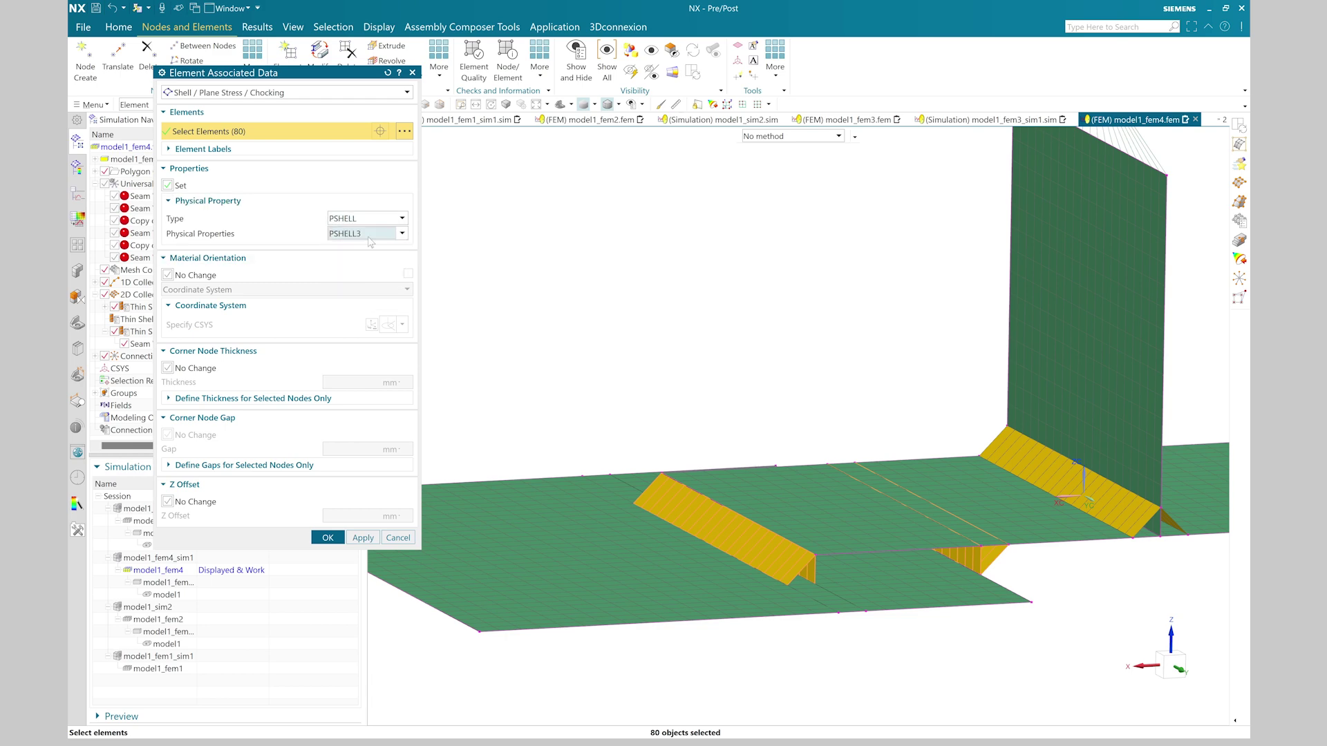
pyautogui.click(328, 538)
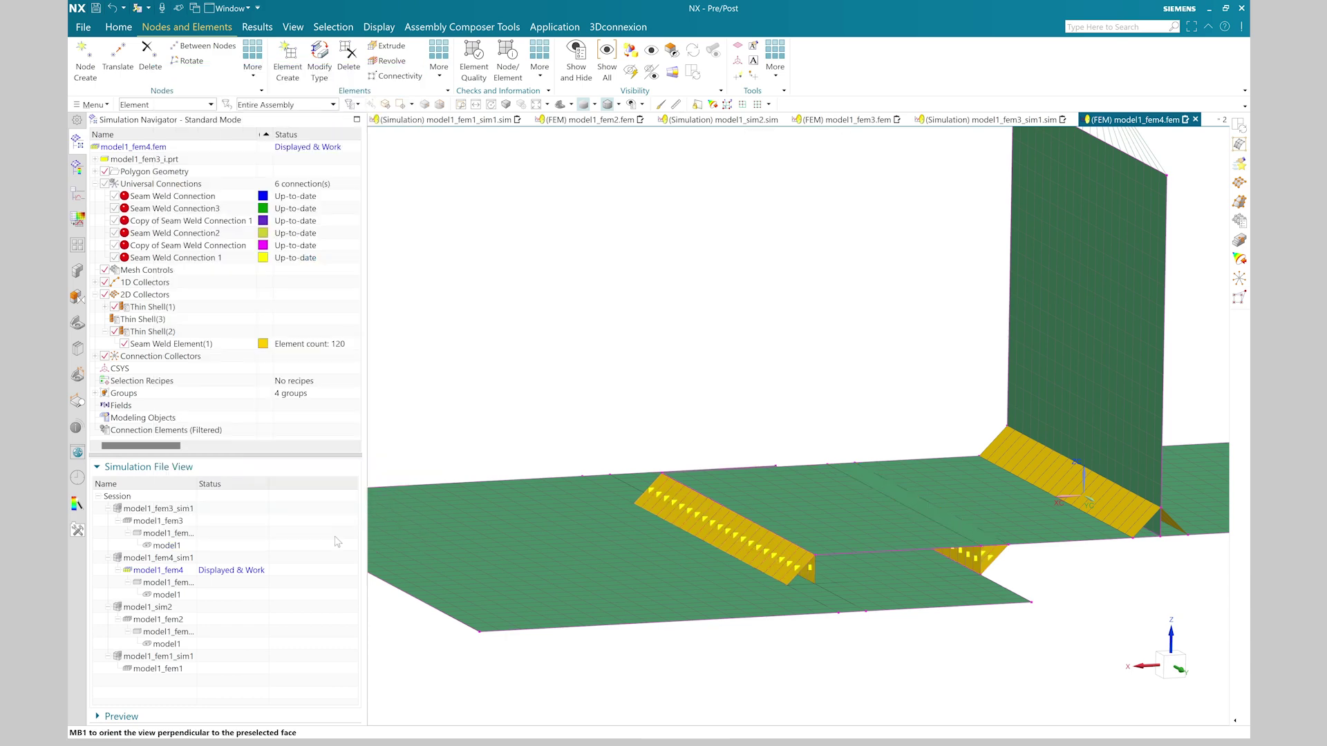
# Step: Plot the 2D collectors' thickness contours to check the weld shell thickness against the plates
pyautogui.rightClick(149, 298)
pyautogui.click(191, 393)
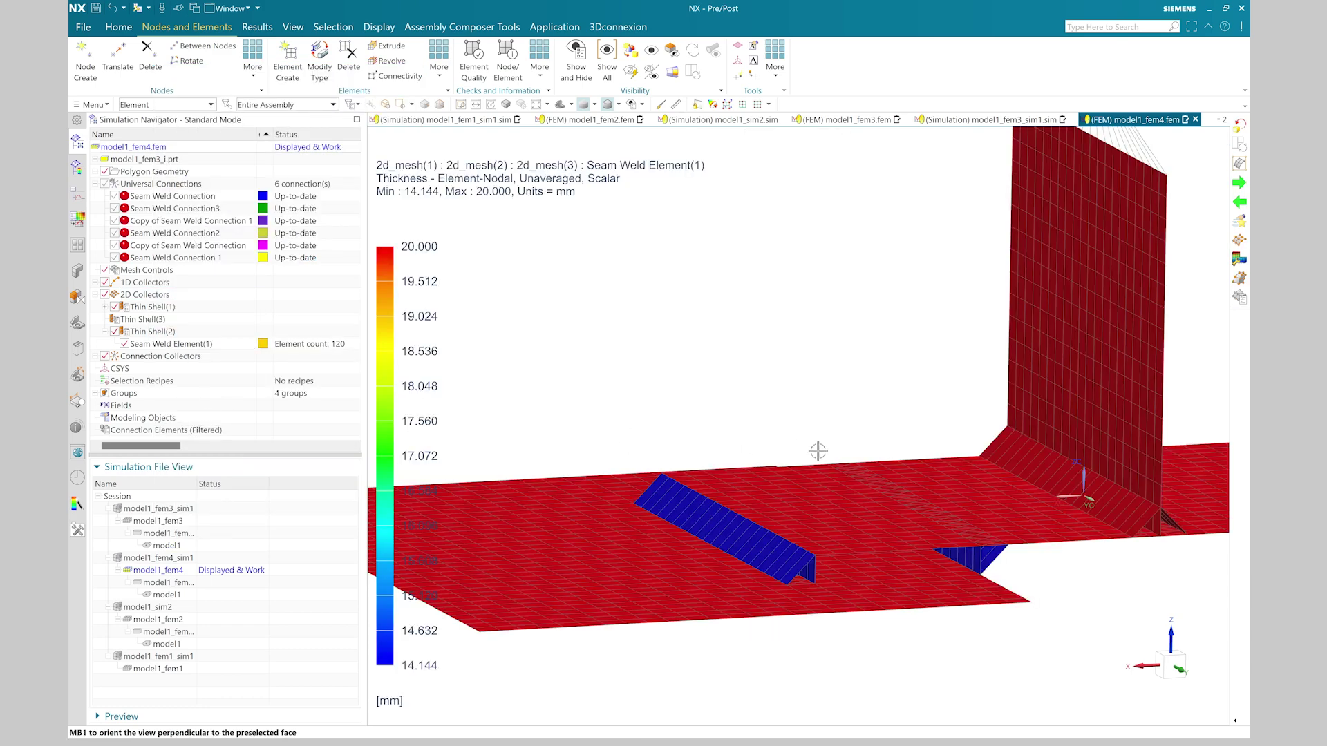
pyautogui.scroll(3, 818, 451)
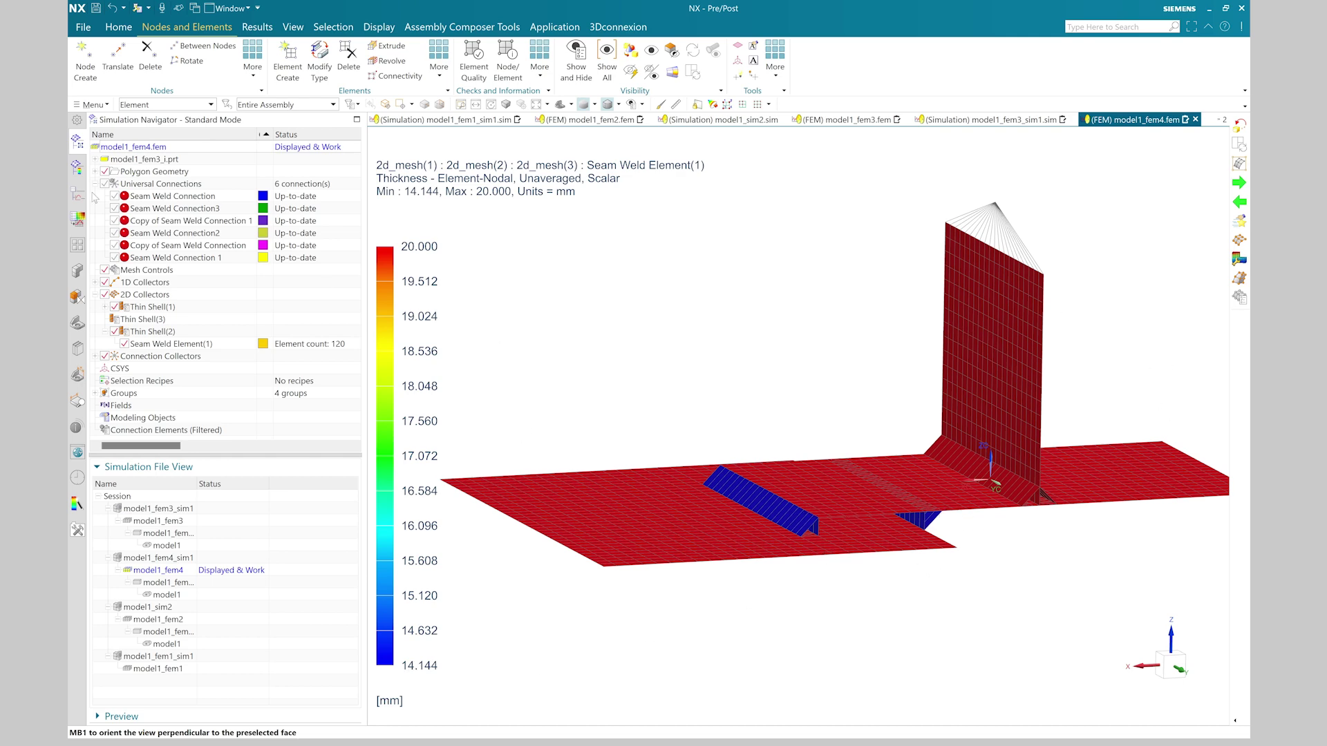
pyautogui.moveTo(802, 442); pyautogui.dragTo(823, 414, button='middle')
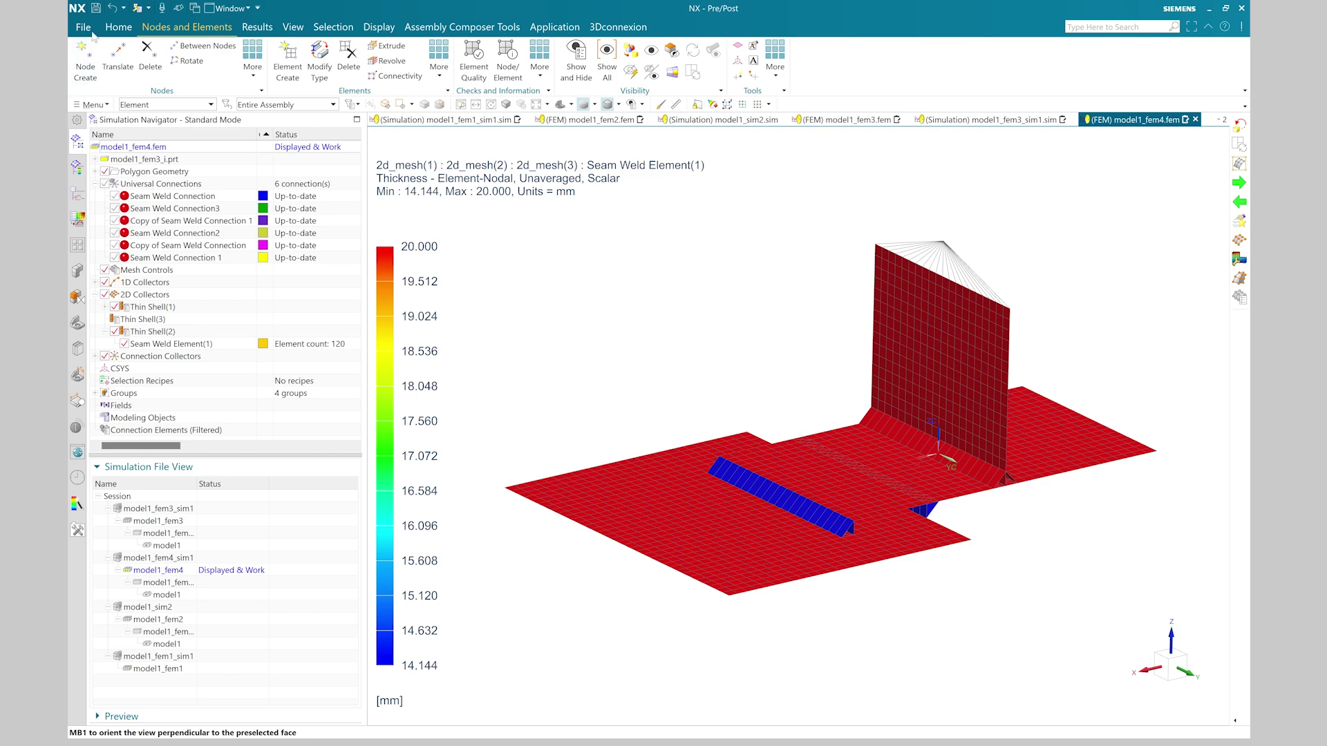
pyautogui.click(118, 27)
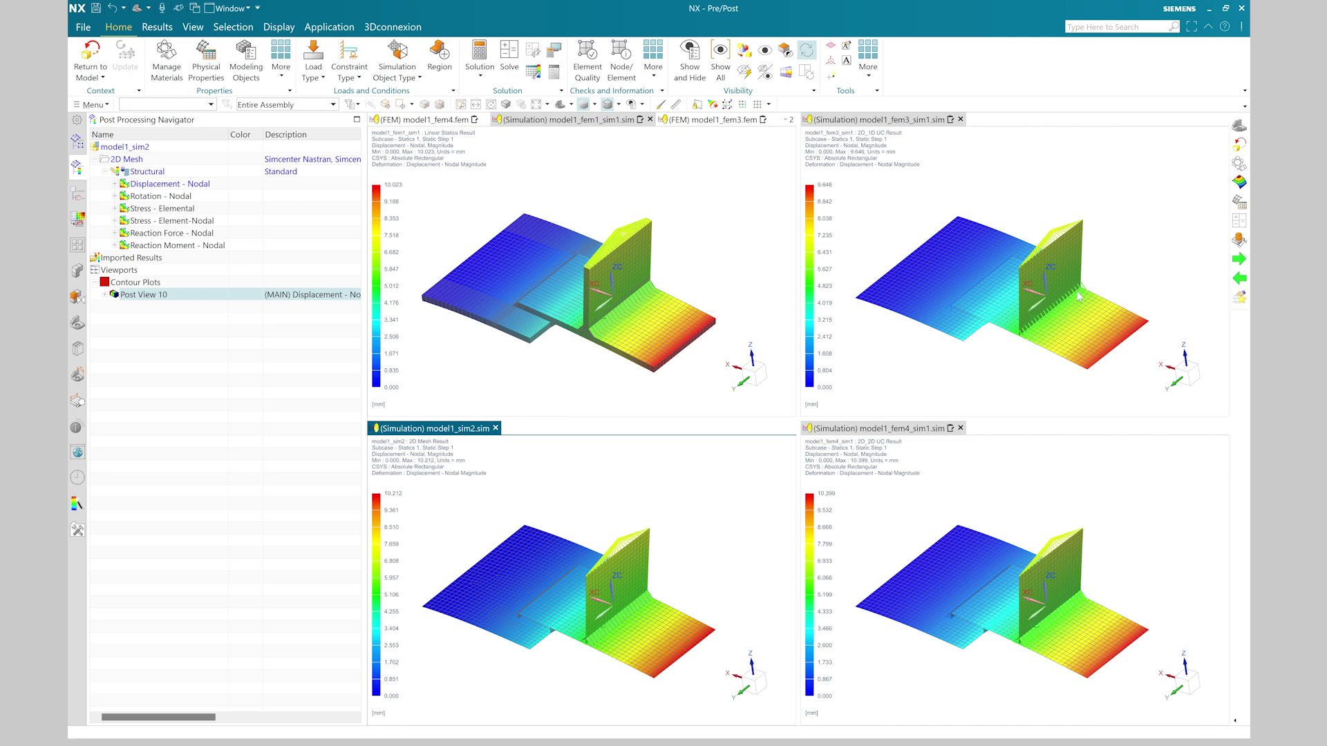
# Step: Display the Stress - Element-Nodal result in all four simulations: model1_fem1_sim1, model1_fem3_sim1, model1_sim2 and model1_fem4_sim1
pyautogui.click(746, 249)
pyautogui.doubleClick(197, 221)
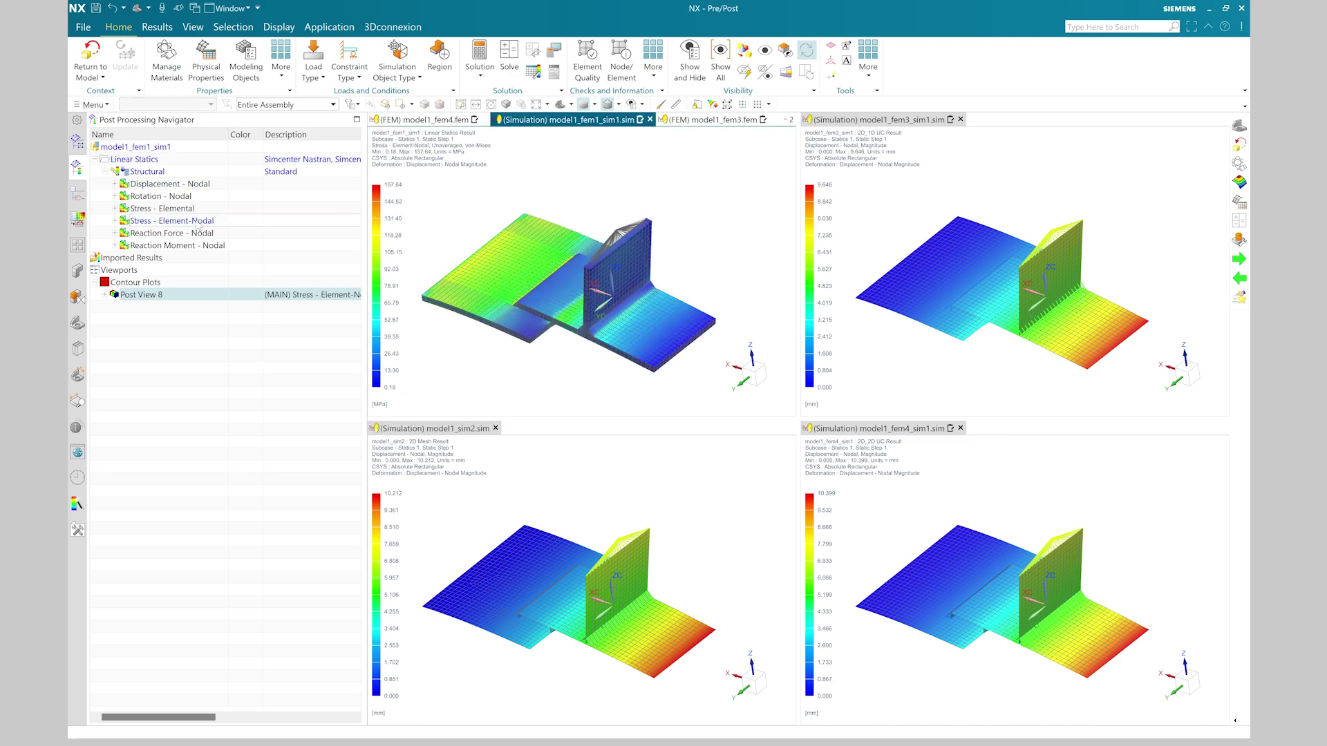
pyautogui.click(848, 207)
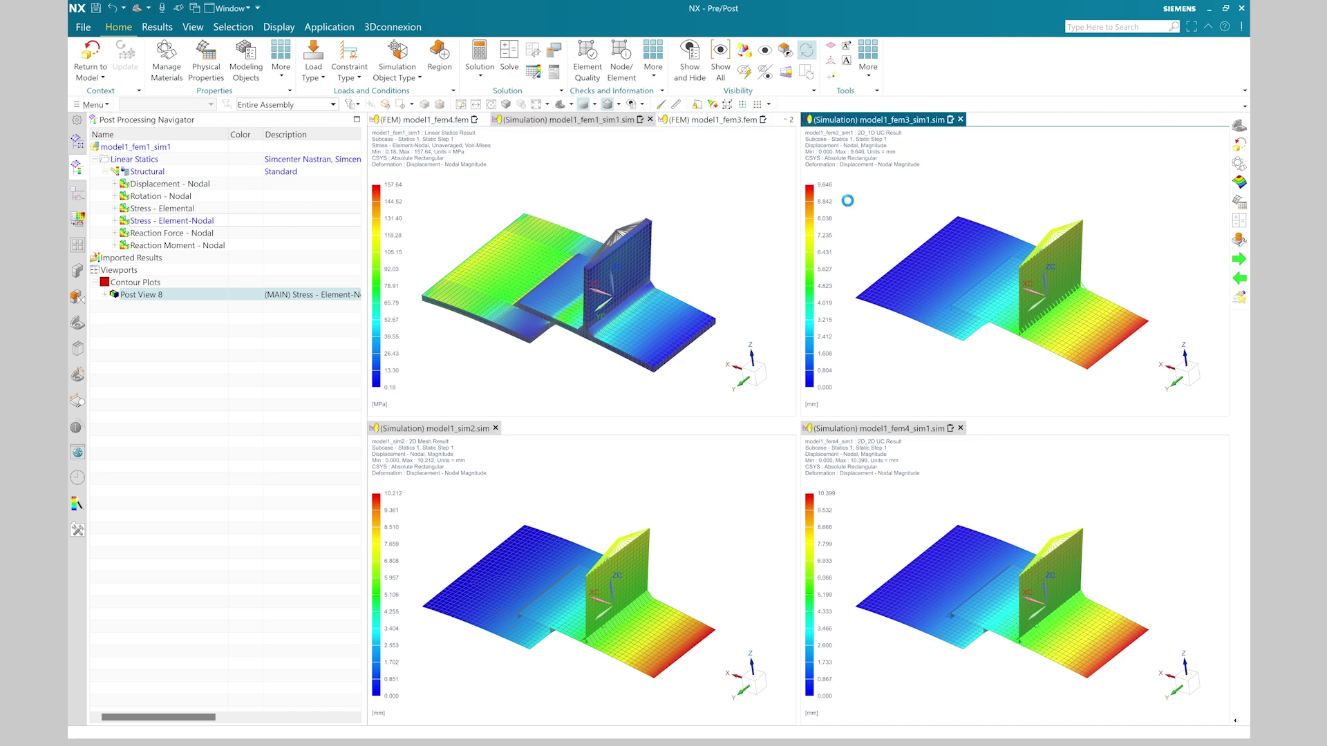
pyautogui.doubleClick(198, 221)
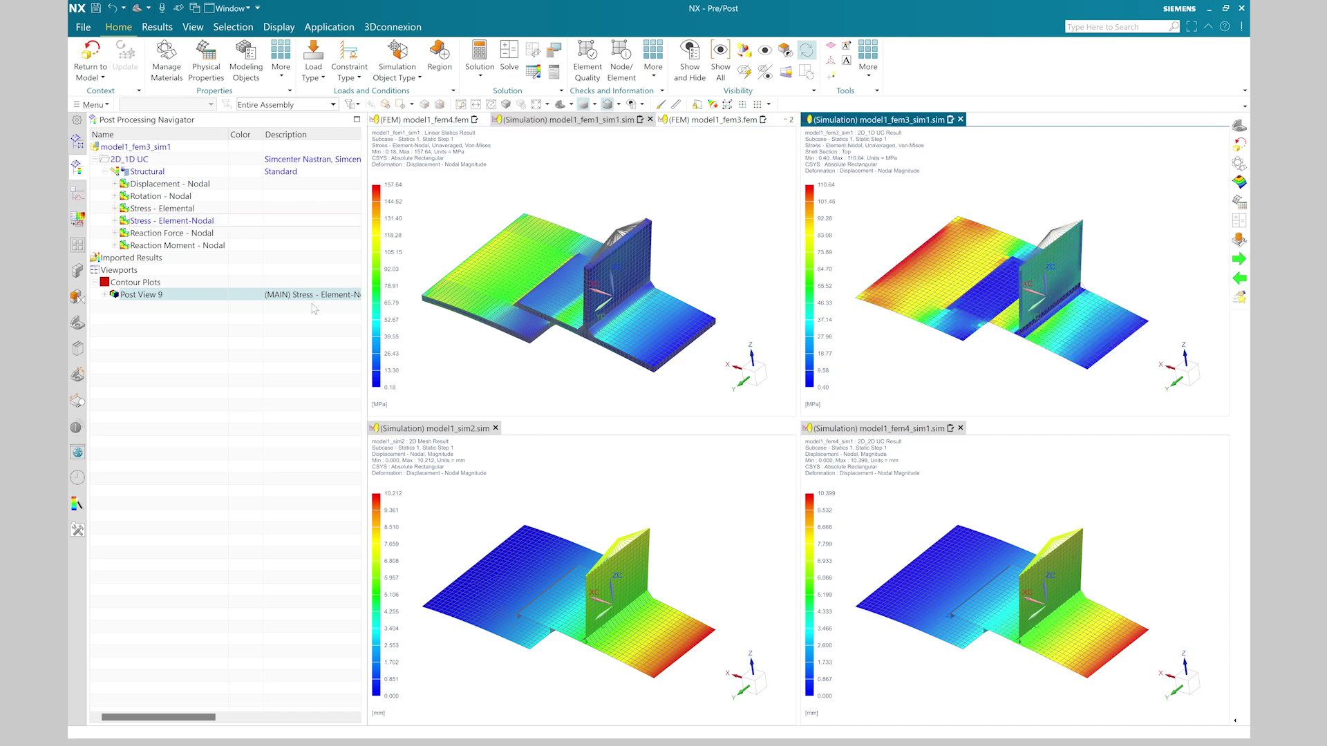
pyautogui.click(522, 479)
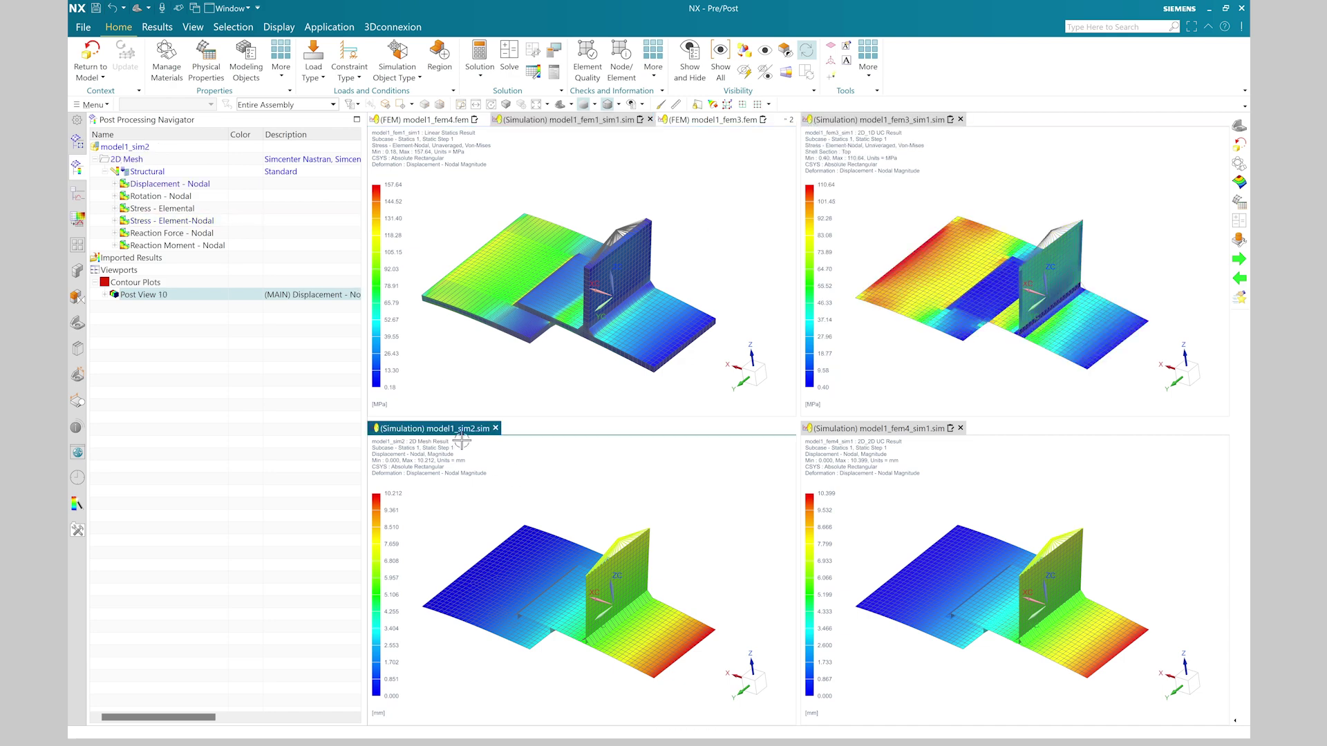
pyautogui.doubleClick(198, 222)
pyautogui.click(888, 498)
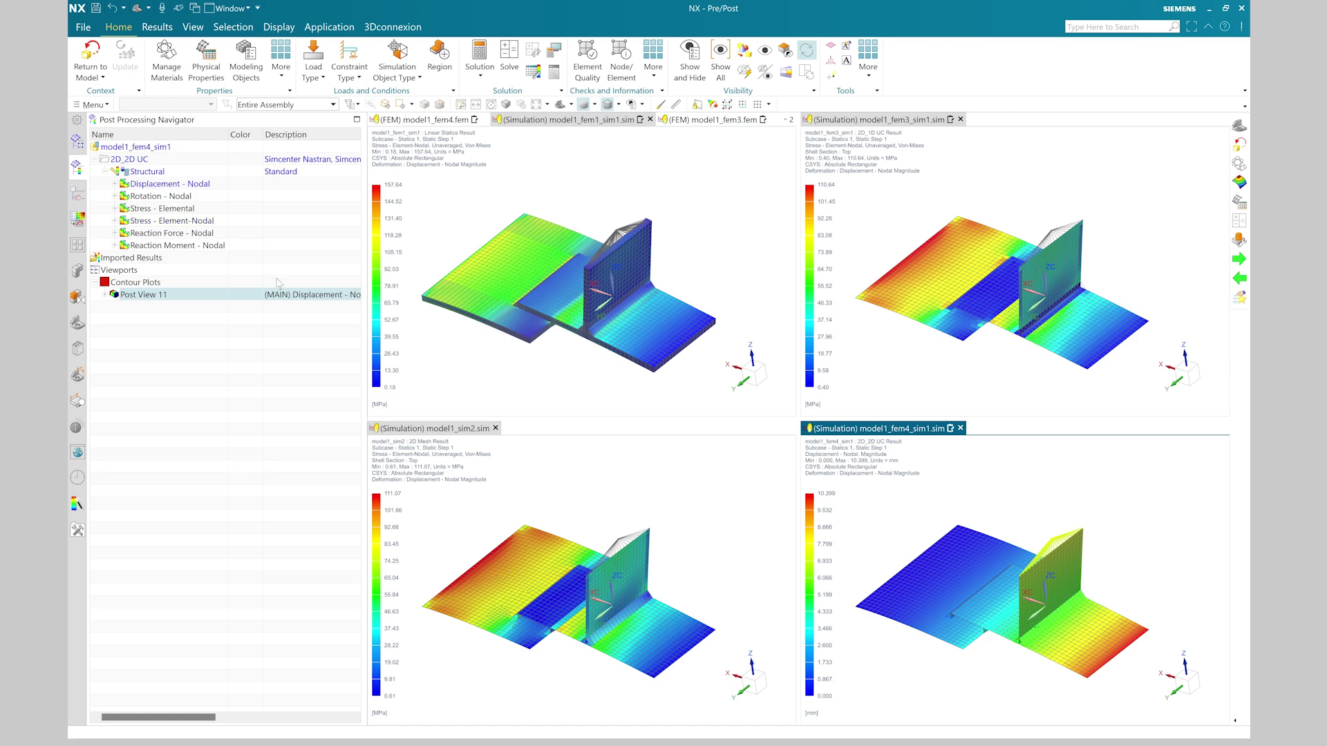
pyautogui.doubleClick(202, 221)
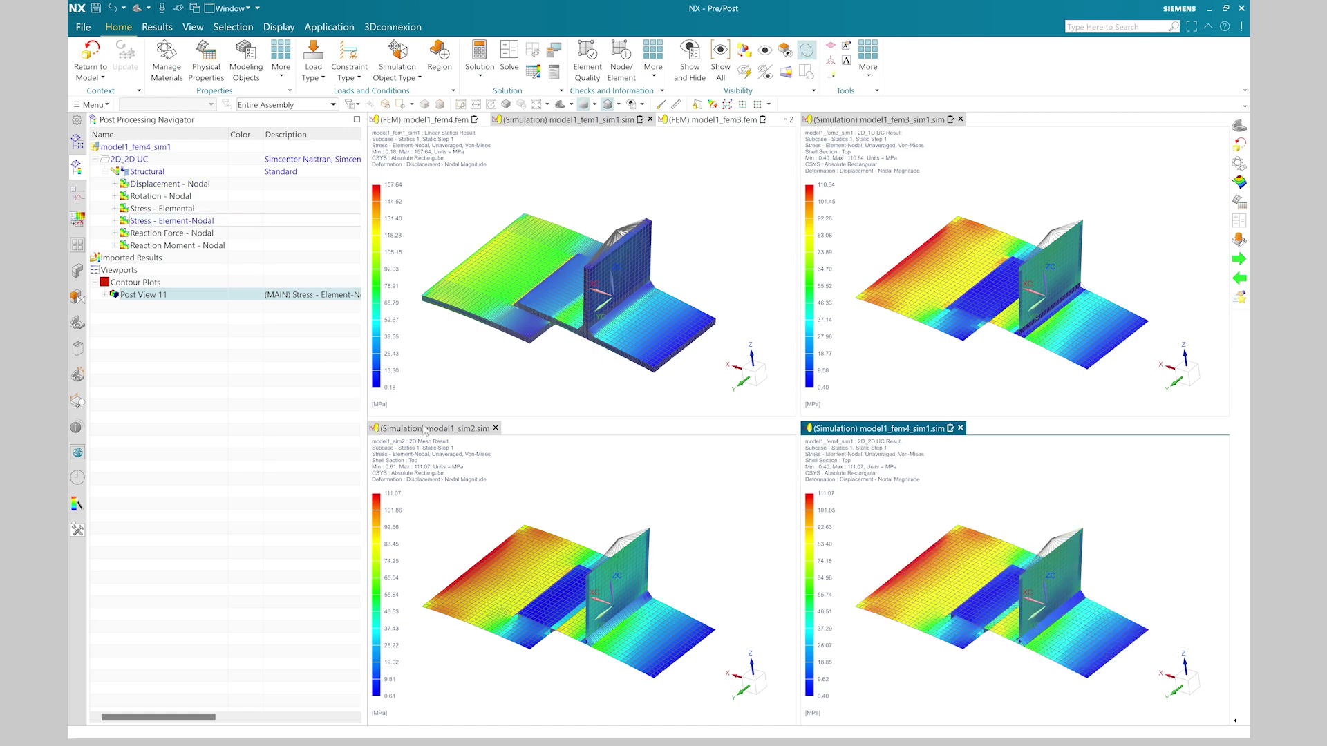
# Step: Switch the element-nodal stress plot of model1_fem1_sim1 to averaged values
pyautogui.click(476, 366)
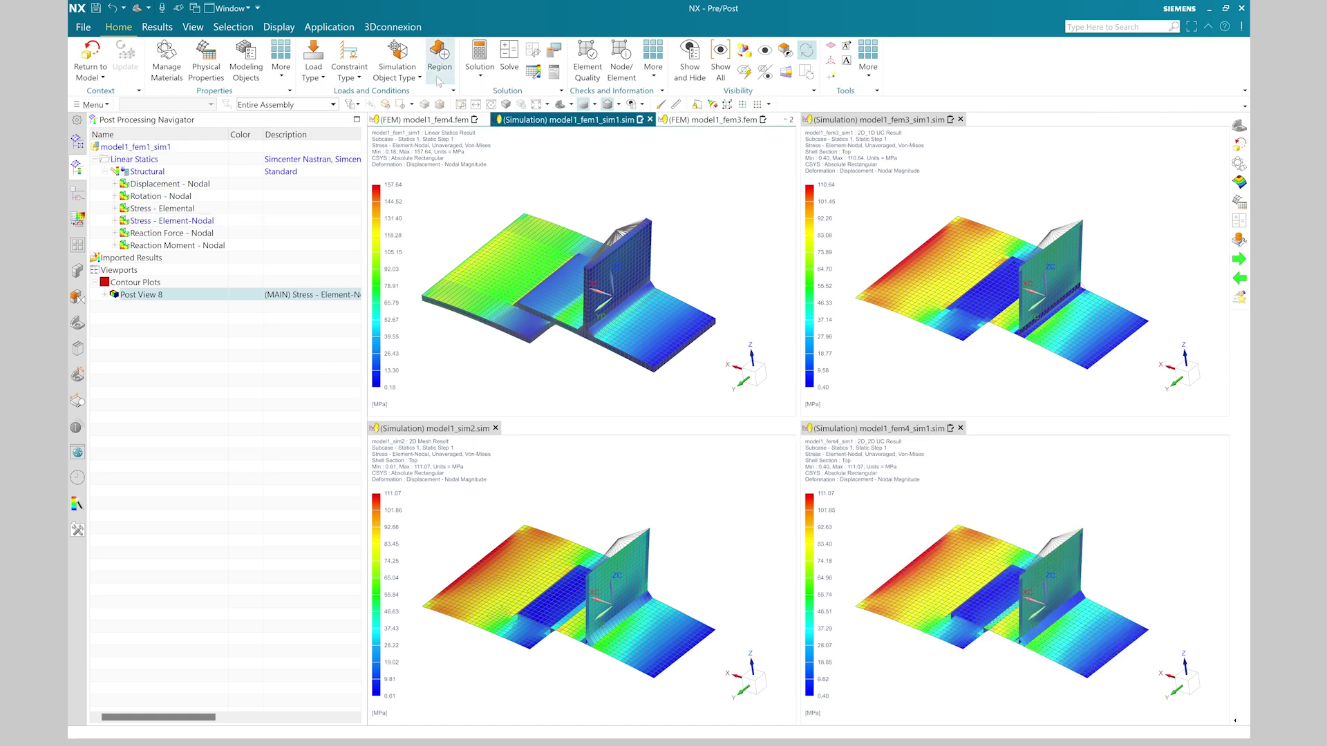
pyautogui.click(169, 28)
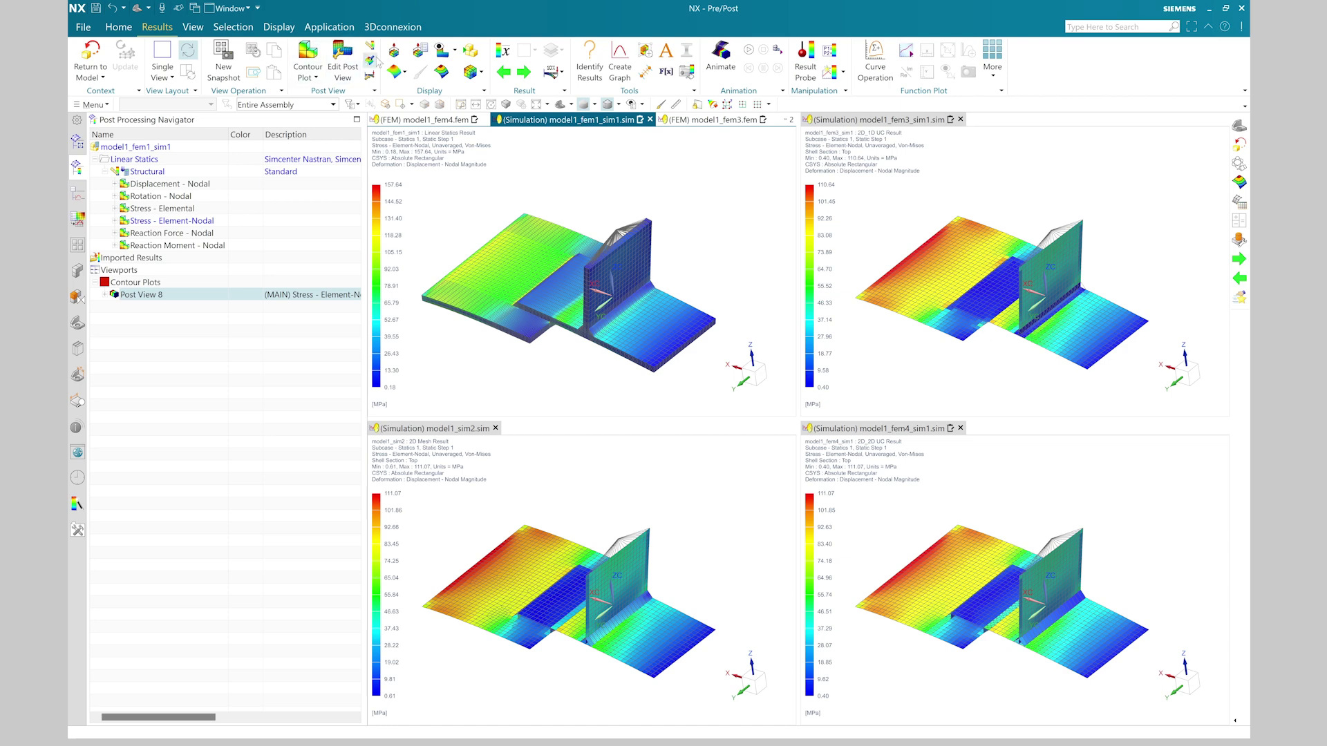
pyautogui.click(523, 71)
# Step: Show the model1_fem3_sim1 stress for the Top and Bottom shell sections with averaged values
pyautogui.click(746, 119)
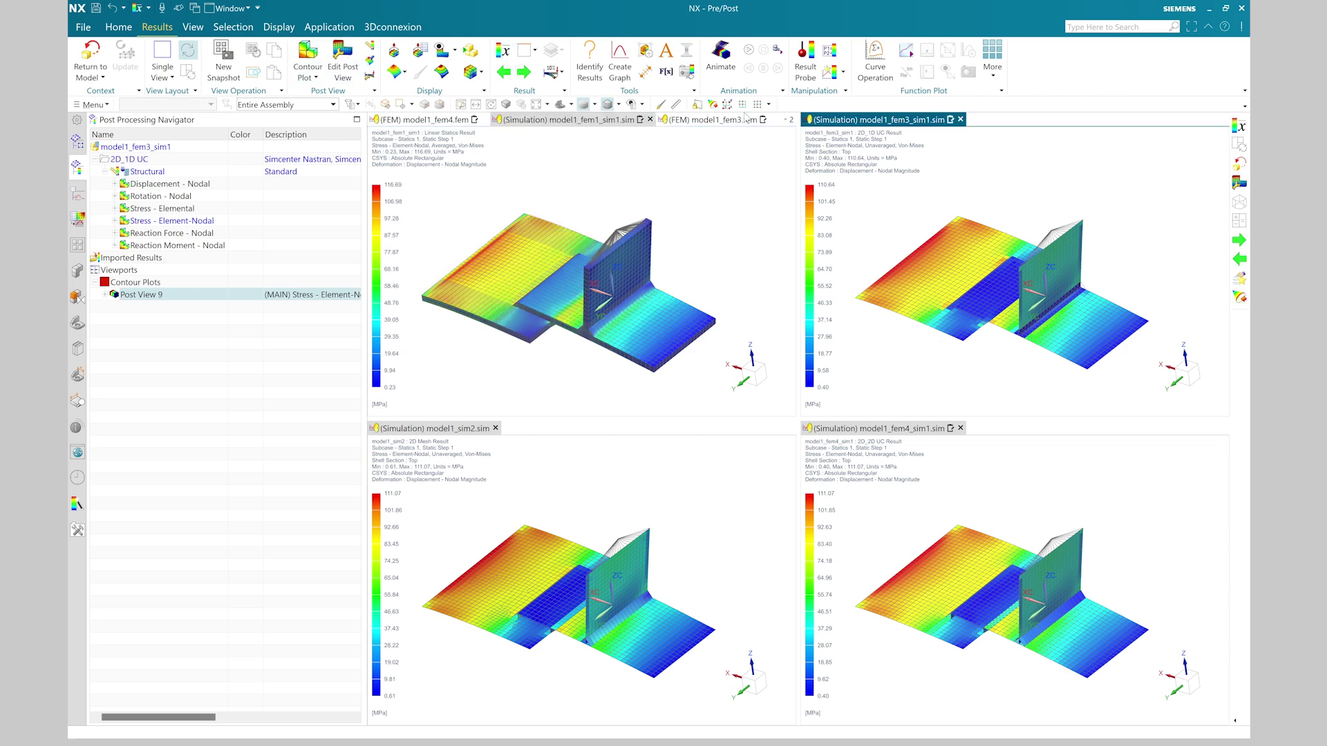
pyautogui.click(530, 50)
pyautogui.click(546, 106)
pyautogui.click(546, 451)
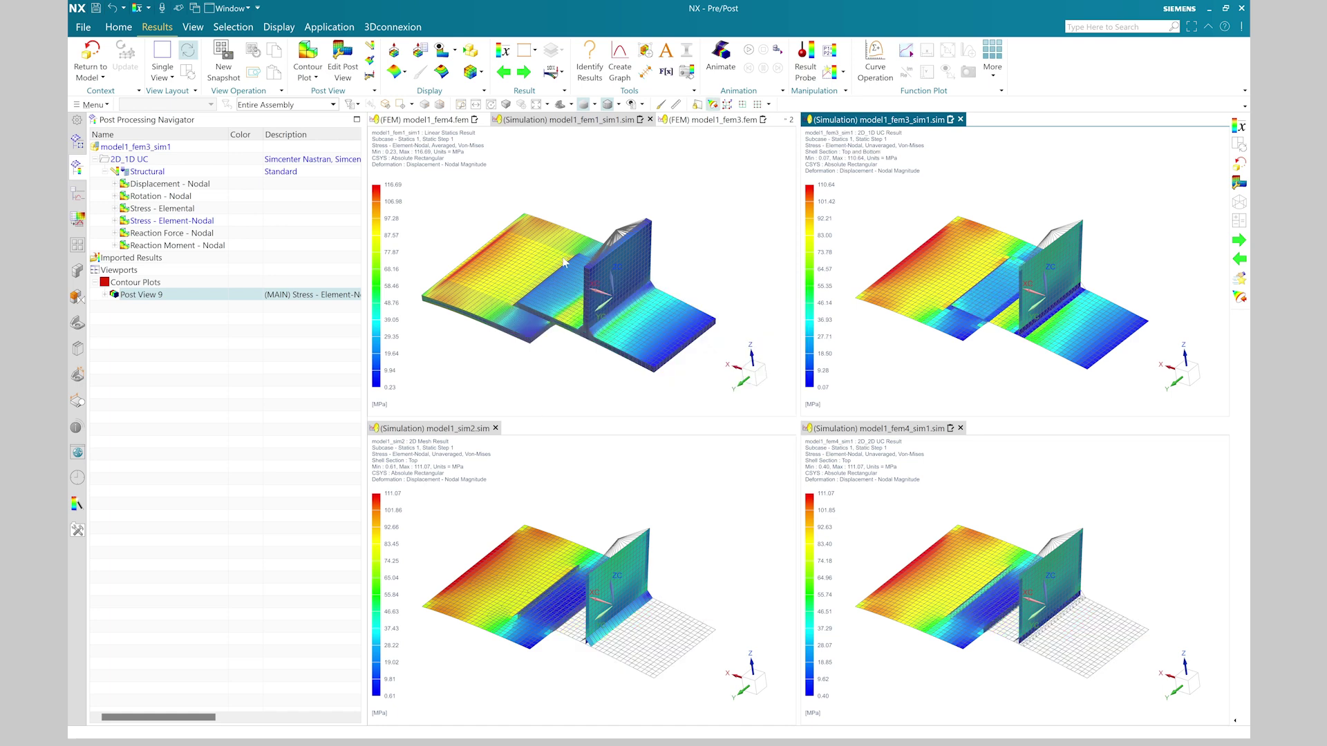
pyautogui.click(502, 52)
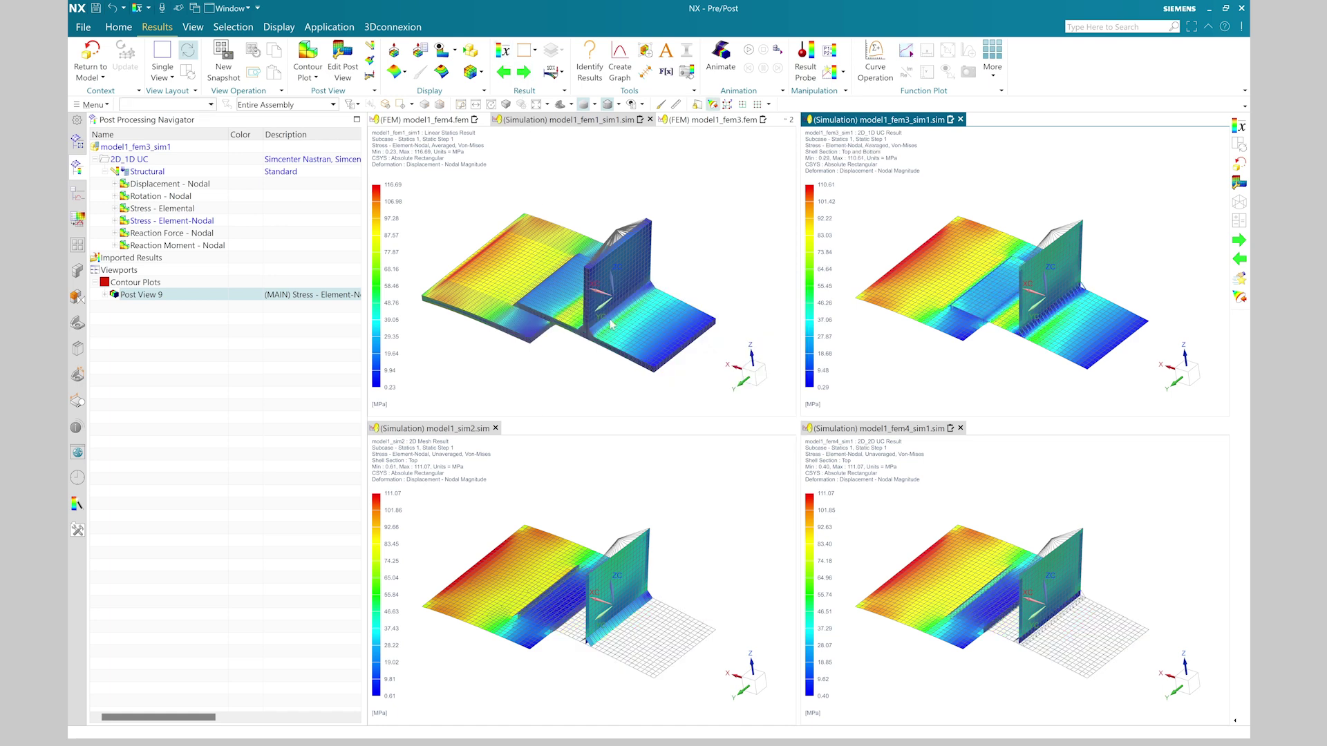
# Step: Set the model1_sim2 stress plot to the Top and Bottom shell sections and average its values
pyautogui.click(643, 483)
pyautogui.click(530, 50)
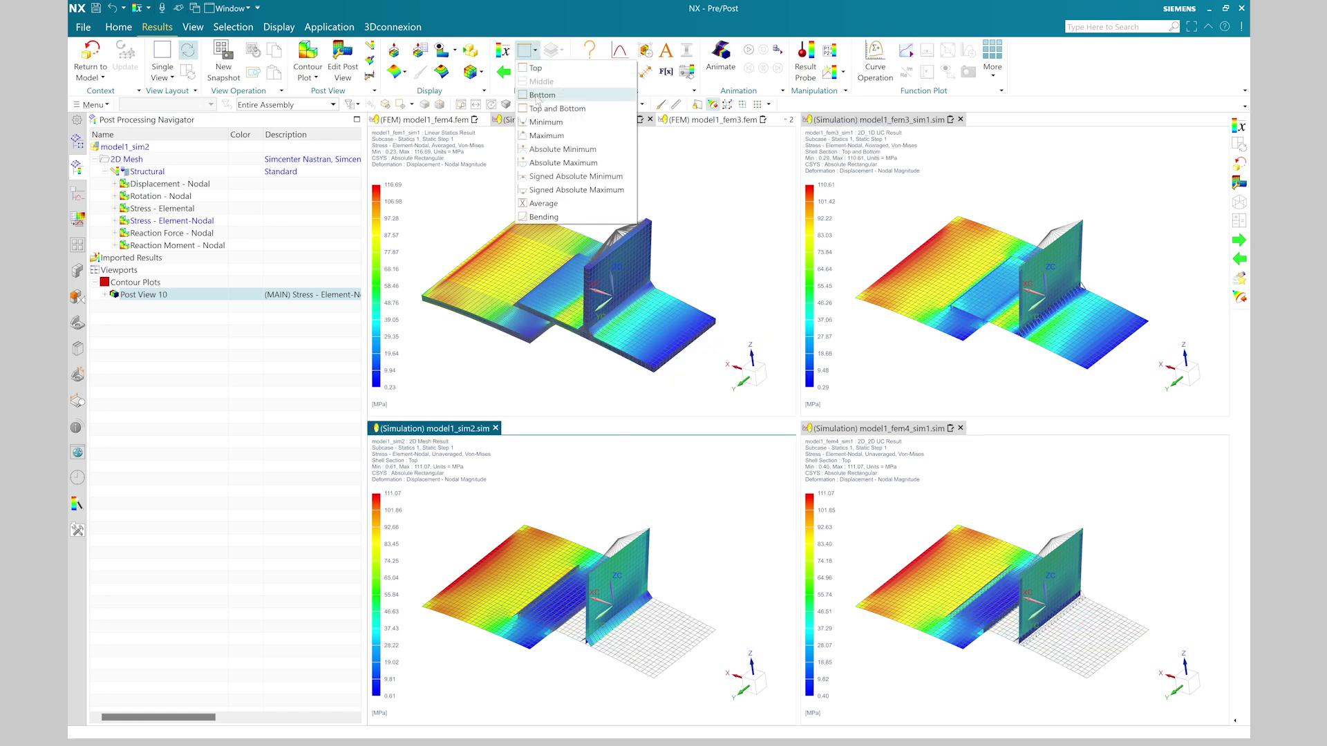
pyautogui.click(546, 105)
pyautogui.click(504, 53)
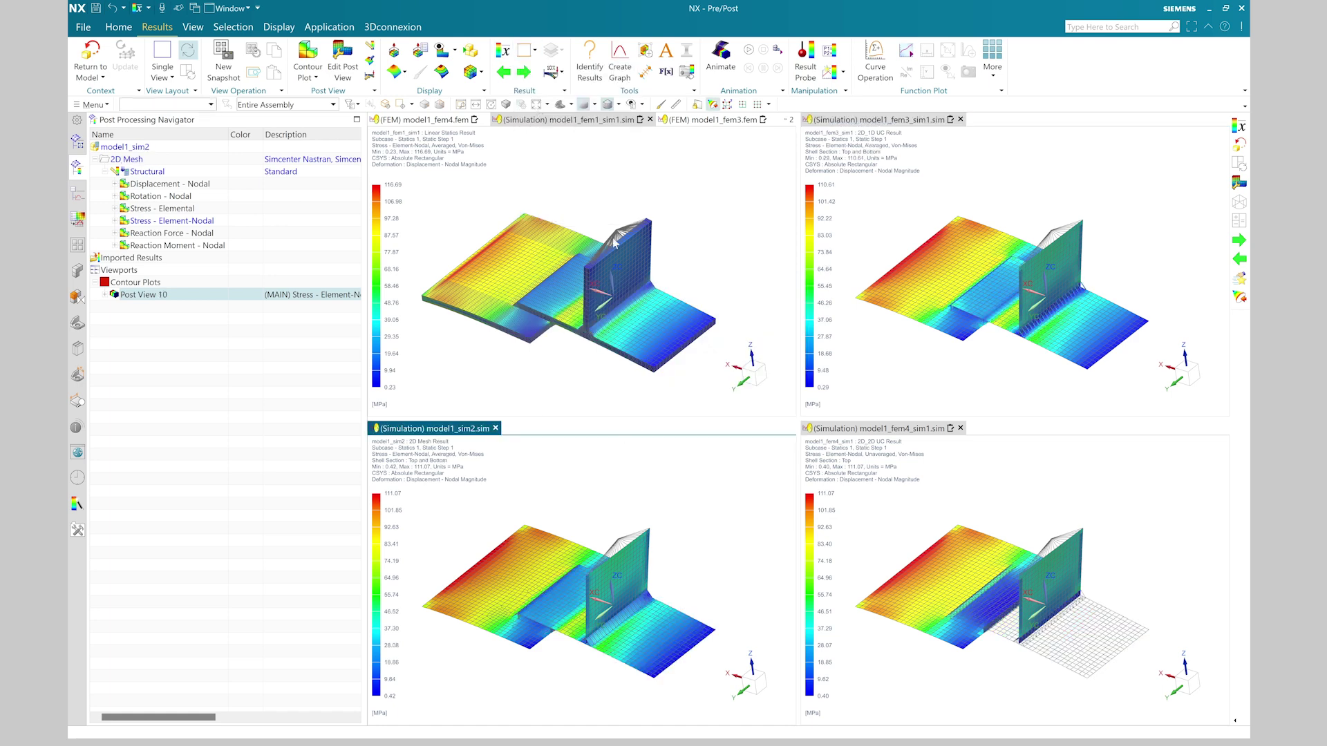
# Step: Set the model1_fem4_sim1 stress plot to the Top and Bottom shell sections and average its values
pyautogui.click(913, 517)
pyautogui.click(530, 51)
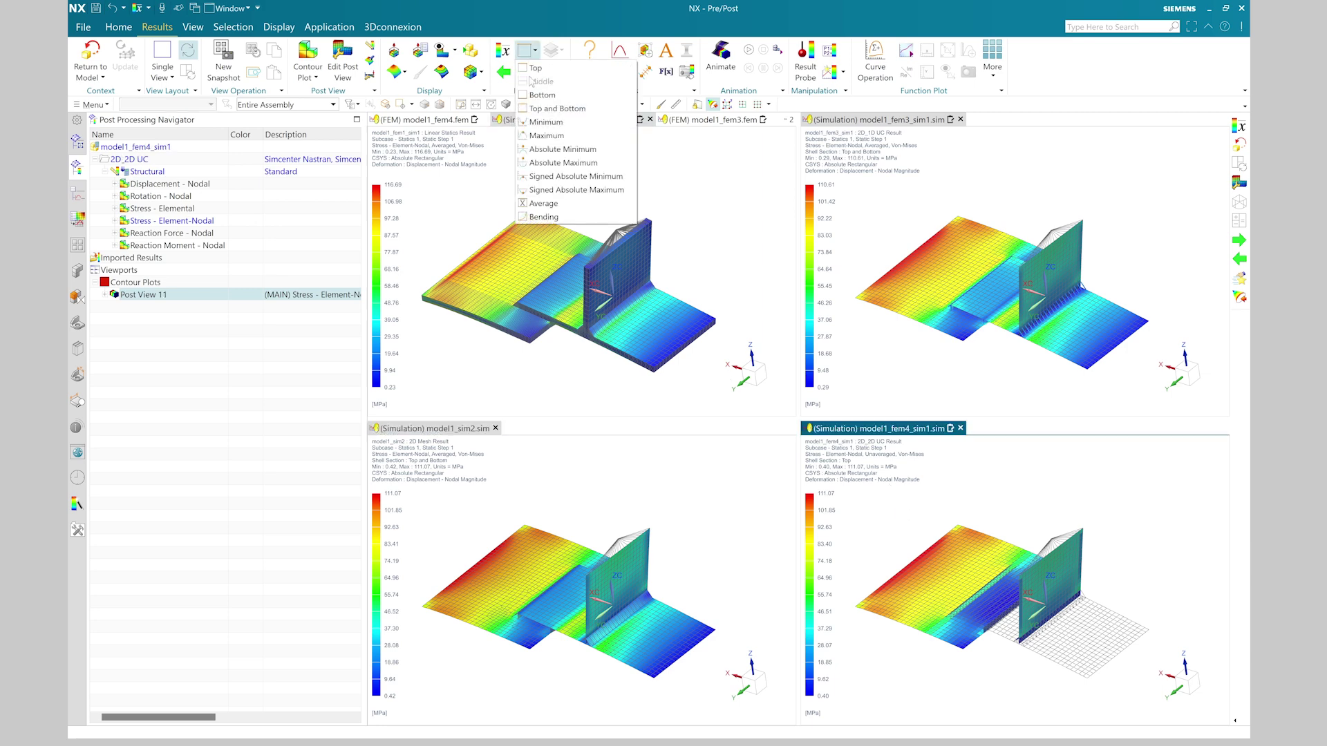
pyautogui.click(531, 109)
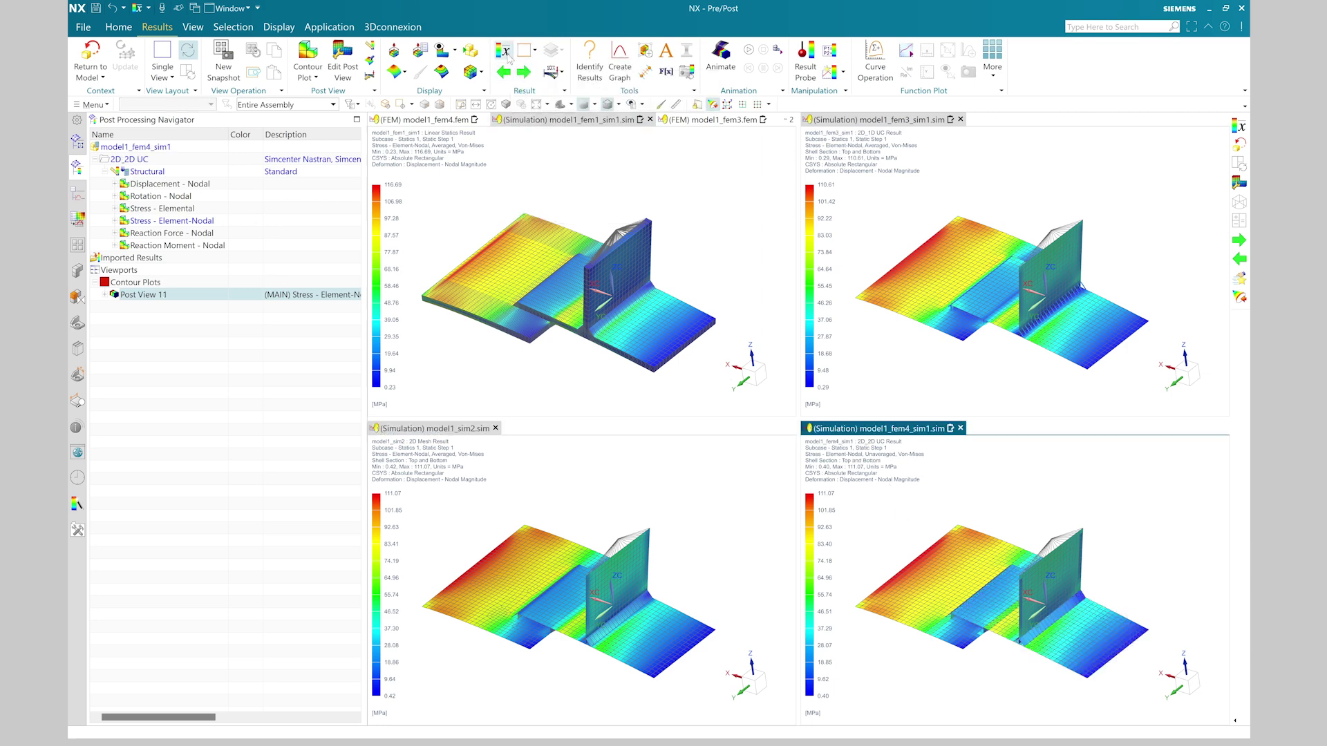
pyautogui.click(505, 53)
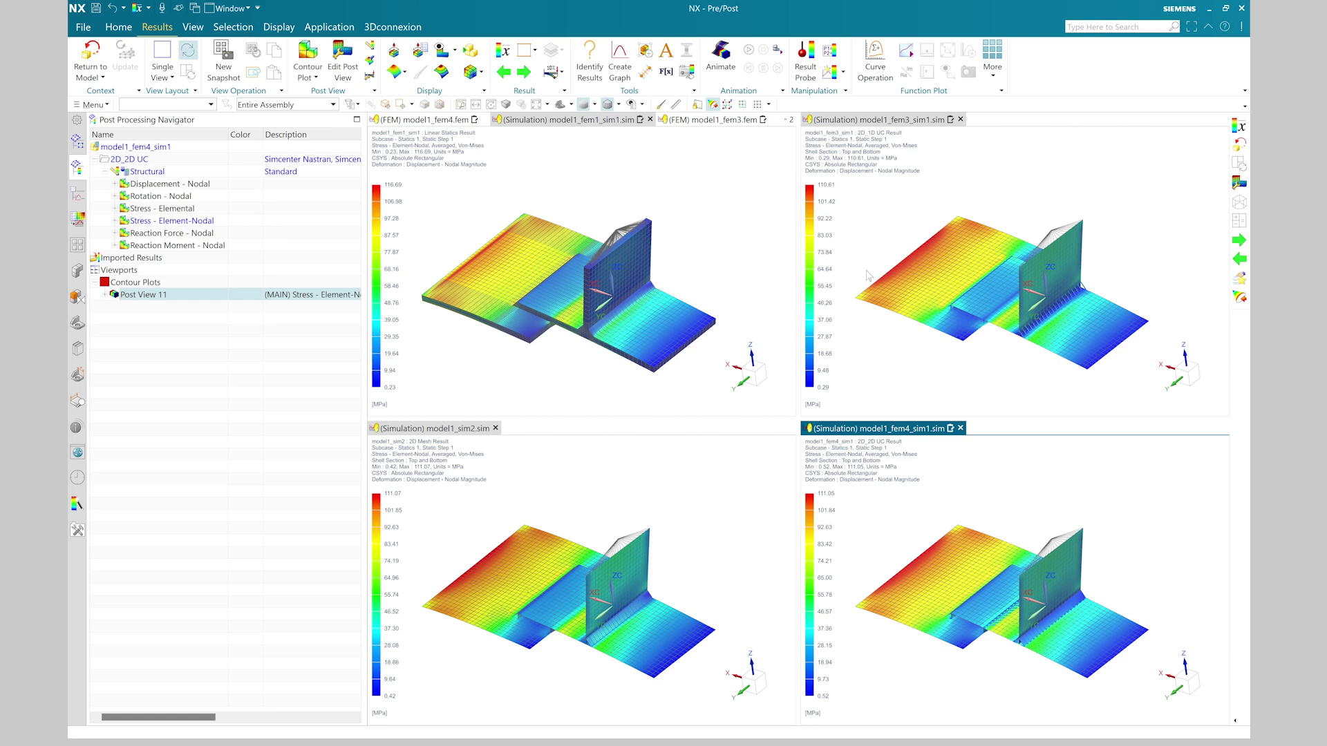
# Step: Compare the averaged stress distributions around the weld joints across the four simulation views
pyautogui.moveTo(626, 620); pyautogui.dragTo(662, 626, button='middle')
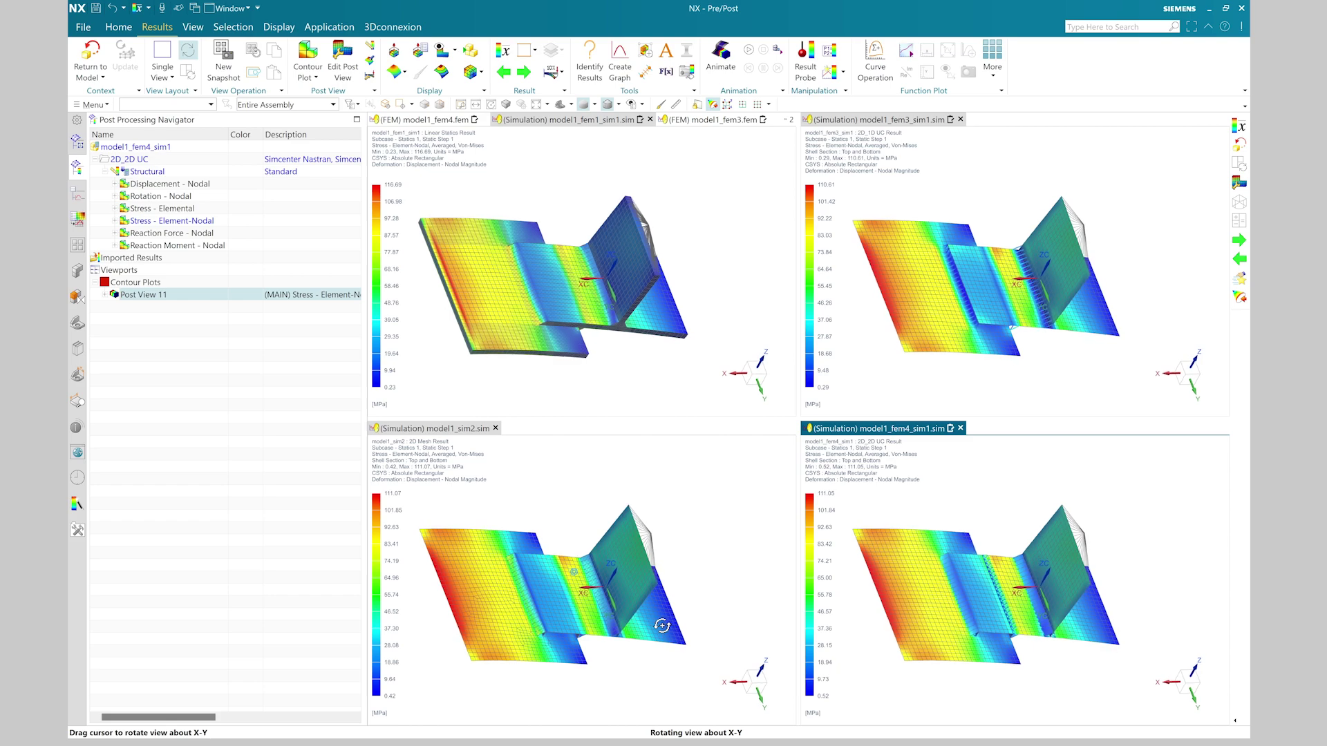
pyautogui.moveTo(662, 626); pyautogui.dragTo(617, 620, button='middle')
pyautogui.hotkey('ctrl', 'f')
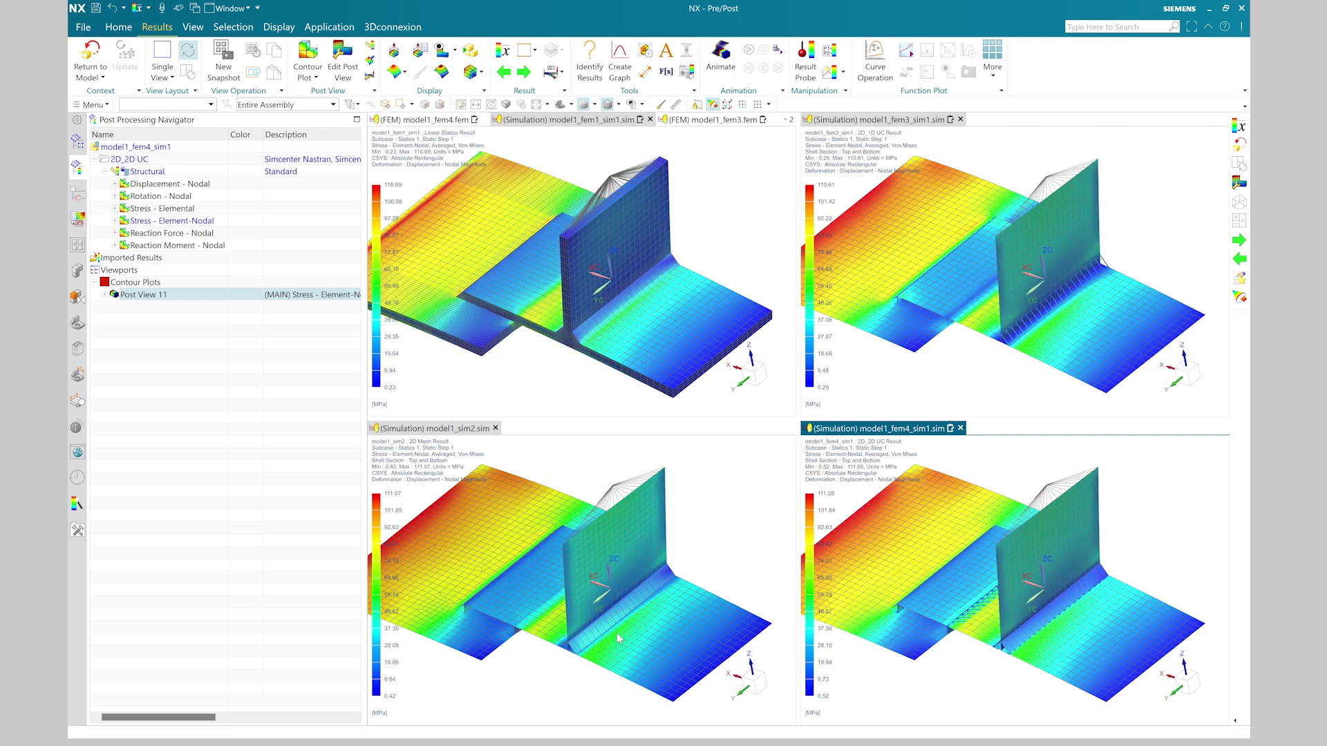